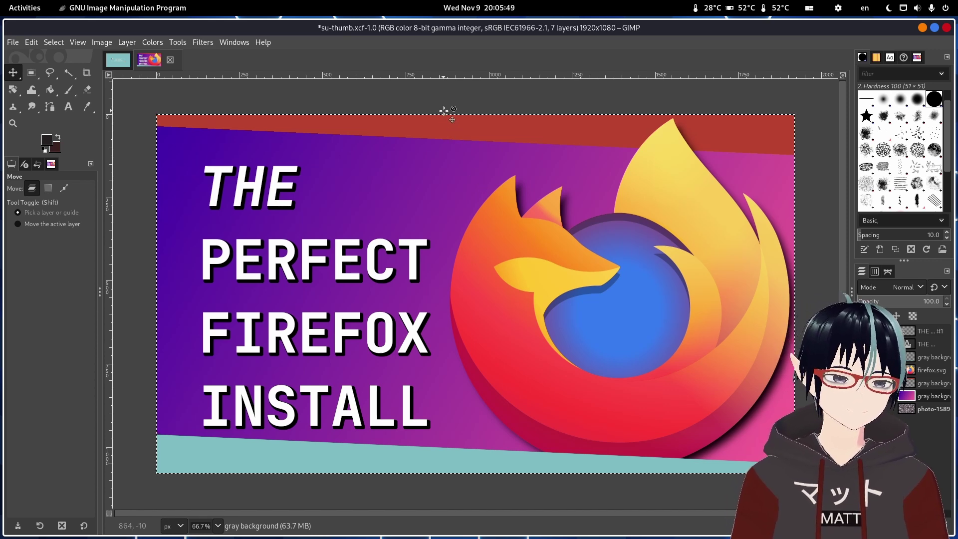
# Switch from GIMP to the Firefox window showing the Adobe Express homepage.
pyautogui.hotkey('alt', 'Tab')
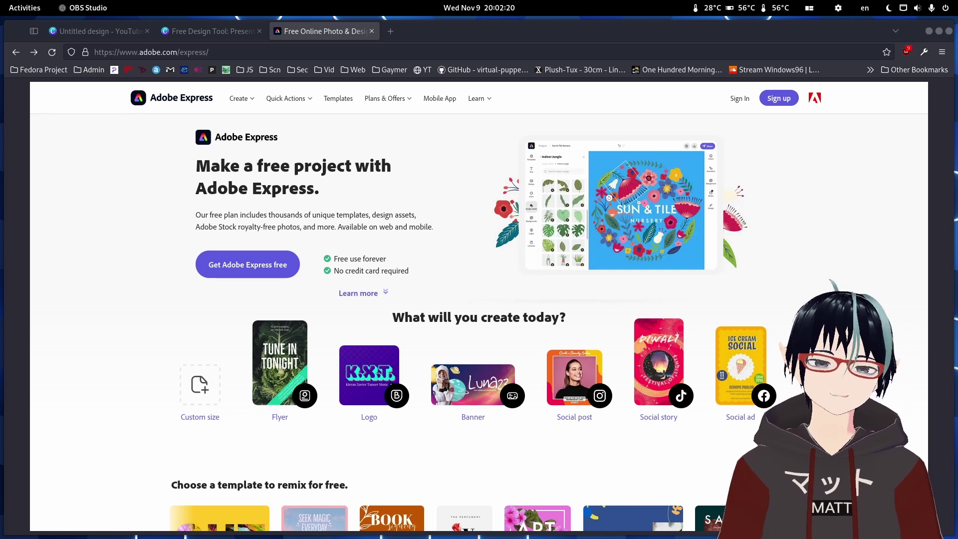
pyautogui.scroll(-3, 775, 312)
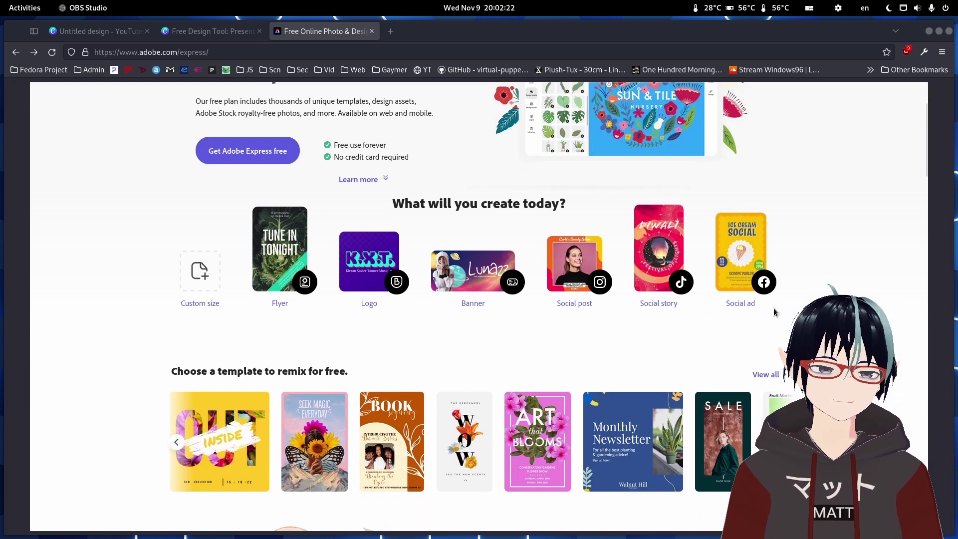
pyautogui.scroll(2, 780, 285)
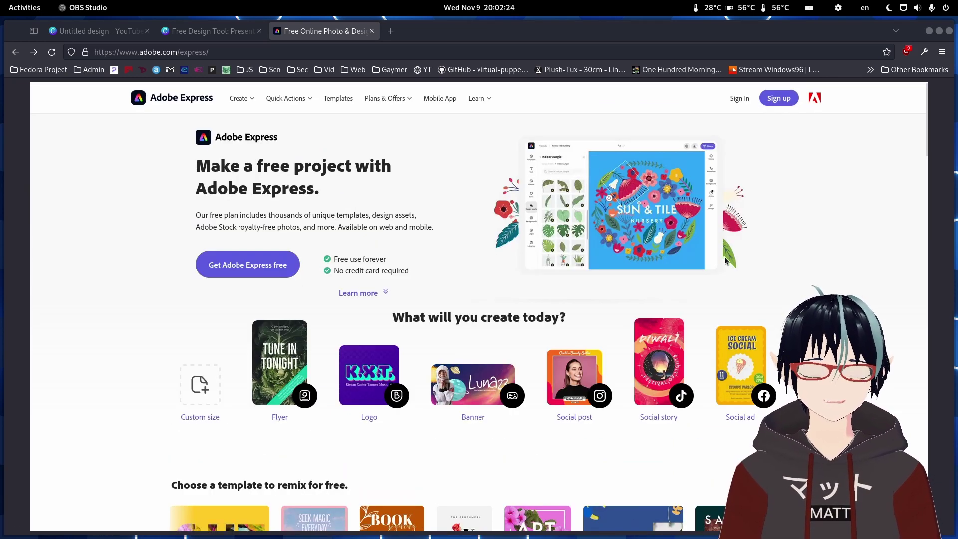
pyautogui.scroll(-1, 682, 260)
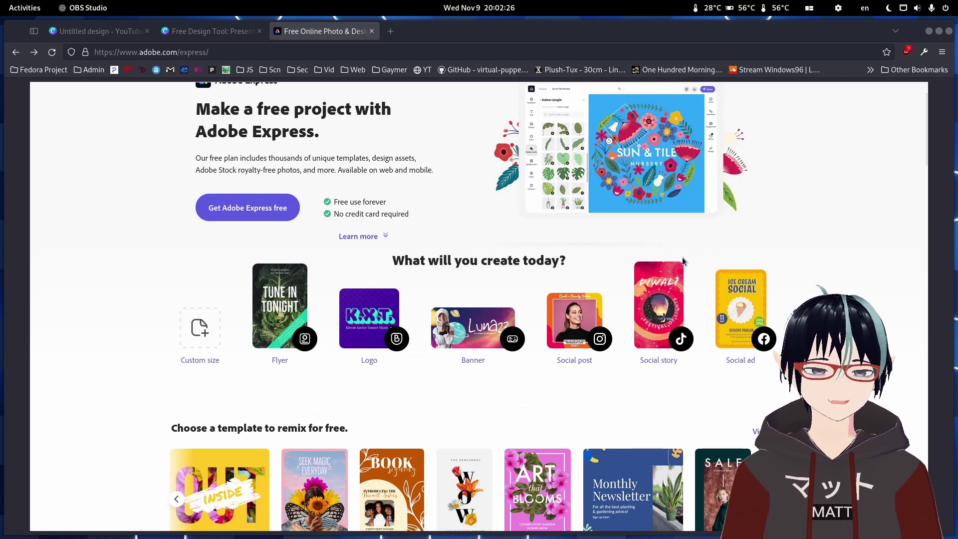
pyautogui.scroll(1, 683, 260)
pyautogui.scroll(-1, 682, 260)
pyautogui.scroll(-1, 682, 260)
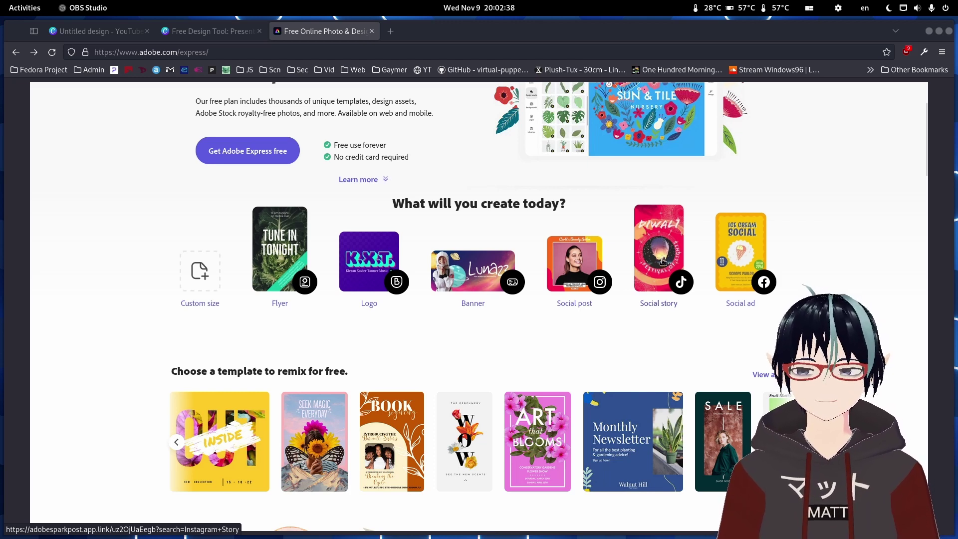
pyautogui.scroll(3, 622, 313)
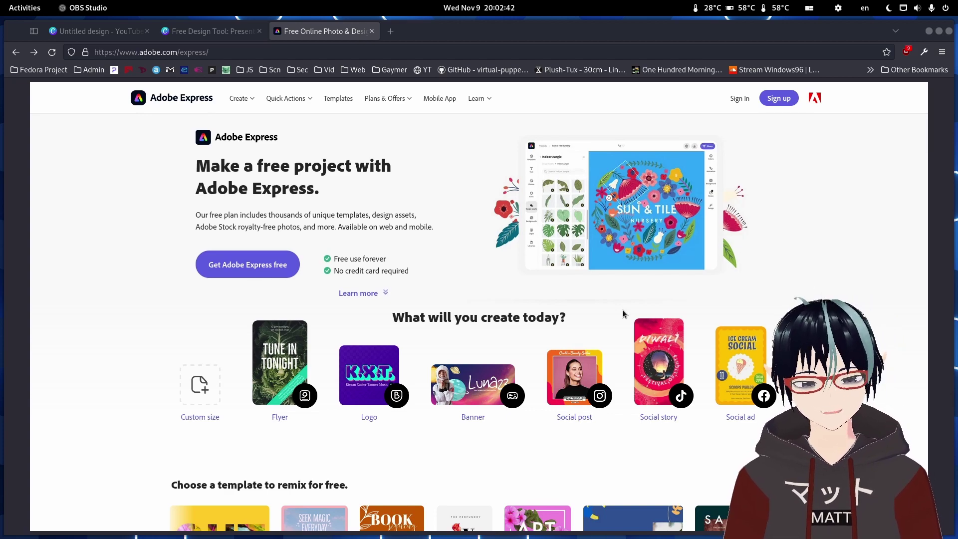
pyautogui.scroll(-4, 621, 313)
pyautogui.scroll(-5, 622, 307)
pyautogui.scroll(-3, 623, 302)
pyautogui.scroll(-5, 623, 302)
pyautogui.scroll(-5, 623, 302)
pyautogui.scroll(-2, 623, 302)
pyautogui.scroll(3, 692, 262)
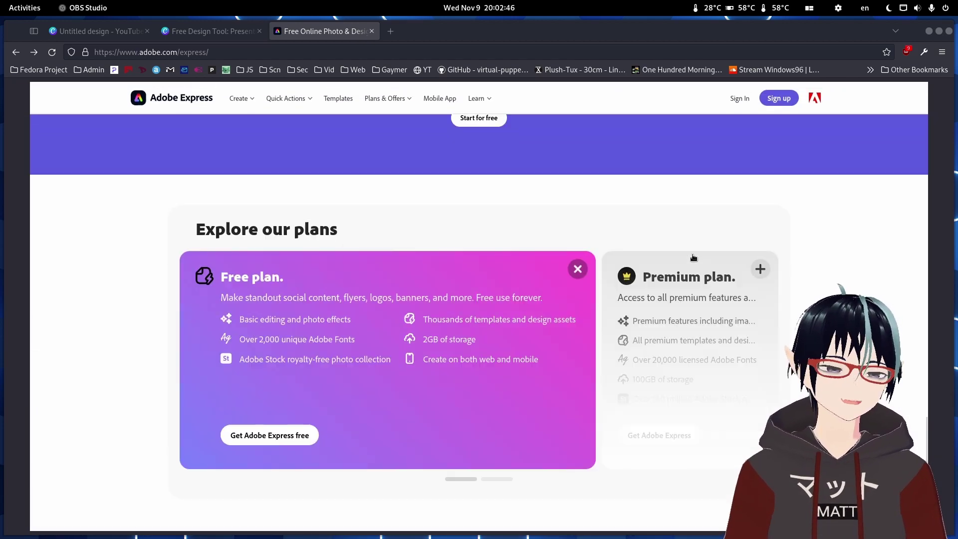
pyautogui.scroll(-1, 629, 339)
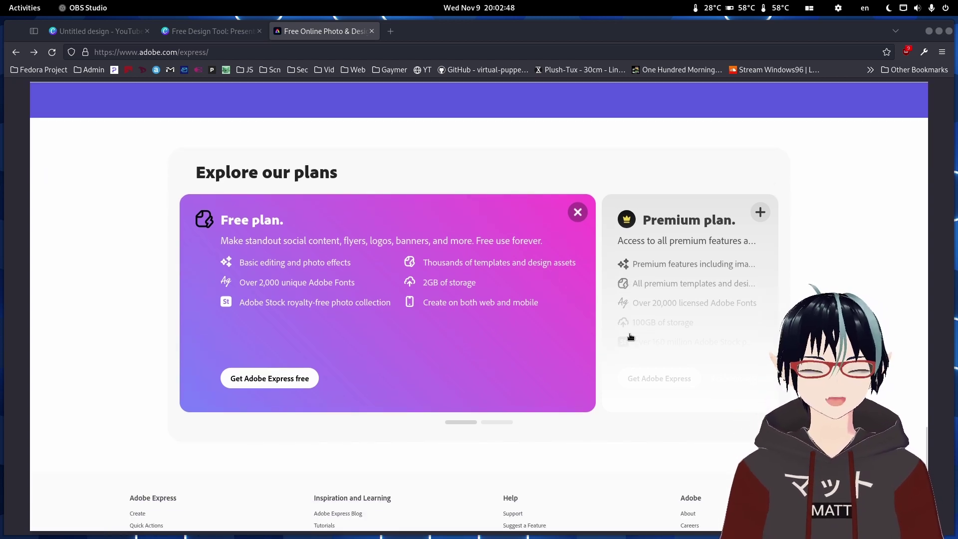
# Expand the Adobe Express Premium plan details and enlarge the browser to full screen.
pyautogui.click(634, 330)
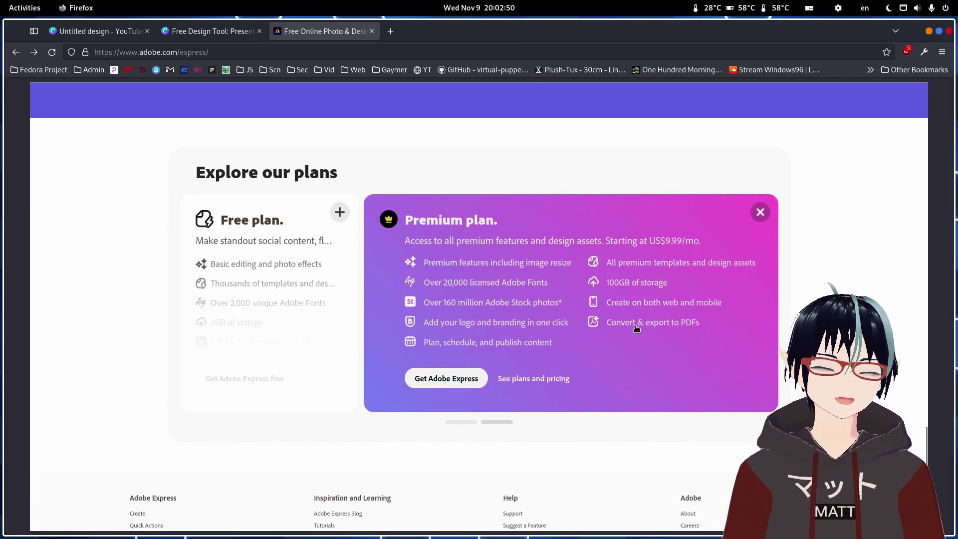
pyautogui.scroll(3, 634, 328)
pyautogui.scroll(5, 633, 327)
pyautogui.scroll(5, 634, 328)
pyautogui.scroll(5, 628, 322)
pyautogui.scroll(5, 627, 320)
pyautogui.scroll(2, 627, 320)
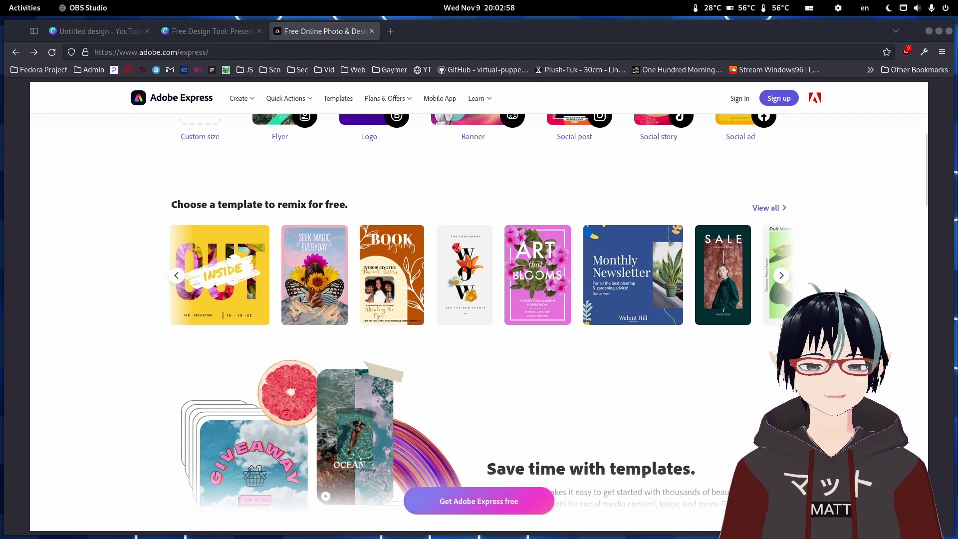
pyautogui.scroll(3, 478, 322)
pyautogui.scroll(1, 479, 322)
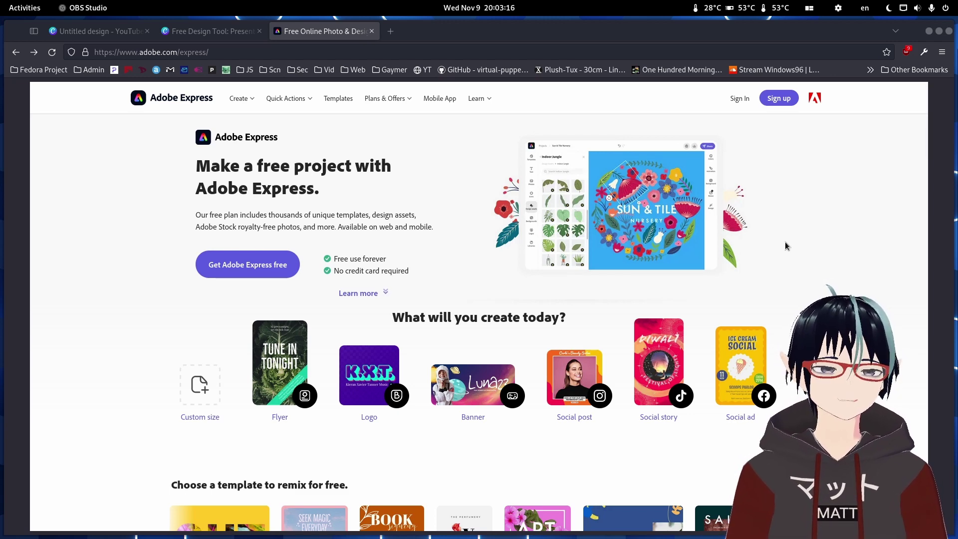
pyautogui.moveTo(924, 114)
pyautogui.mouseDown()
pyautogui.moveTo(925, 445)
pyautogui.moveTo(901, 84)
pyautogui.mouseUp()
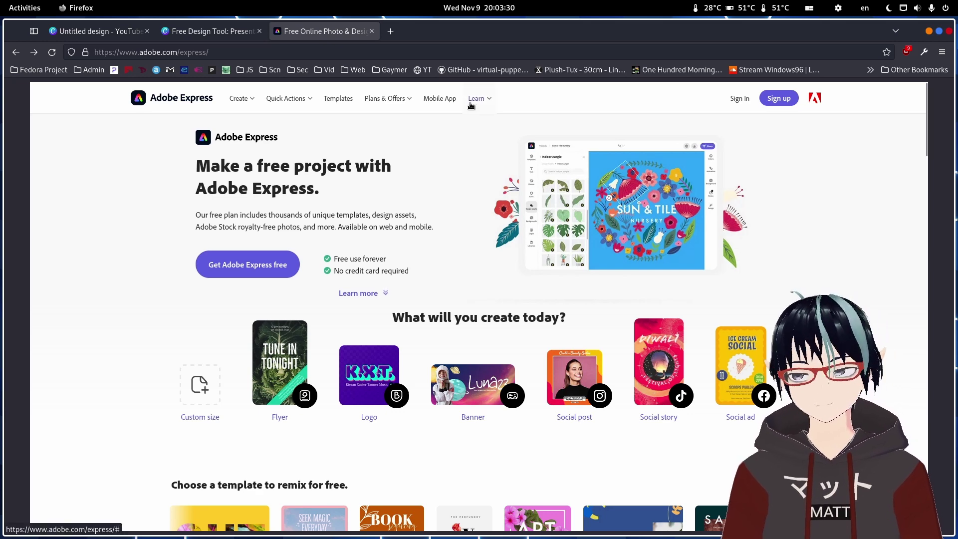
pyautogui.hotkey('ctrl', 'shift', 'b')
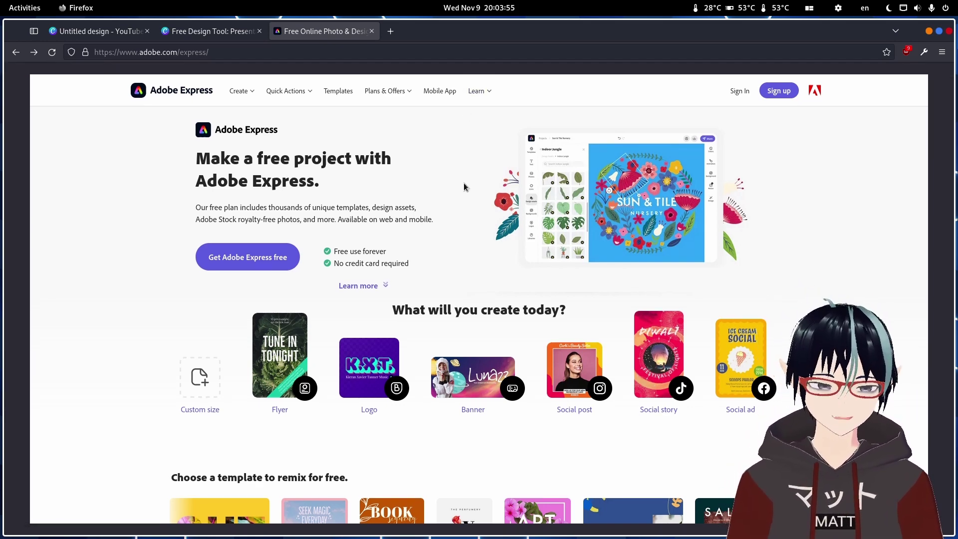
pyautogui.click(209, 28)
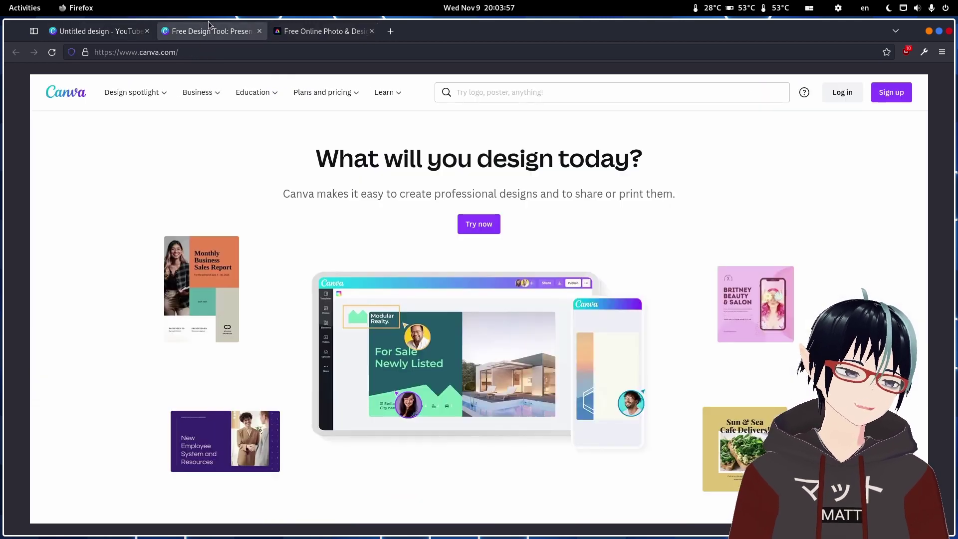
pyautogui.scroll(-1, 639, 305)
pyautogui.scroll(1, 639, 305)
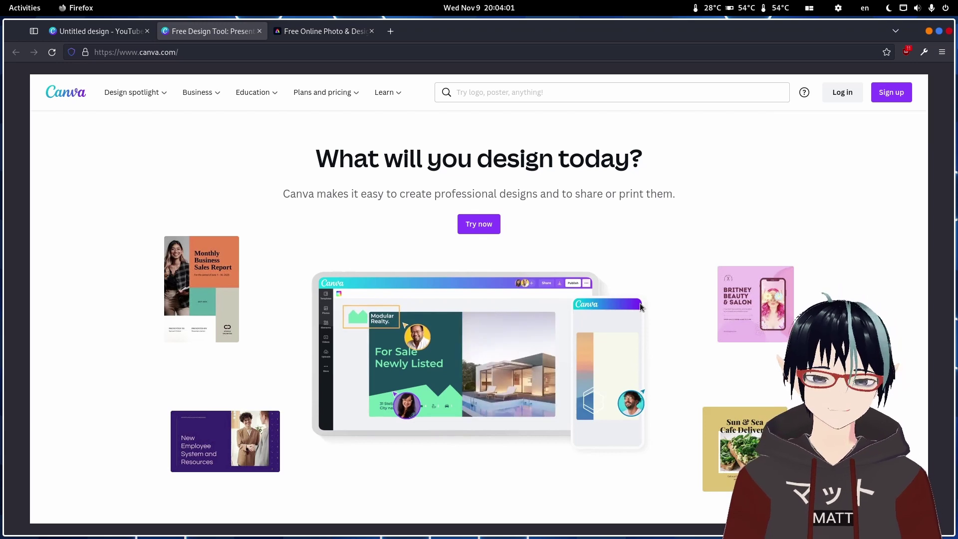
pyautogui.scroll(-2, 665, 426)
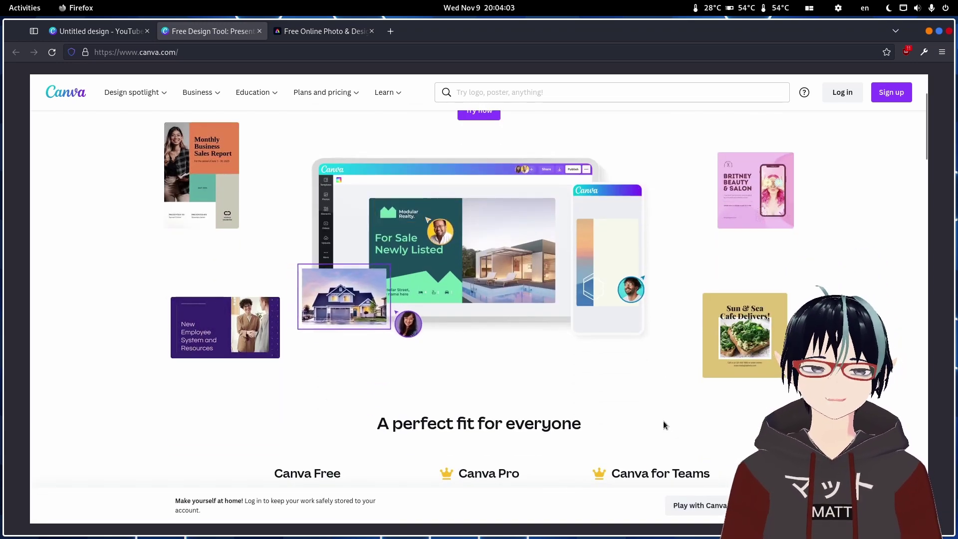
pyautogui.scroll(2, 663, 425)
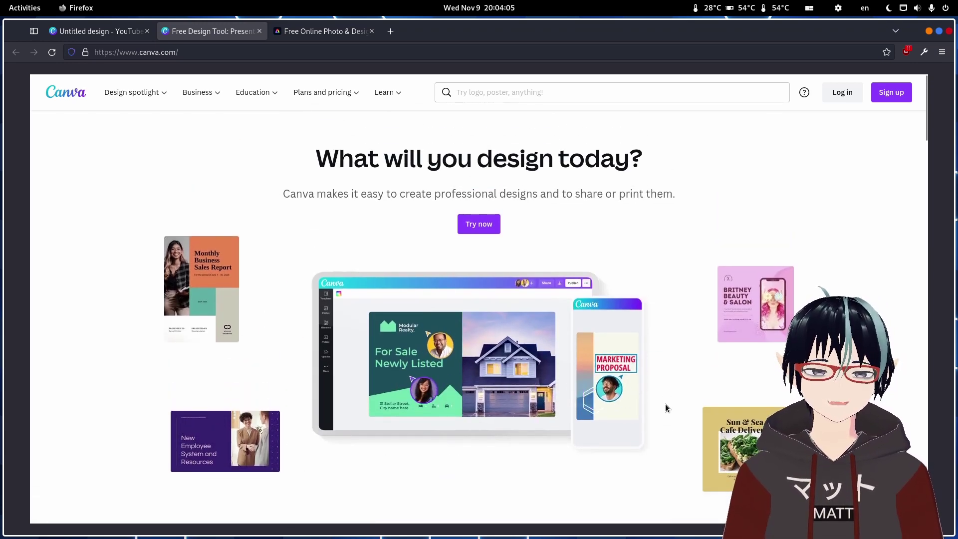
pyautogui.scroll(-1, 676, 382)
pyautogui.scroll(-2, 675, 379)
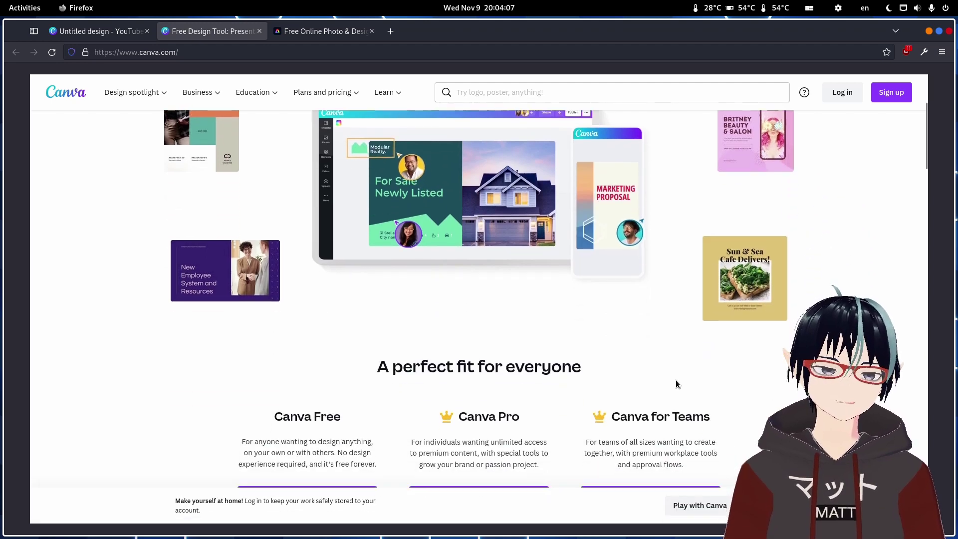
pyautogui.scroll(-1, 676, 377)
pyautogui.scroll(-1, 676, 380)
pyautogui.scroll(-2, 676, 381)
pyautogui.scroll(-1, 673, 378)
pyautogui.scroll(1, 672, 378)
pyautogui.scroll(3, 671, 367)
pyautogui.scroll(3, 668, 360)
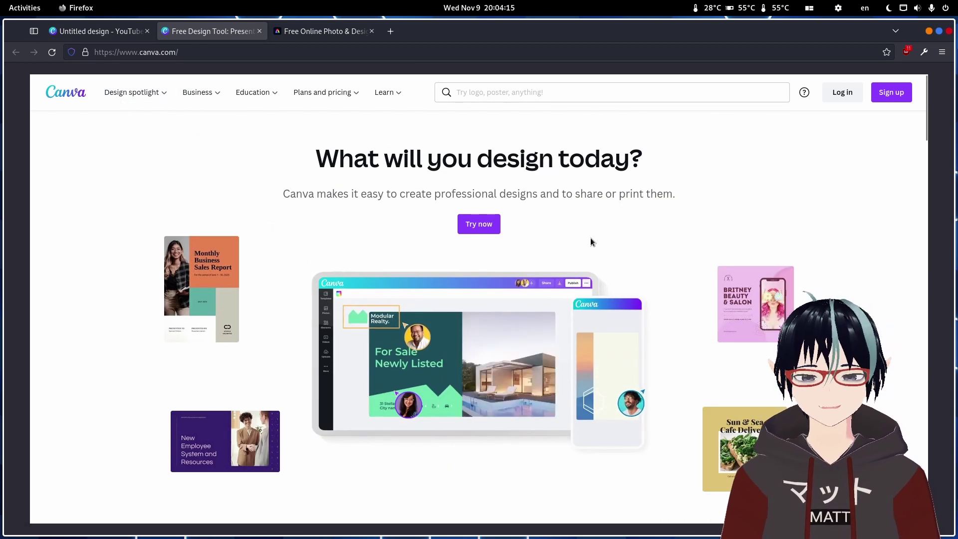
pyautogui.scroll(-5, 747, 293)
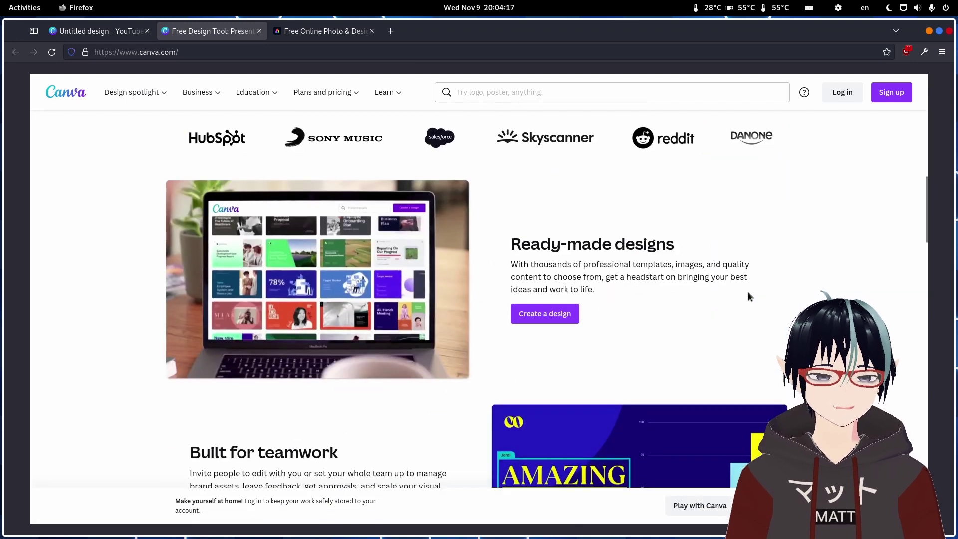
pyautogui.scroll(-4, 747, 292)
pyautogui.scroll(3, 747, 298)
pyautogui.scroll(2, 744, 297)
pyautogui.scroll(-5, 643, 273)
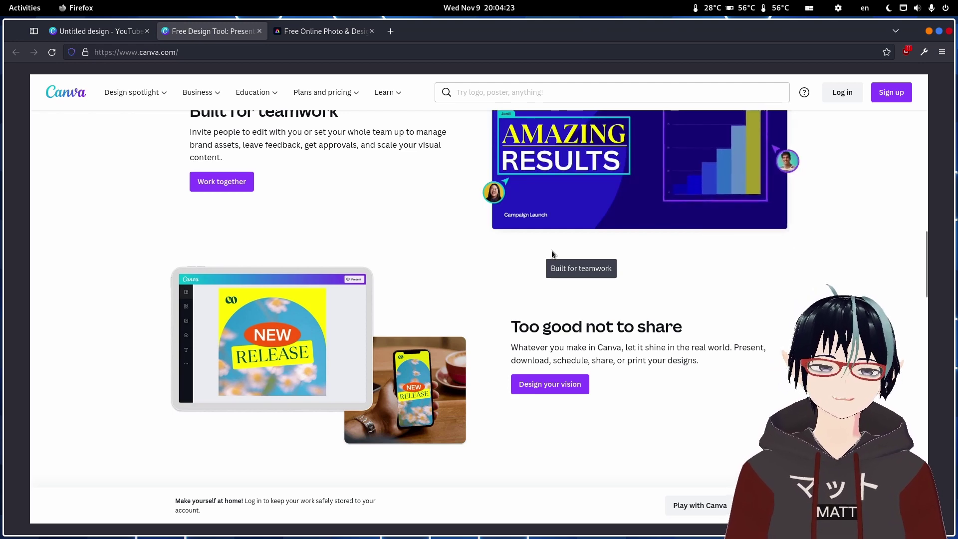
pyautogui.scroll(4, 552, 251)
pyautogui.scroll(-2, 553, 250)
pyautogui.scroll(4, 452, 200)
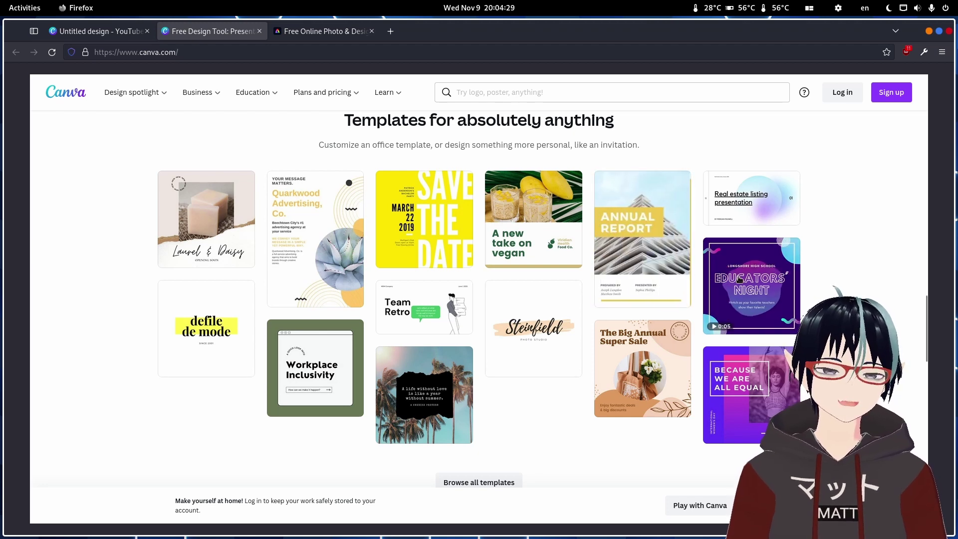
pyautogui.scroll(-3, 751, 297)
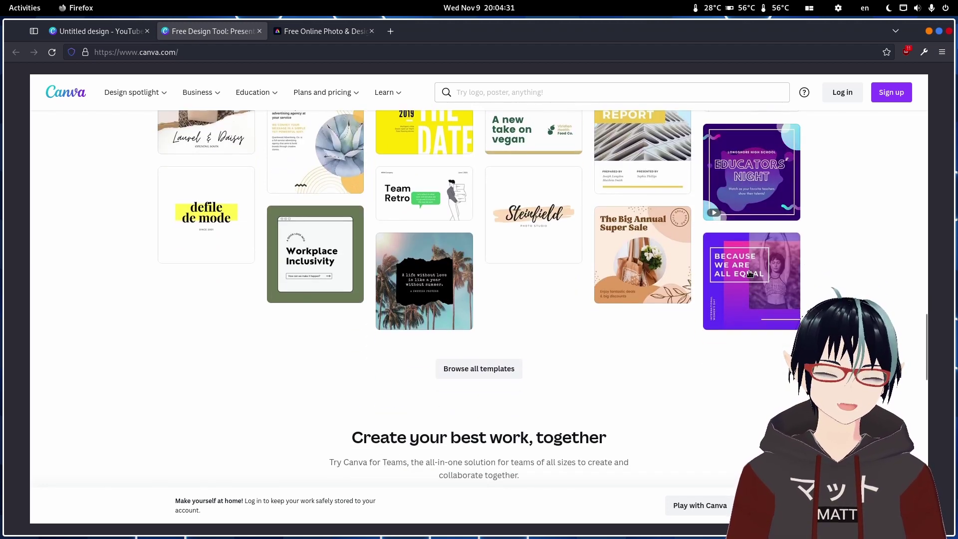
pyautogui.scroll(3, 551, 269)
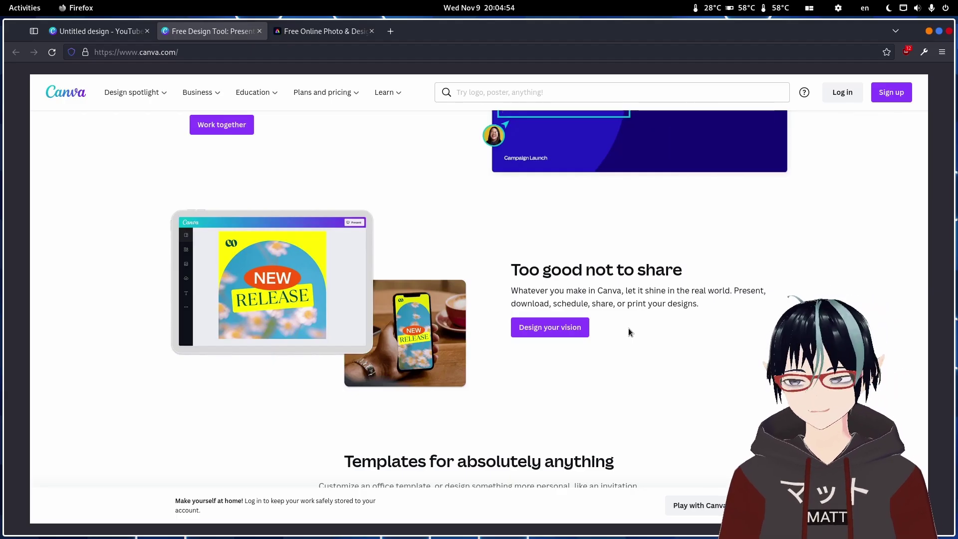
pyautogui.hotkey('alt', 'Tab')
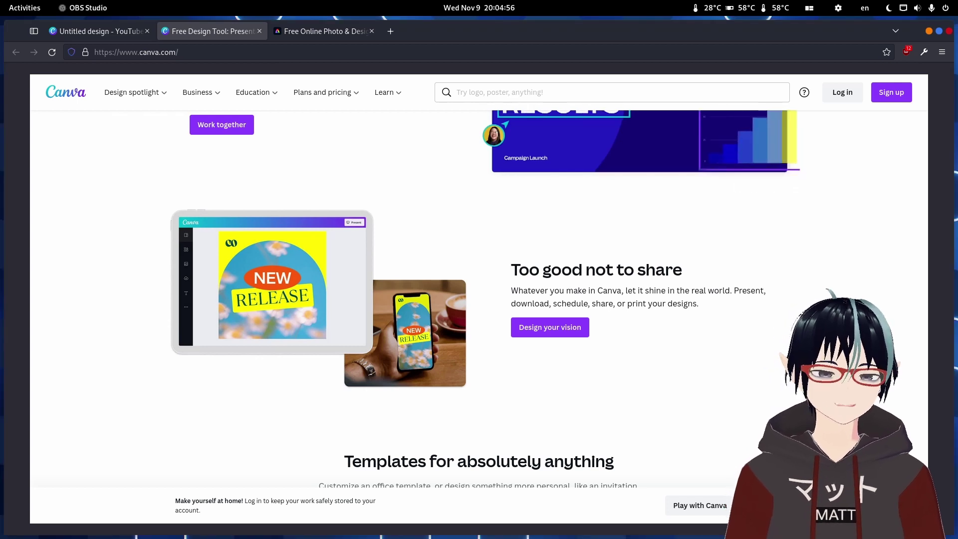
pyautogui.hotkey('alt', 'Tab')
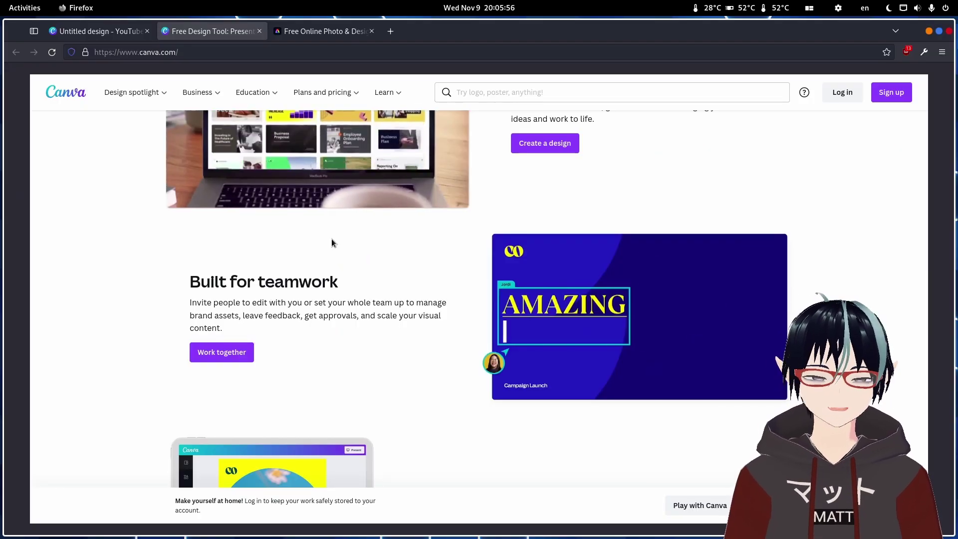
pyautogui.scroll(5, 331, 239)
pyautogui.scroll(3, 331, 239)
pyautogui.scroll(1, 332, 239)
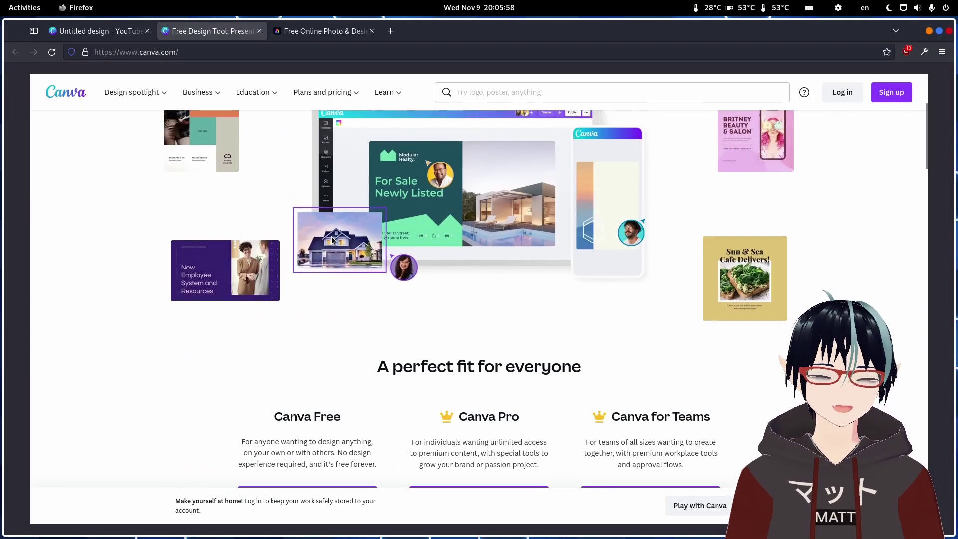
pyautogui.scroll(2, 325, 231)
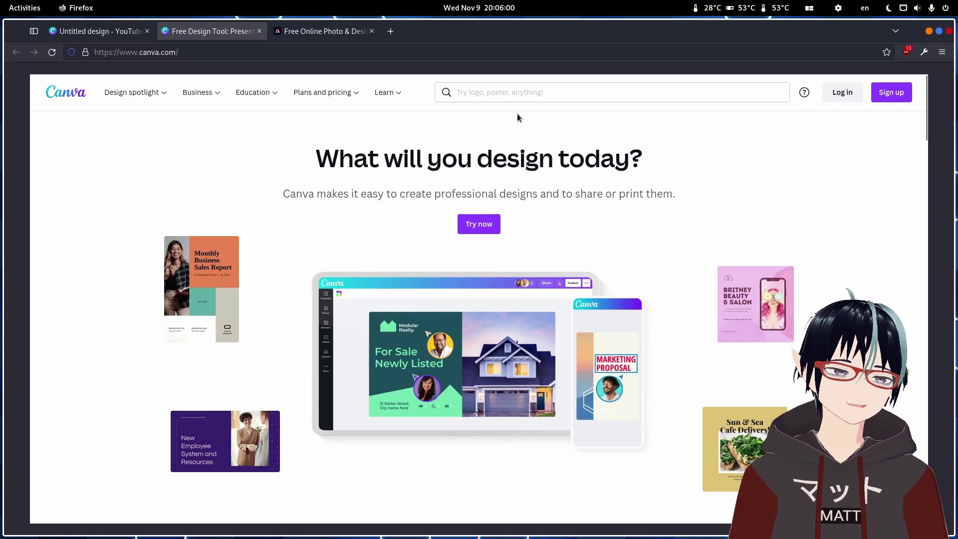
pyautogui.click(524, 98)
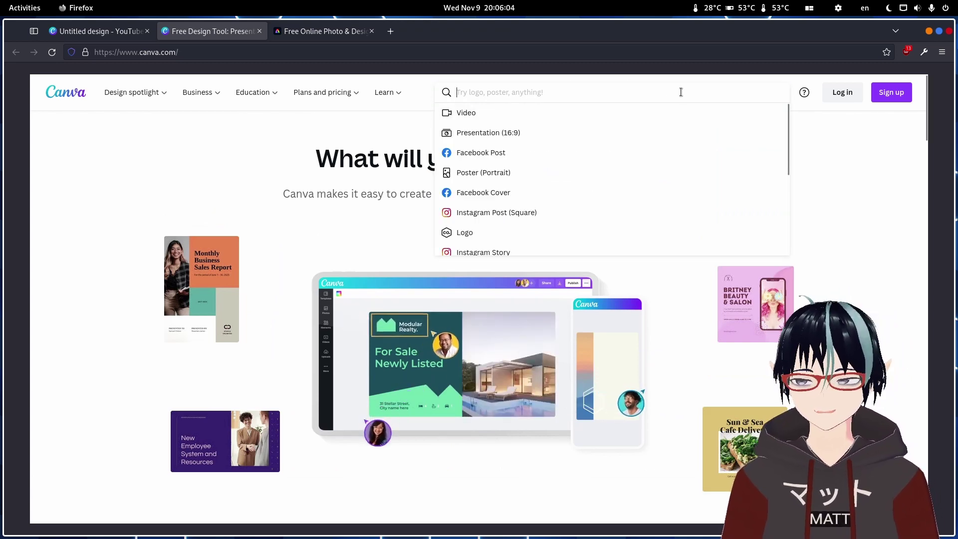
pyautogui.scroll(-1, 570, 134)
pyautogui.scroll(-1, 570, 135)
pyautogui.scroll(-1, 571, 134)
pyautogui.scroll(3, 570, 133)
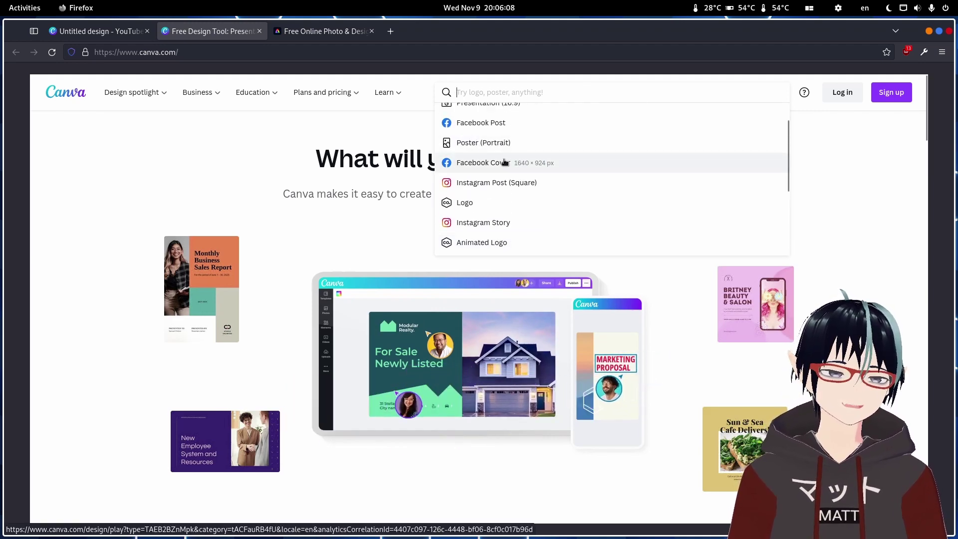
pyautogui.scroll(-1, 493, 167)
pyautogui.scroll(-1, 491, 171)
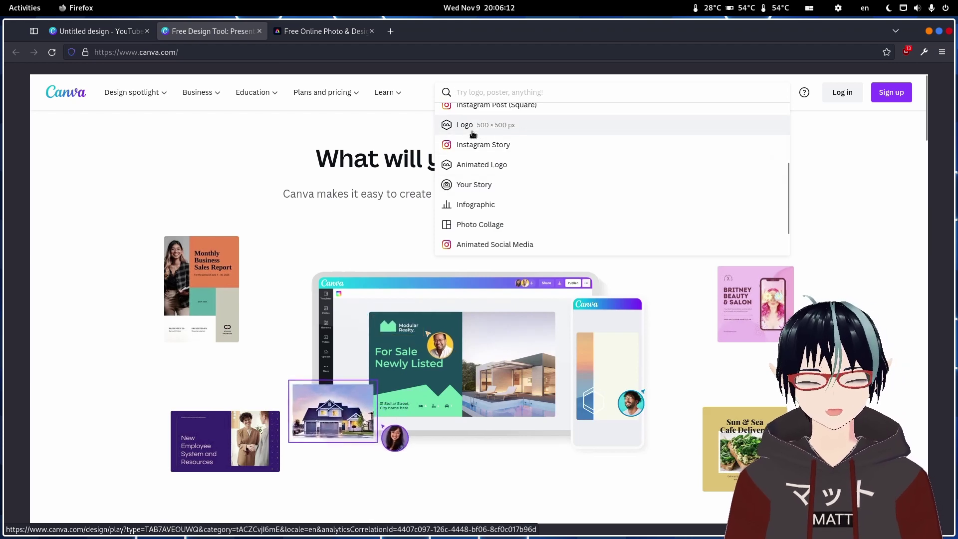
pyautogui.scroll(-1, 470, 131)
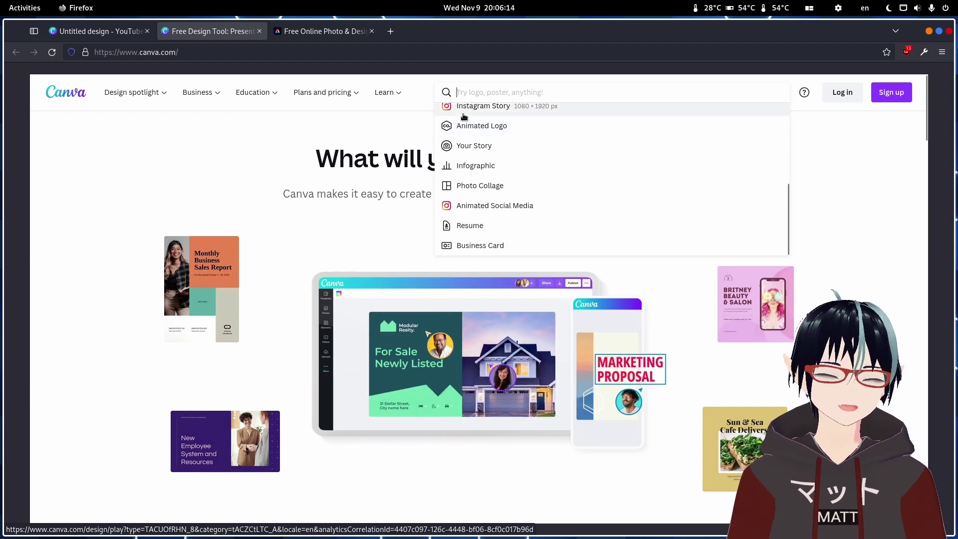
pyautogui.scroll(-1, 479, 187)
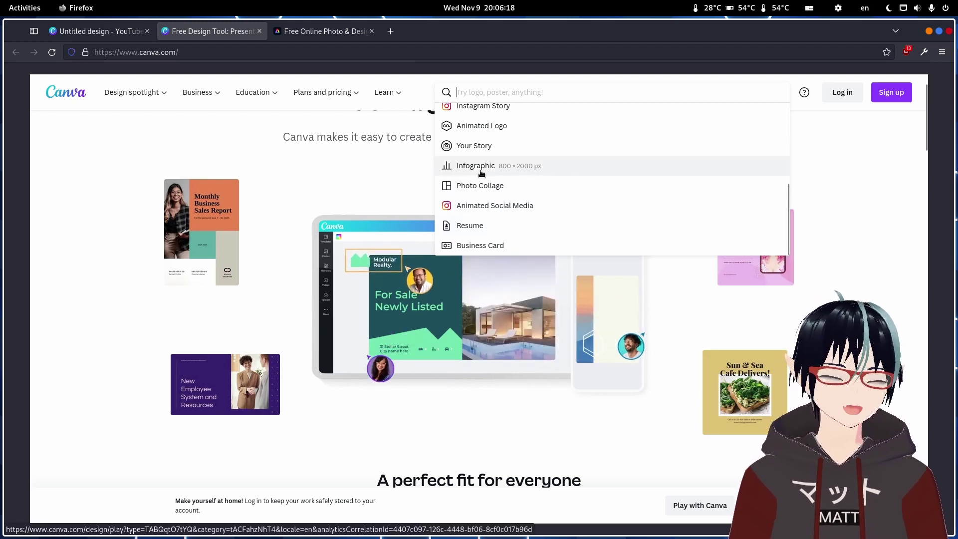
# On the YouTube thumbnail design, try the $500 and Intense Muscle Workout templates, then Sunrise Music Mix.
pyautogui.click(107, 32)
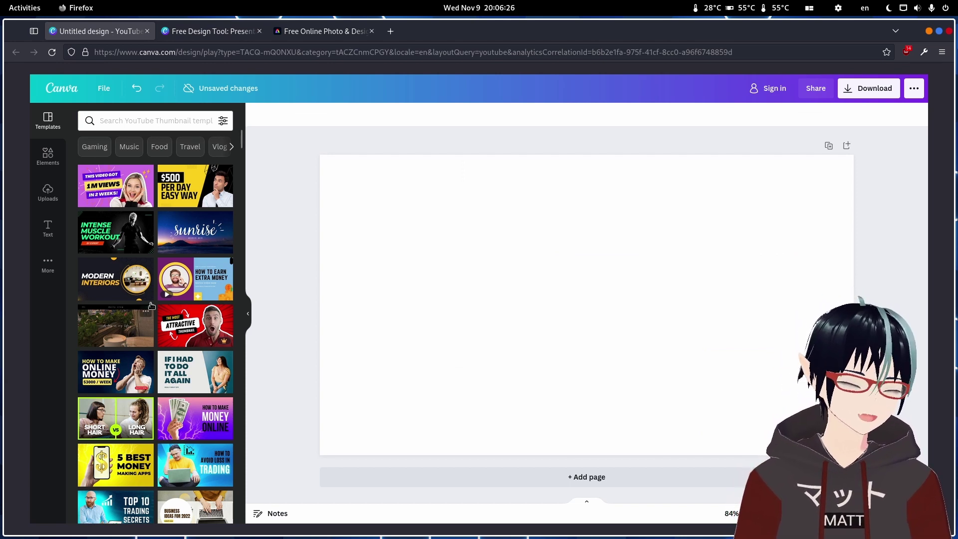
pyautogui.moveTo(194, 186)
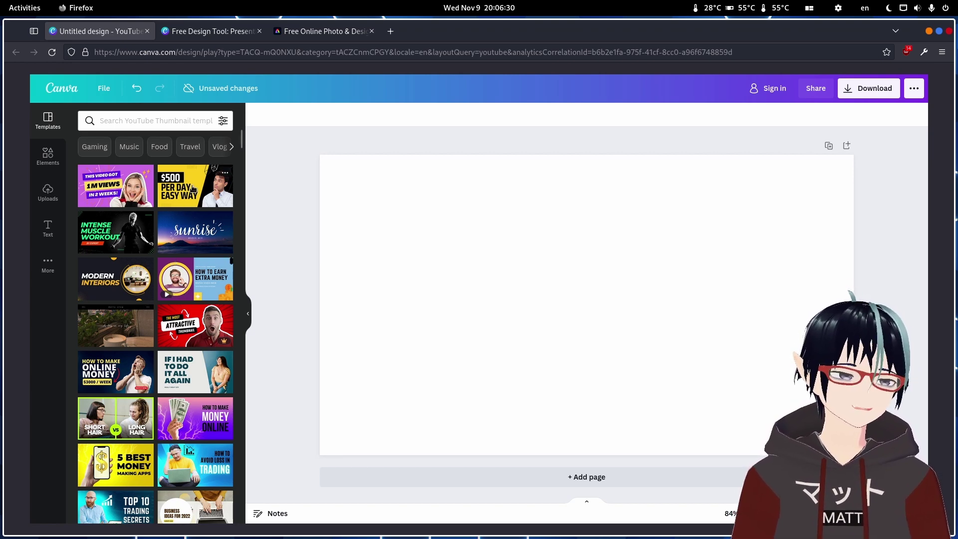
pyautogui.click(192, 187)
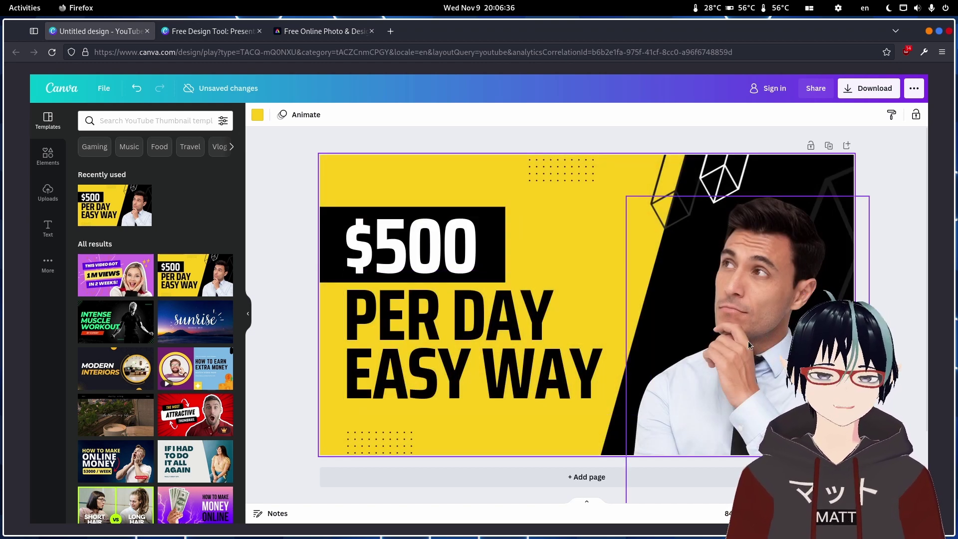
pyautogui.scroll(-1, 156, 306)
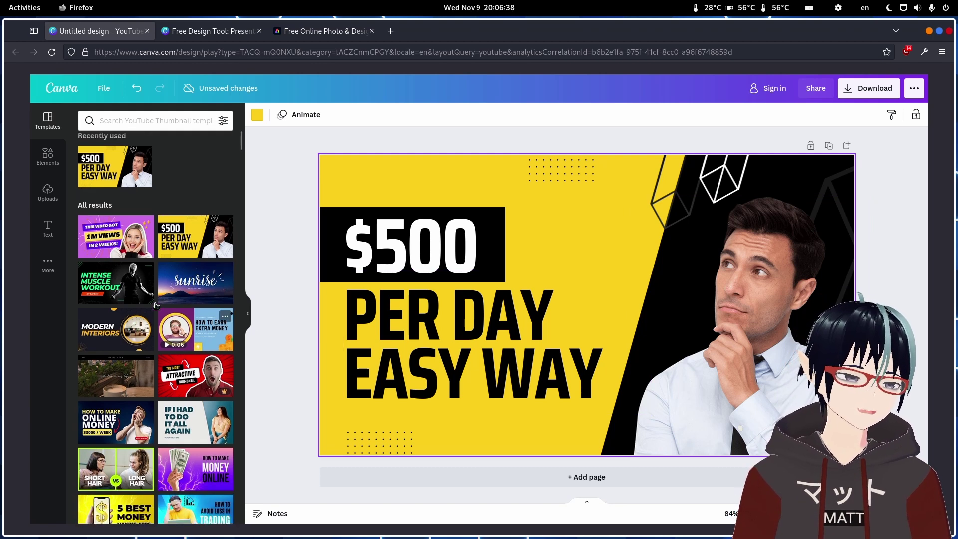
pyautogui.click(142, 296)
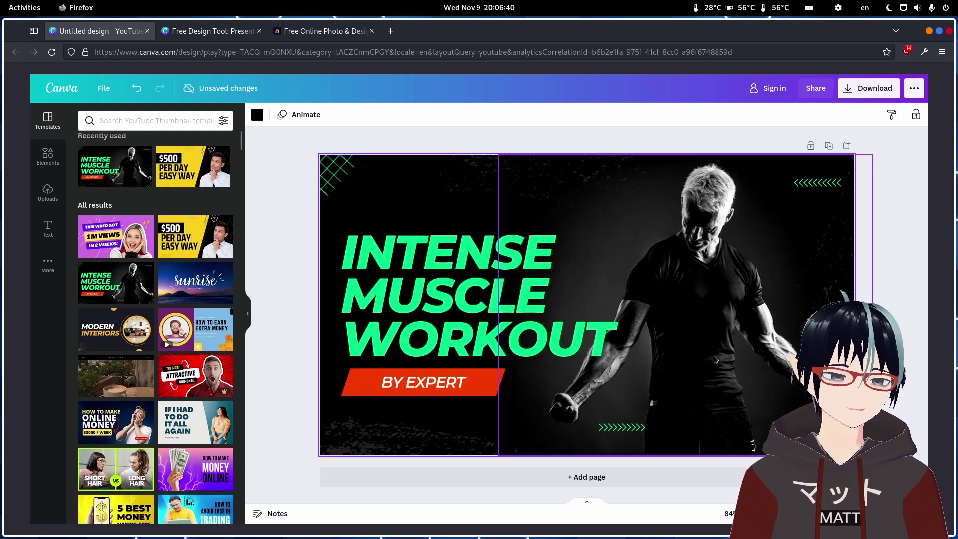
pyautogui.moveTo(195, 281)
pyautogui.click(207, 281)
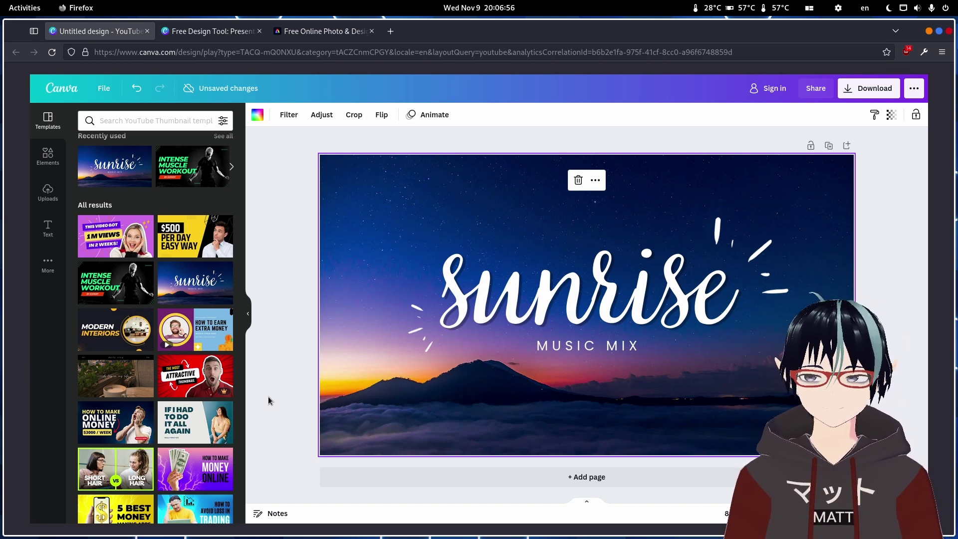
pyautogui.scroll(-3, 211, 397)
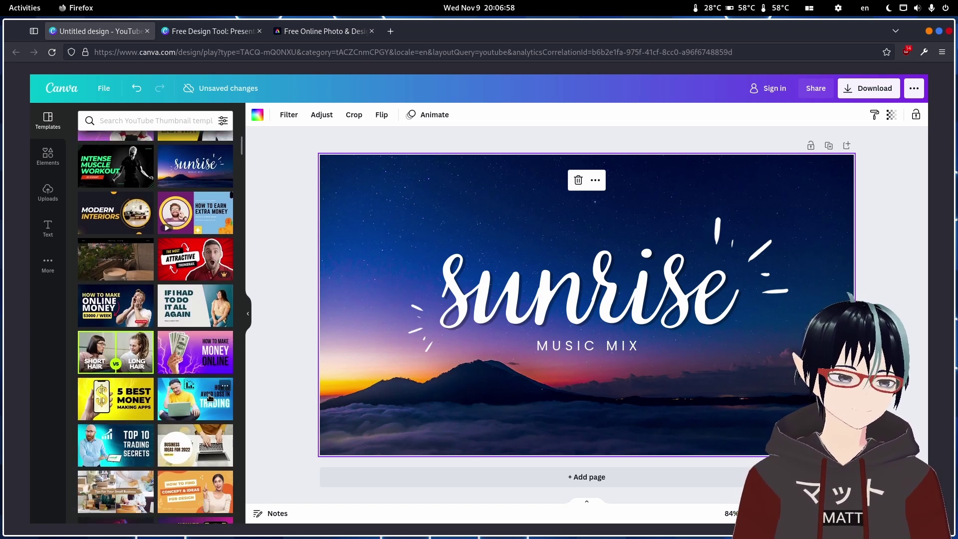
pyautogui.scroll(-6, 212, 397)
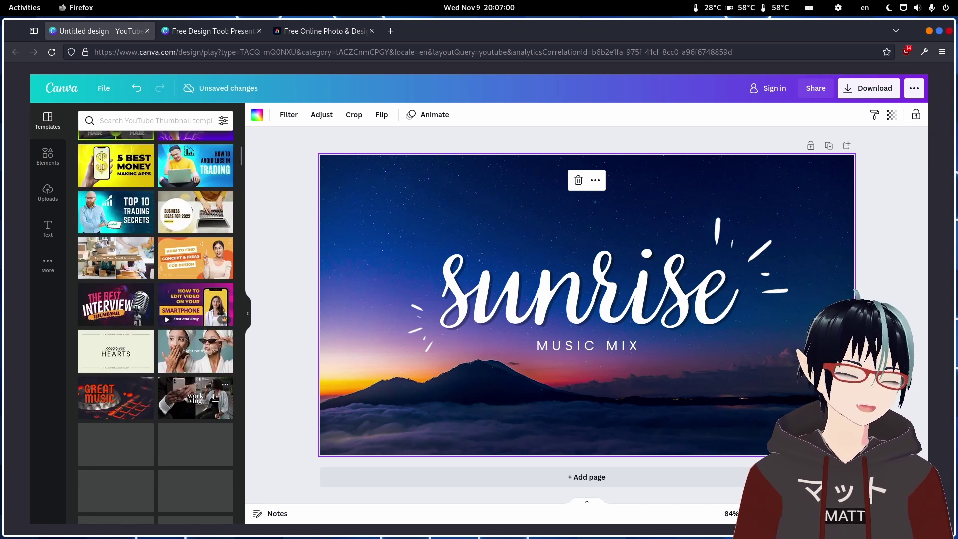
# Change the 'sunrise' title's font to Playfair Display and close the font list.
pyautogui.click(494, 343)
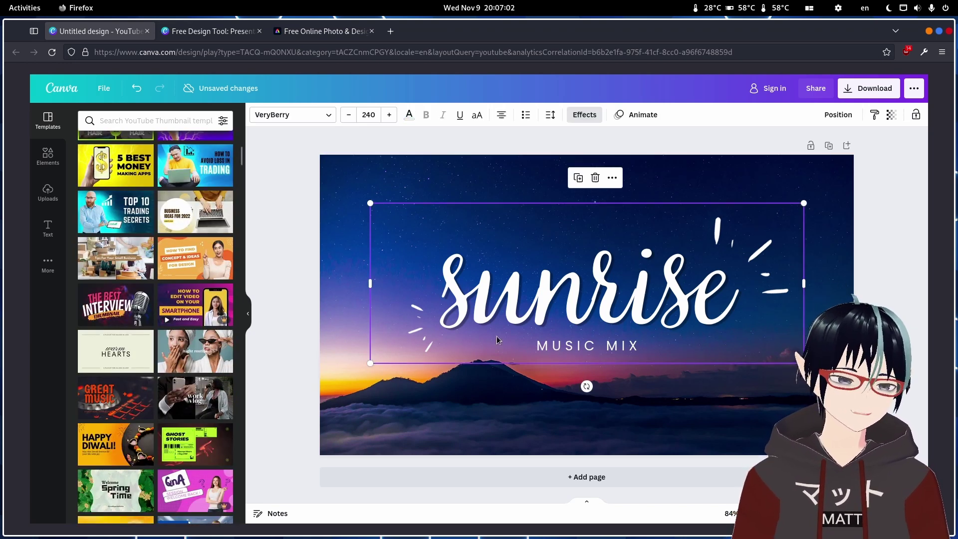
pyautogui.doubleClick(511, 315)
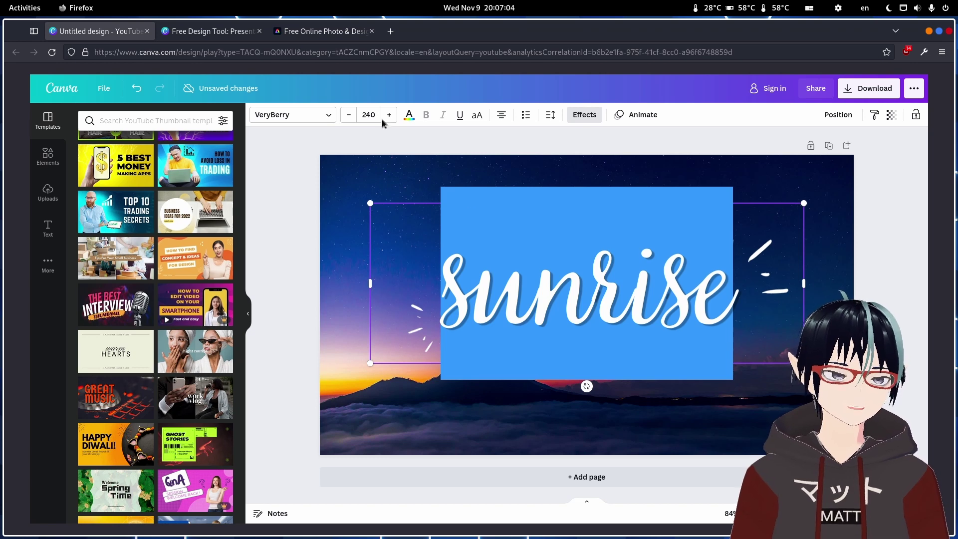
pyautogui.click(299, 115)
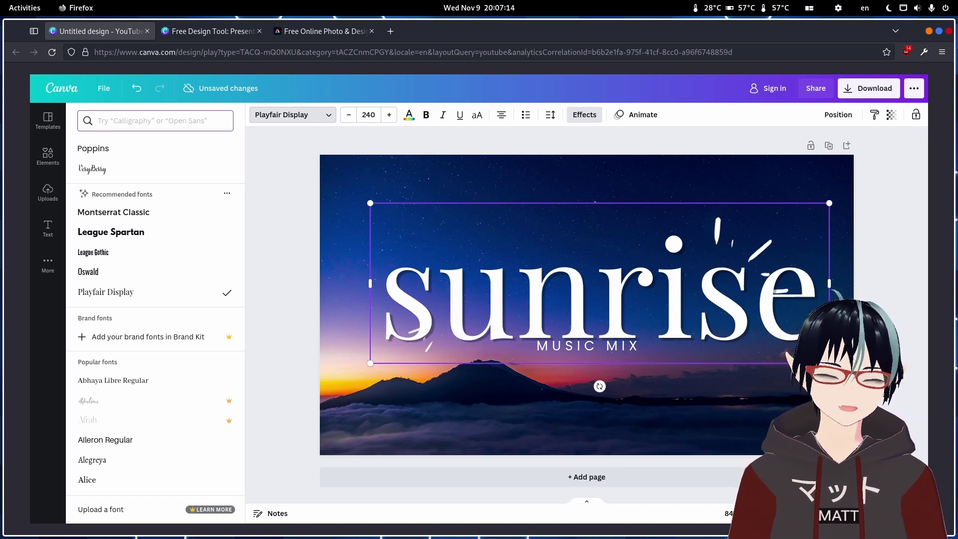
pyautogui.click(707, 155)
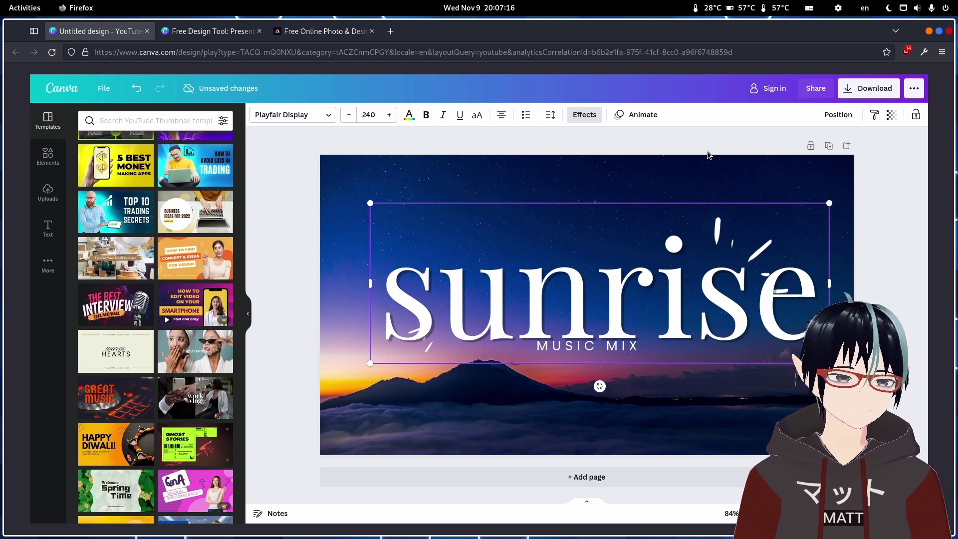
# Deselect the sunrise title and apply the zebra '10 Best Wildlife Parks' template.
pyautogui.click(898, 321)
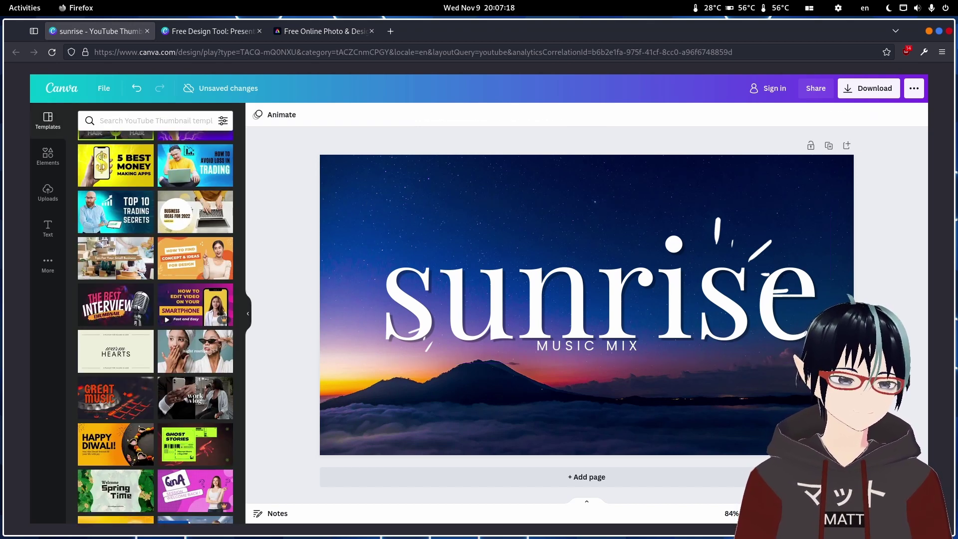
pyautogui.scroll(-3, 203, 420)
pyautogui.scroll(-3, 203, 419)
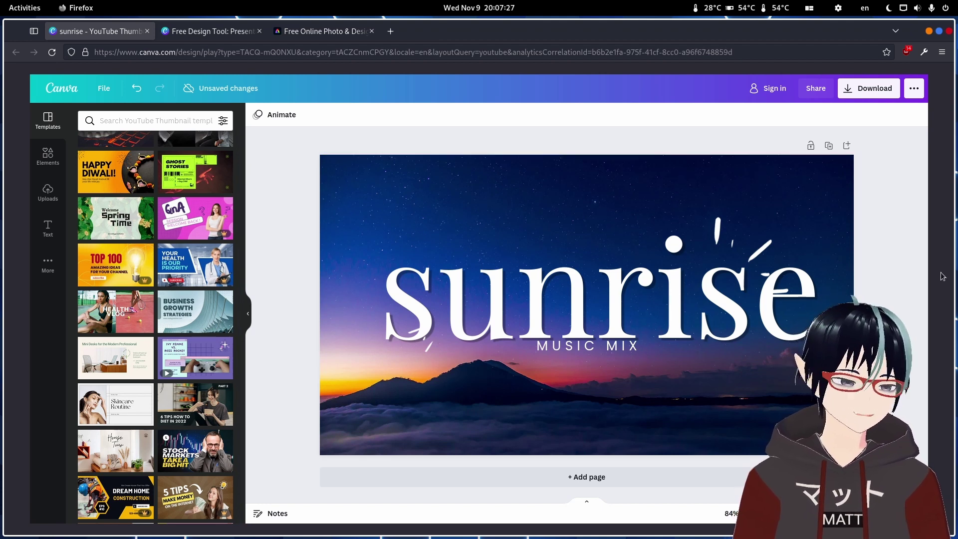
pyautogui.scroll(-3, 219, 415)
pyautogui.scroll(-2, 220, 416)
pyautogui.scroll(-3, 220, 415)
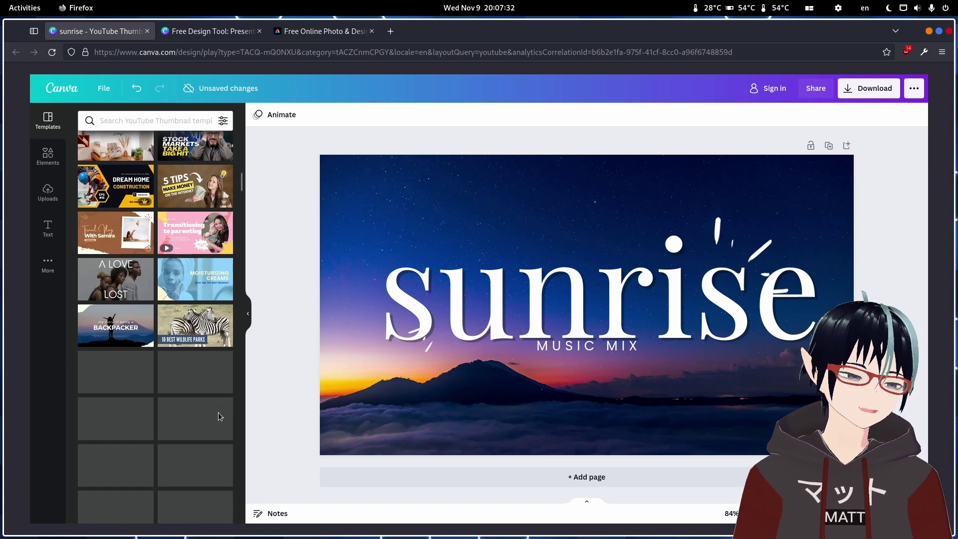
pyautogui.scroll(-2, 219, 415)
pyautogui.scroll(-2, 219, 416)
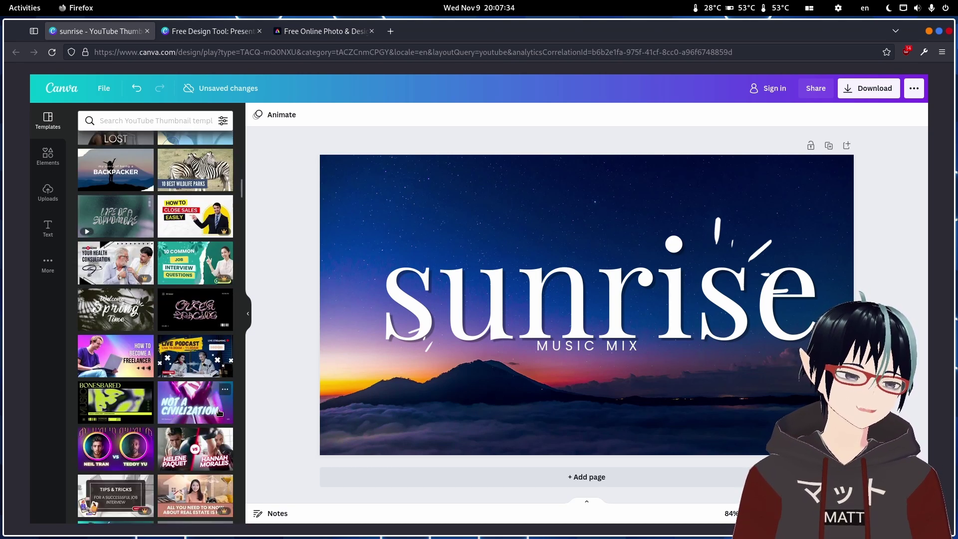
pyautogui.scroll(2, 219, 415)
pyautogui.scroll(1, 219, 416)
pyautogui.scroll(1, 220, 412)
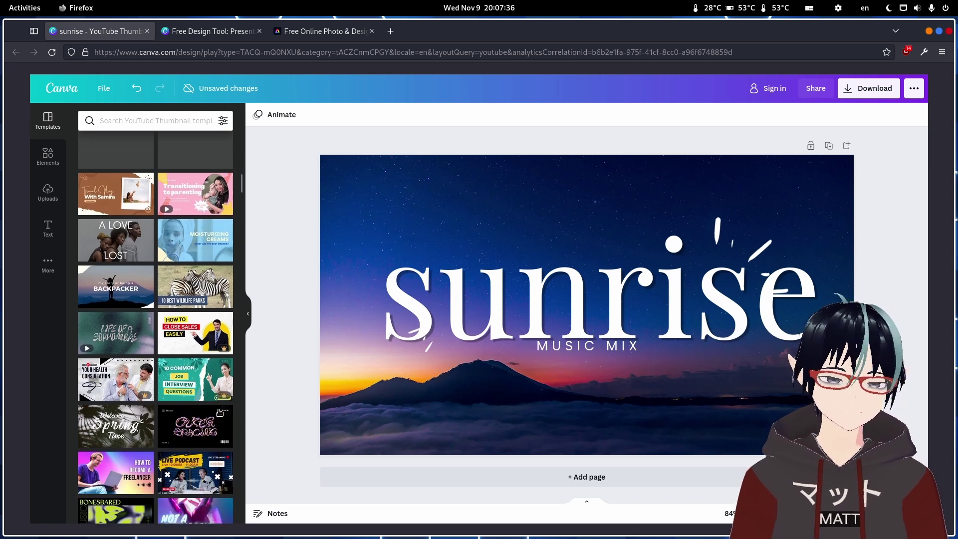
pyautogui.click(189, 298)
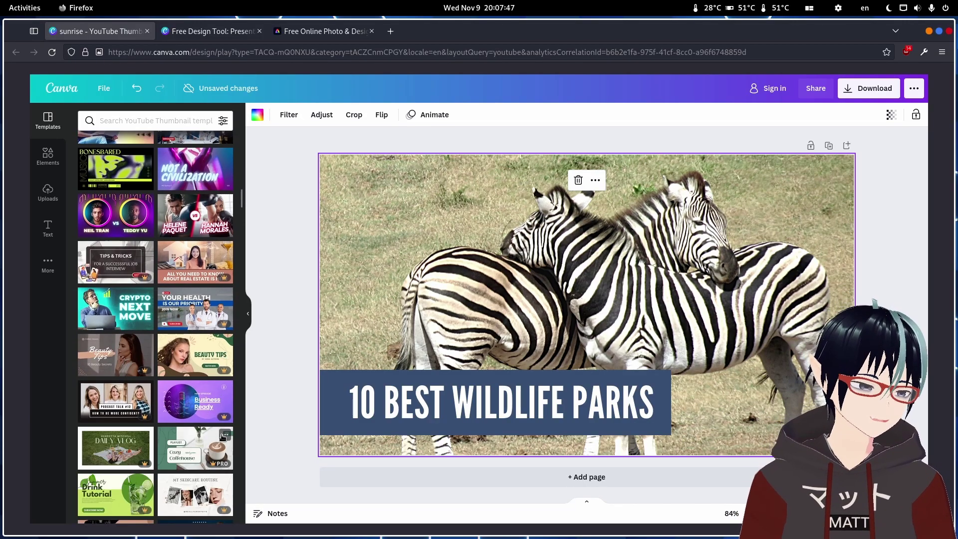
pyautogui.scroll(-2, 222, 434)
pyautogui.scroll(-1, 225, 419)
pyautogui.scroll(-1, 224, 397)
pyautogui.scroll(1, 212, 418)
pyautogui.scroll(1, 210, 396)
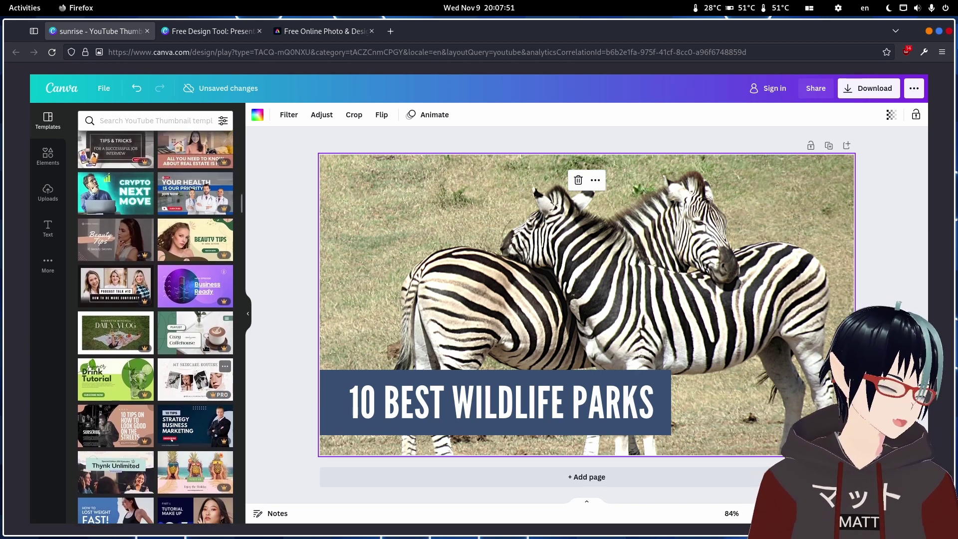
pyautogui.scroll(1, 207, 360)
# Apply the Crypto Next Move template, delete leftover '10 BEST WILDLIFE' text, and select 'MOVE'.
pyautogui.click(116, 228)
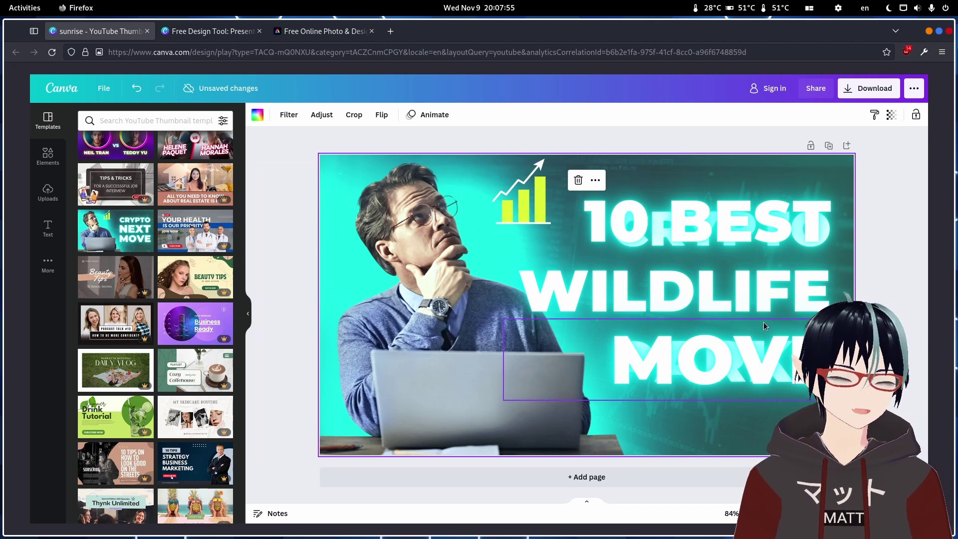
pyautogui.click(737, 300)
pyautogui.press('Delete')
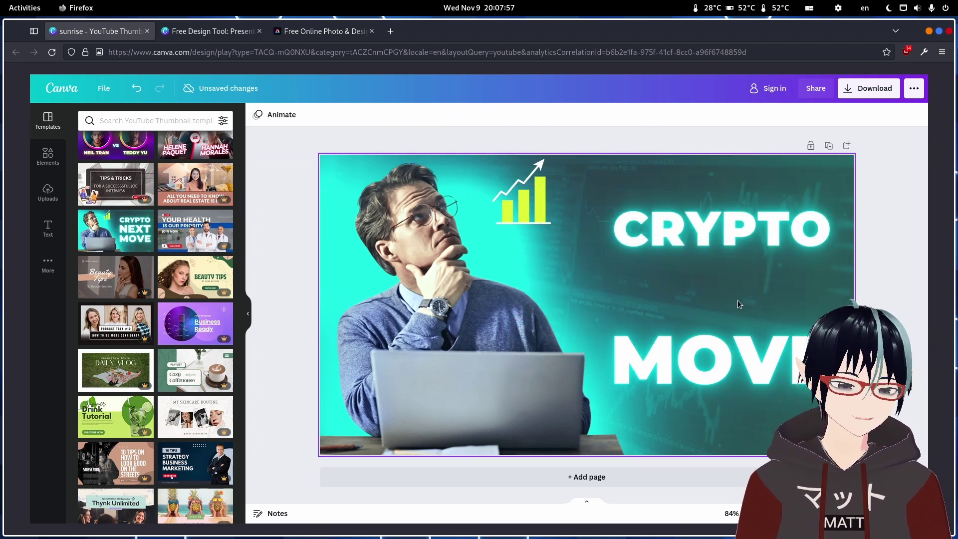
pyautogui.click(783, 367)
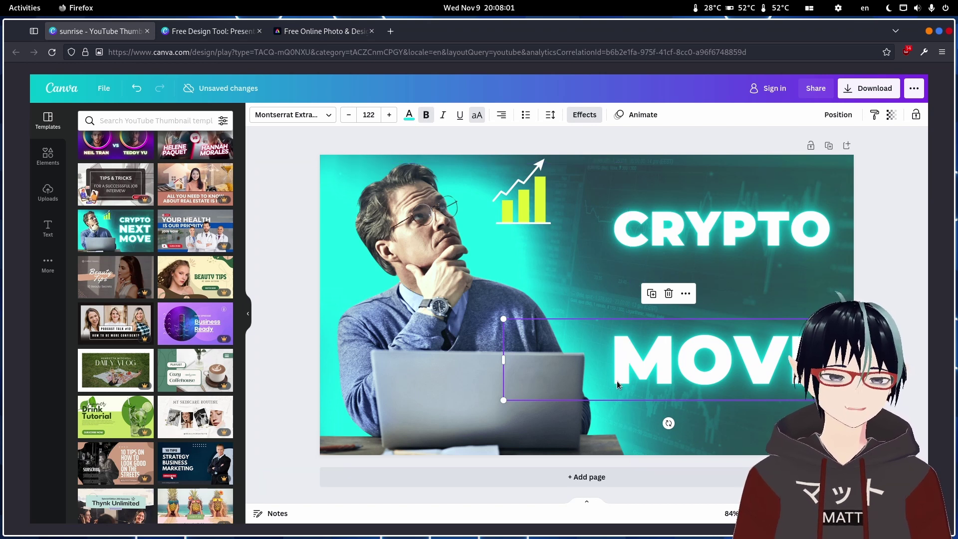
pyautogui.scroll(-3, 198, 408)
pyautogui.scroll(-2, 199, 408)
pyautogui.scroll(-2, 199, 408)
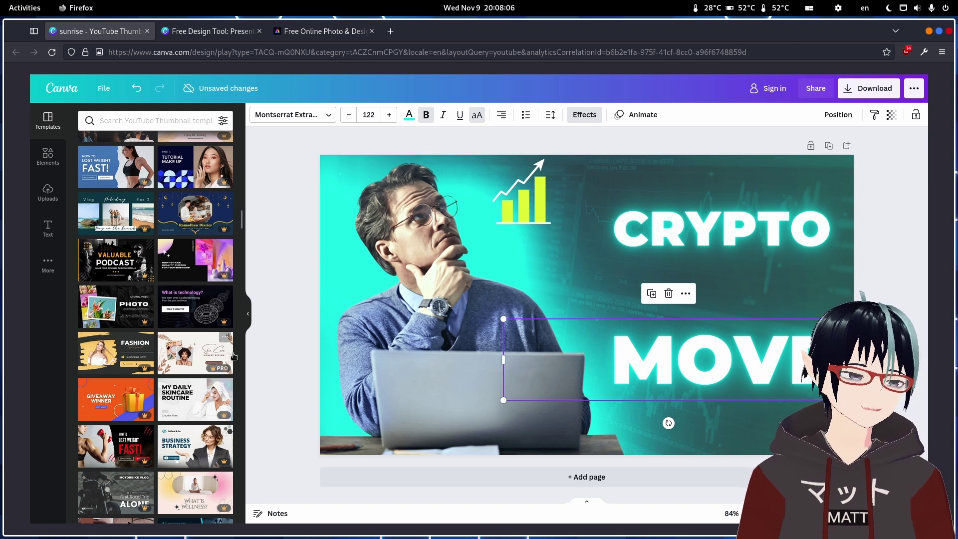
pyautogui.scroll(-2, 210, 381)
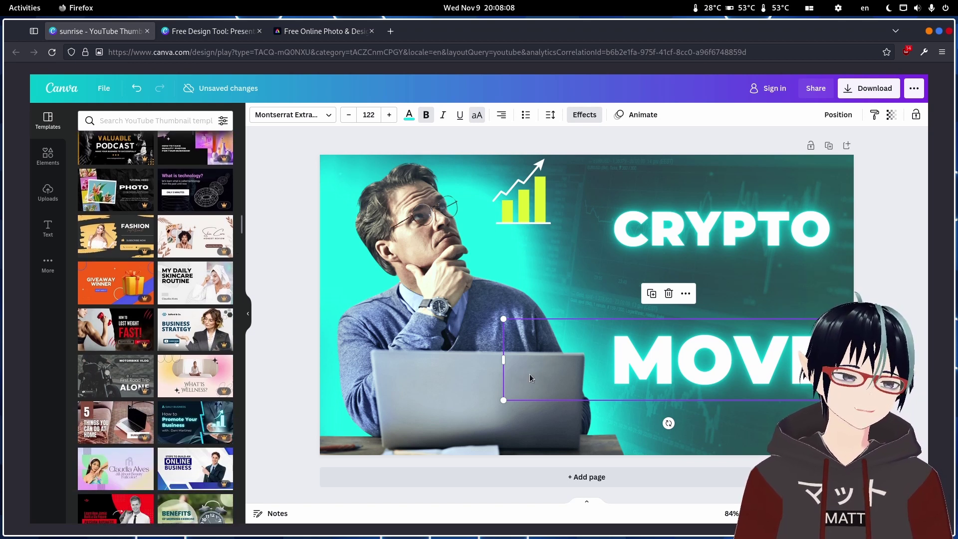
pyautogui.scroll(-3, 210, 407)
pyautogui.scroll(-2, 210, 407)
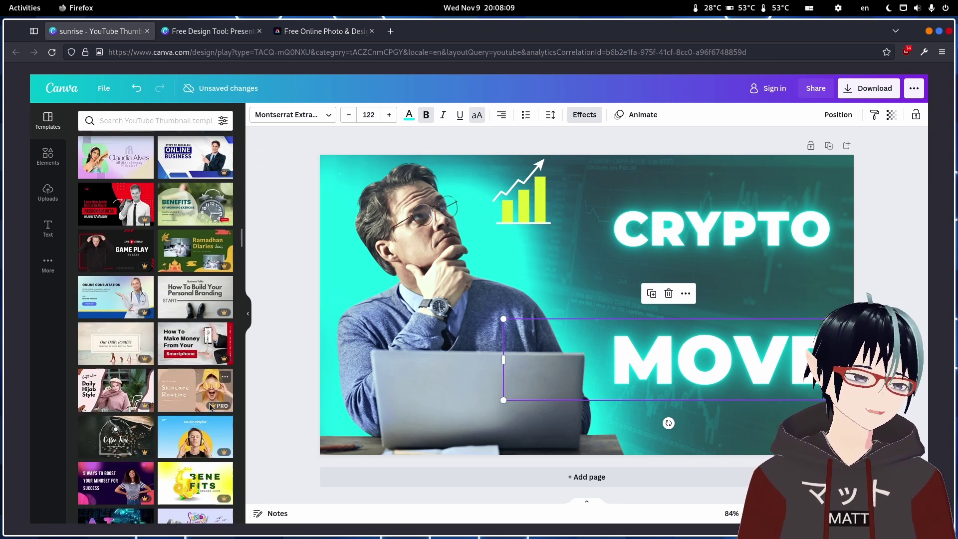
pyautogui.scroll(-3, 210, 410)
pyautogui.scroll(-2, 208, 420)
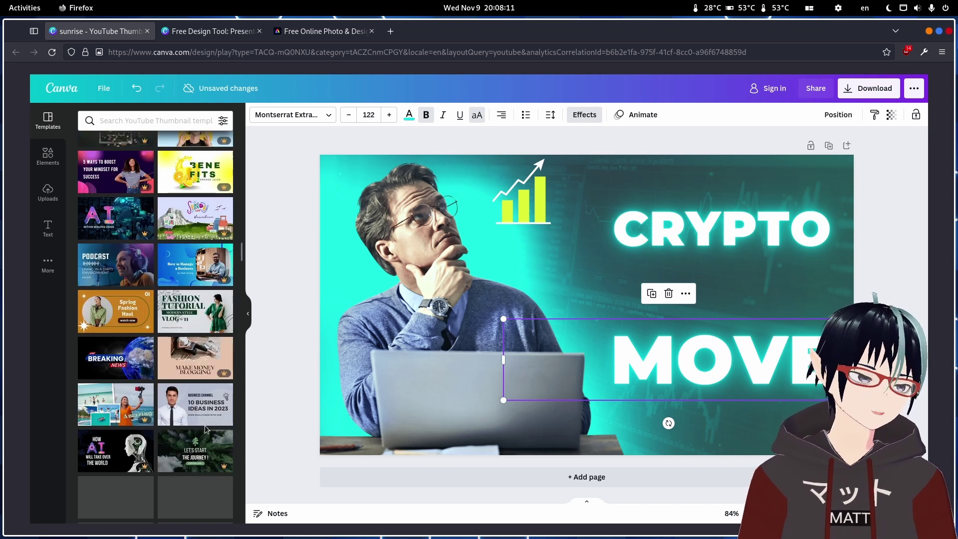
pyautogui.scroll(-2, 208, 428)
pyautogui.scroll(-1, 210, 419)
pyautogui.scroll(-2, 217, 388)
pyautogui.scroll(-2, 217, 388)
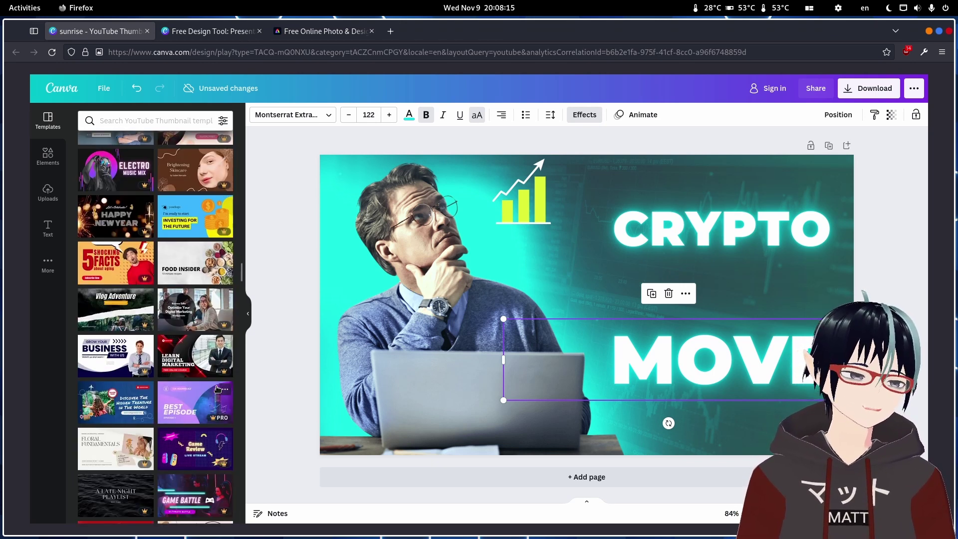
pyautogui.scroll(-1, 218, 388)
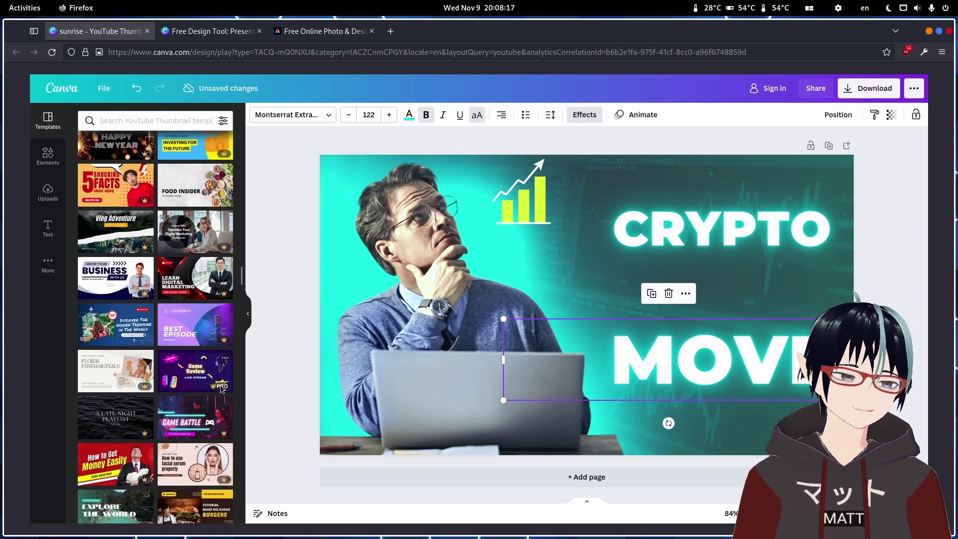
pyautogui.scroll(-1, 222, 389)
pyautogui.scroll(-1, 210, 384)
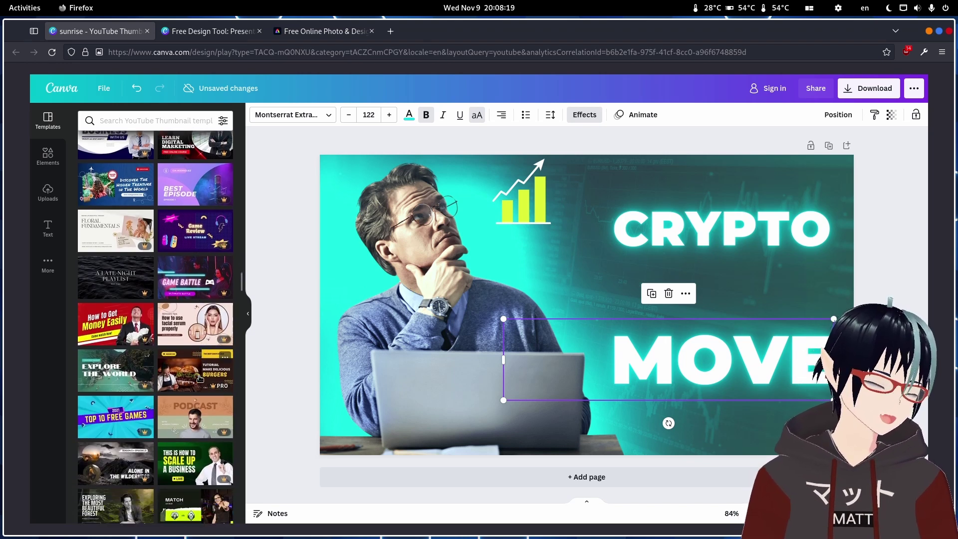
pyautogui.scroll(-1, 187, 337)
pyautogui.scroll(-2, 187, 337)
pyautogui.scroll(-2, 158, 262)
# Deselect the 'MOVE' text and close the Canva sign-up prompt.
pyautogui.click(149, 209)
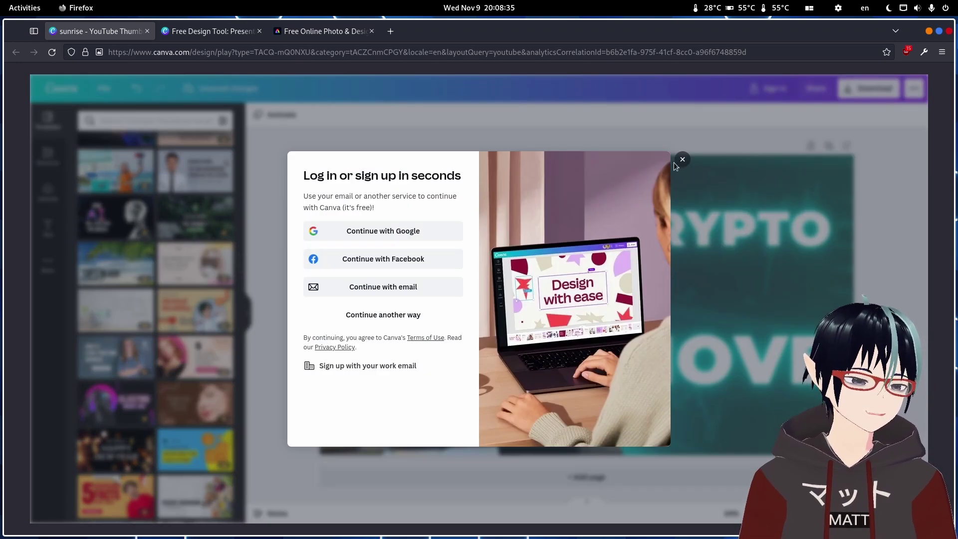
pyautogui.click(682, 159)
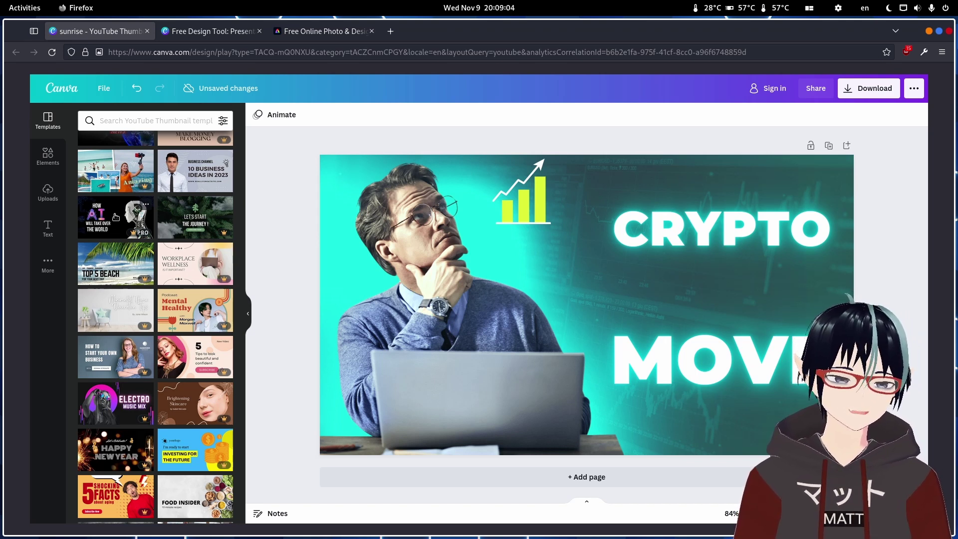
# Inspect the 'How AI Will Take Over the World' thumbnail's image element in developer tools.
pyautogui.rightClick(116, 217)
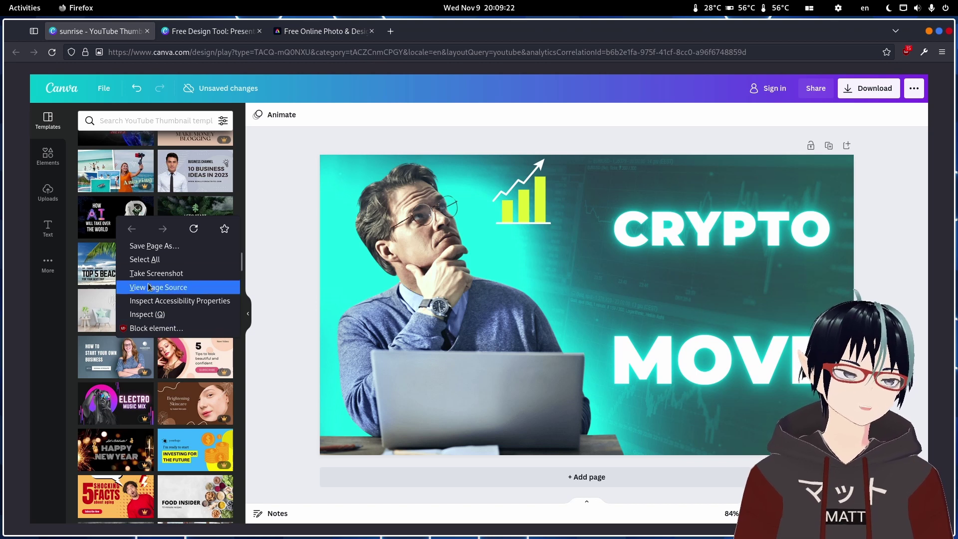
pyautogui.click(153, 314)
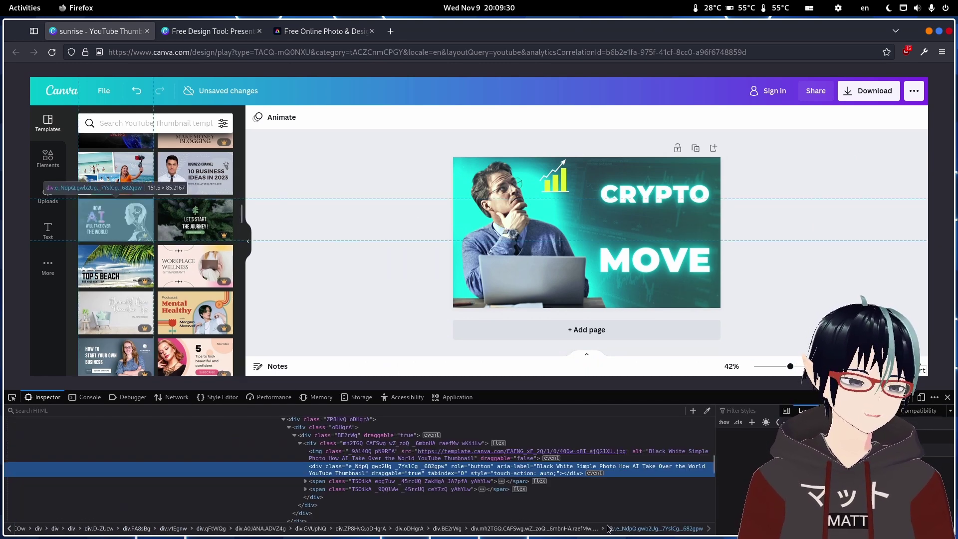
pyautogui.moveTo(524, 452)
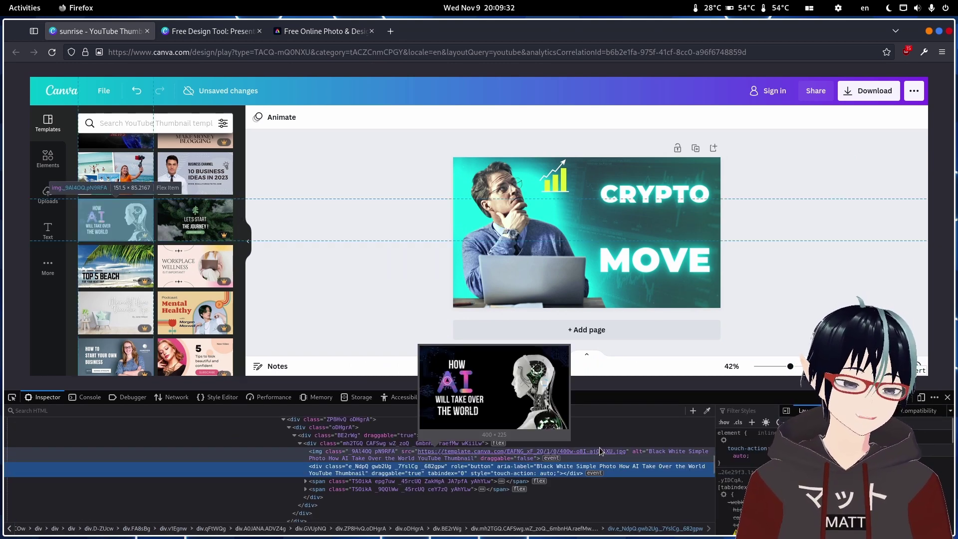
pyautogui.rightClick(600, 452)
# Open the AI thumbnail image in a new tab, reload it without the 400w size prefix, then go back.
pyautogui.click(638, 425)
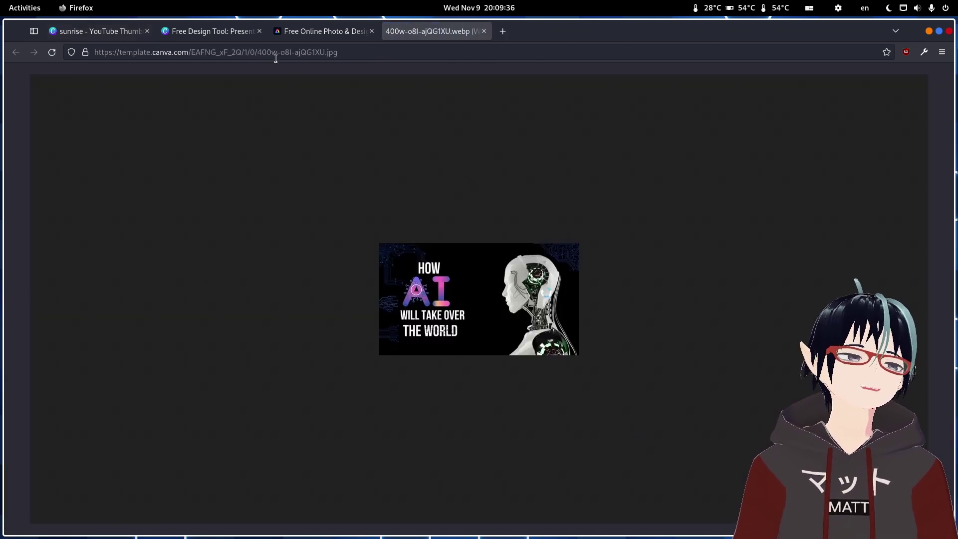
pyautogui.moveTo(257, 54); pyautogui.dragTo(279, 54)
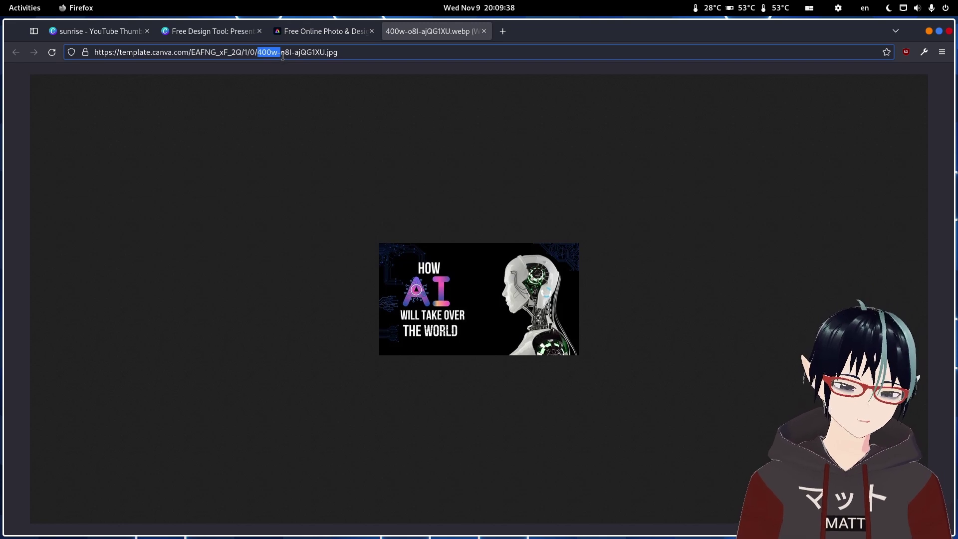
pyautogui.press('BackSpace')
pyautogui.press('Return')
pyautogui.hotkey('alt', 'Left')
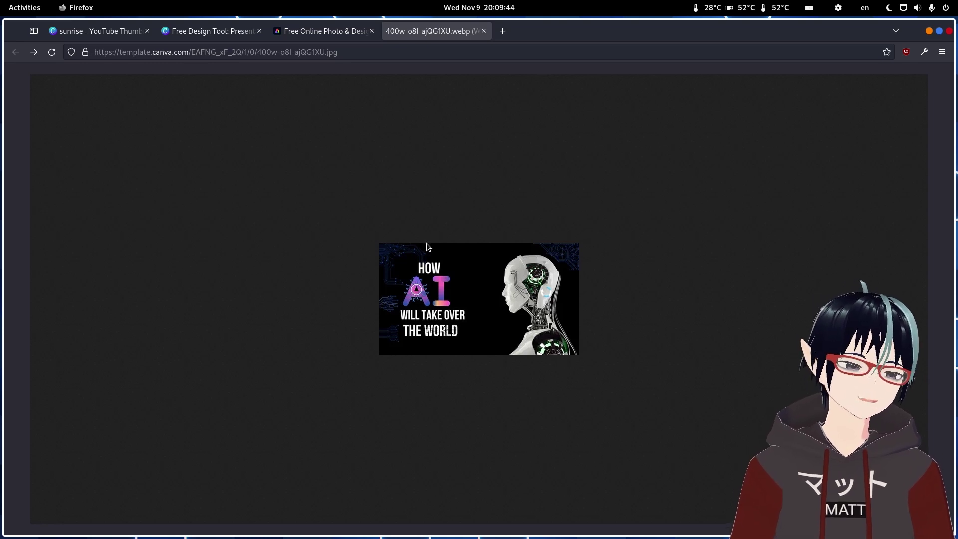
pyautogui.keyDown('ctrl'); pyautogui.scroll(2, 496, 306); pyautogui.keyUp('ctrl')
pyautogui.keyDown('ctrl'); pyautogui.scroll(3, 532, 303); pyautogui.keyUp('ctrl')
pyautogui.keyDown('ctrl'); pyautogui.scroll(2, 532, 304); pyautogui.keyUp('ctrl')
pyautogui.keyDown('ctrl'); pyautogui.scroll(1, 532, 302); pyautogui.keyUp('ctrl')
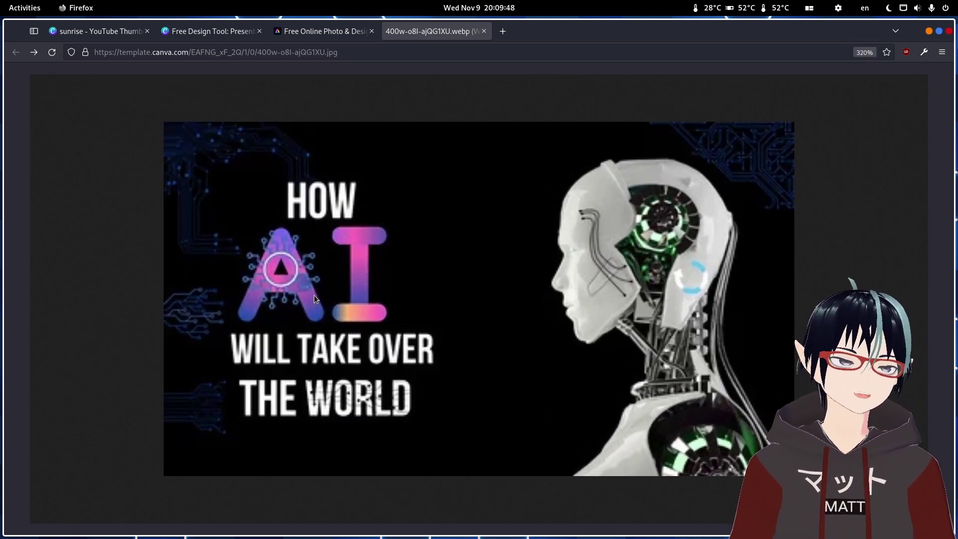
pyautogui.click(332, 32)
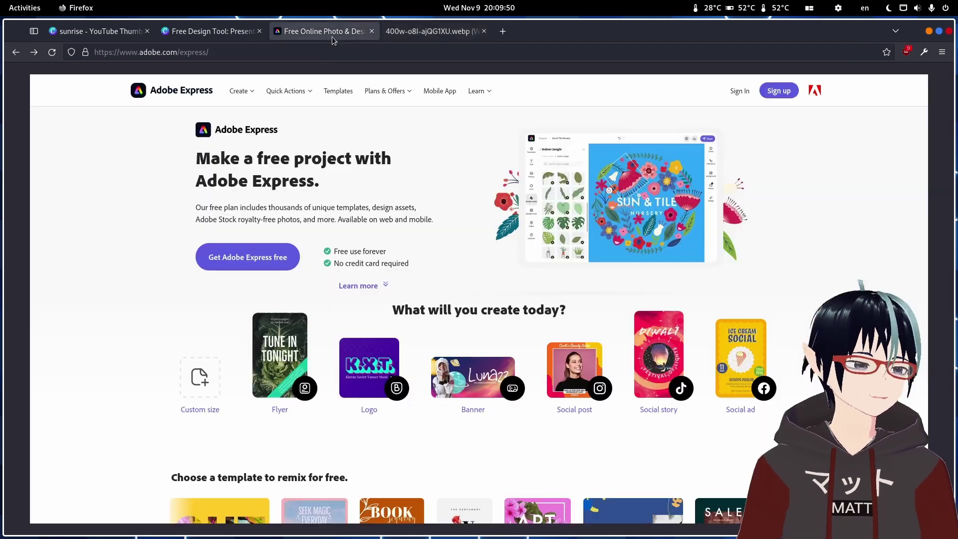
# Glance at the enlarged AI thumbnail image again, then return to the Canva design tab.
pyautogui.click(210, 32)
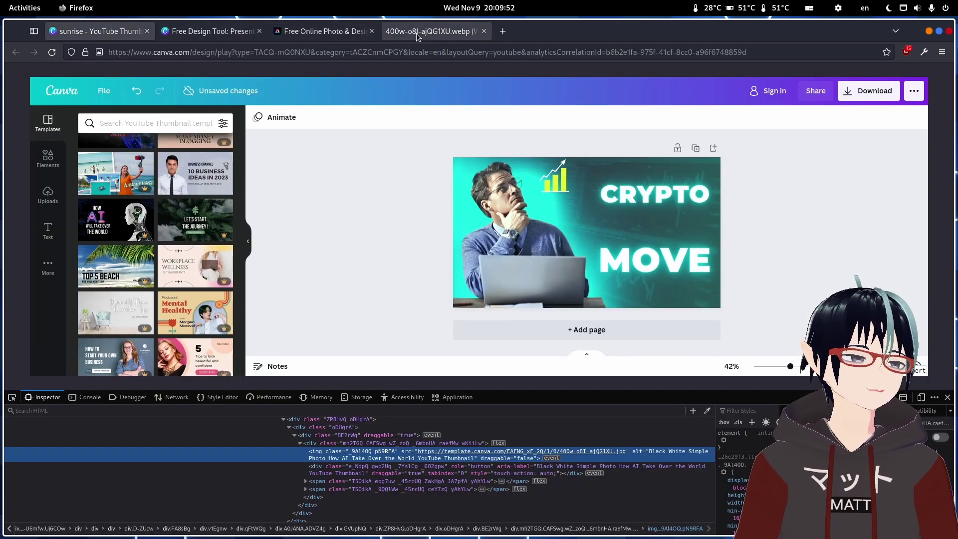
pyautogui.click(415, 32)
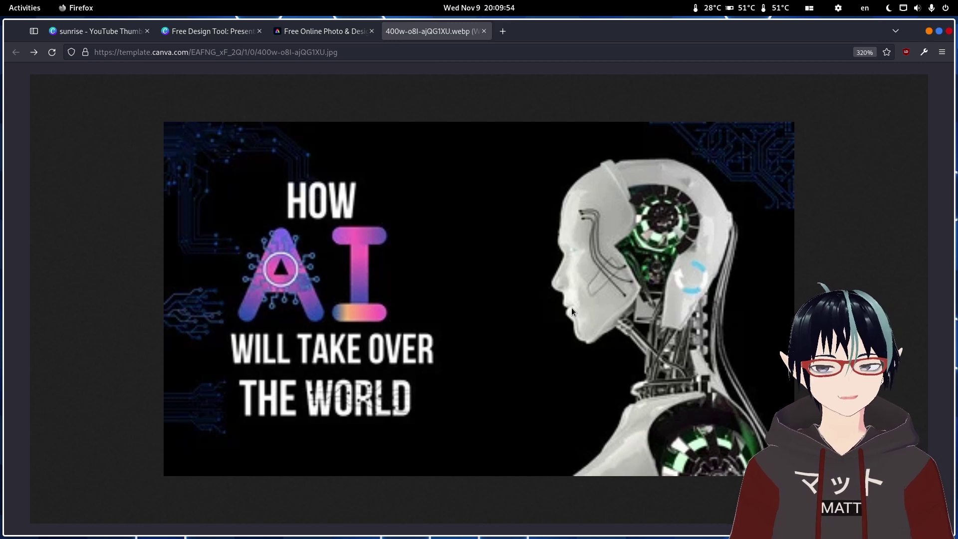
pyautogui.click(78, 36)
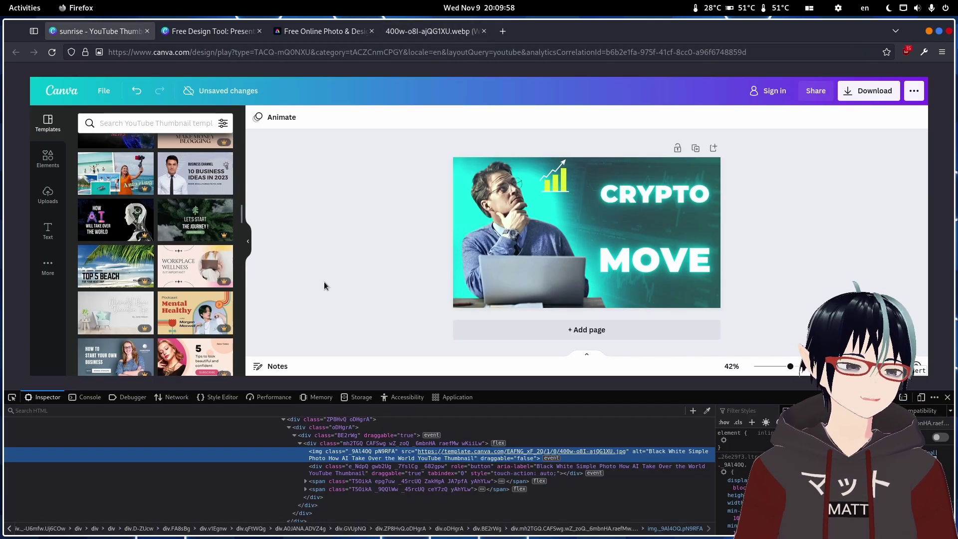
pyautogui.scroll(-2, 215, 298)
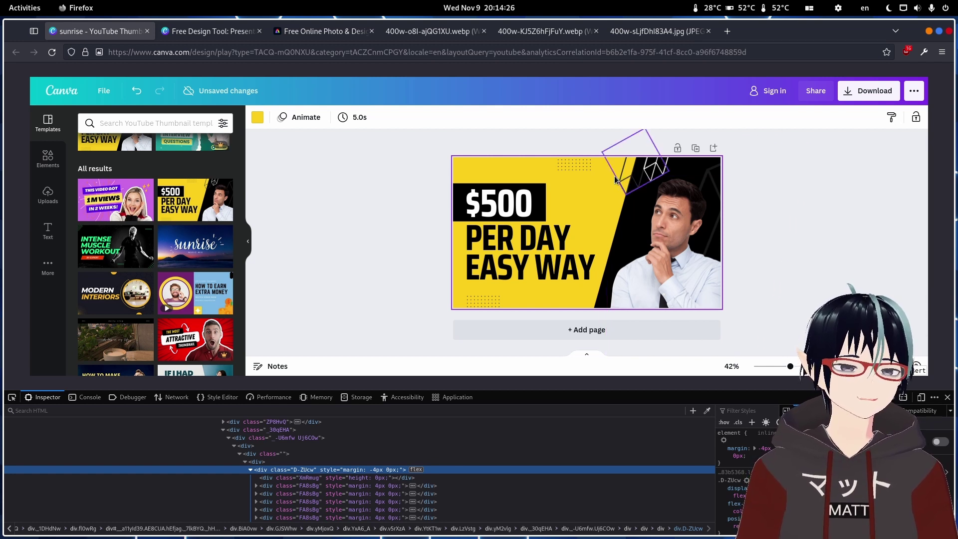
# Select the geometric graphic and the $500 heading to reveal its Saira Condensed Bold font.
pyautogui.click(640, 182)
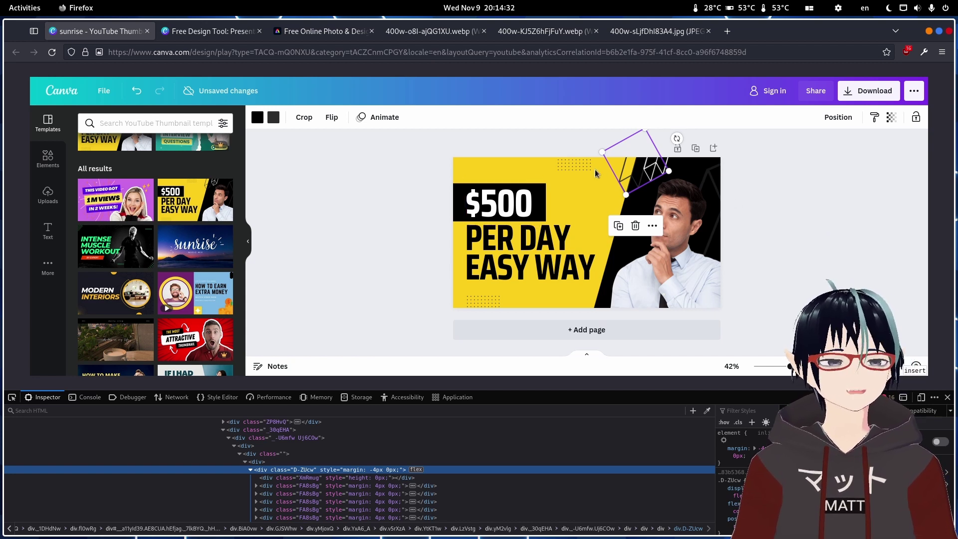
pyautogui.click(495, 200)
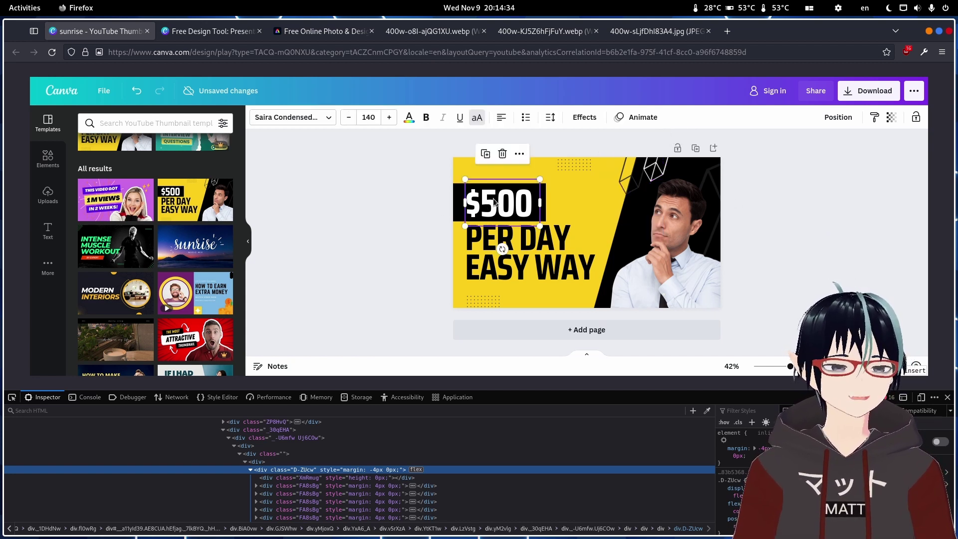
pyautogui.click(308, 118)
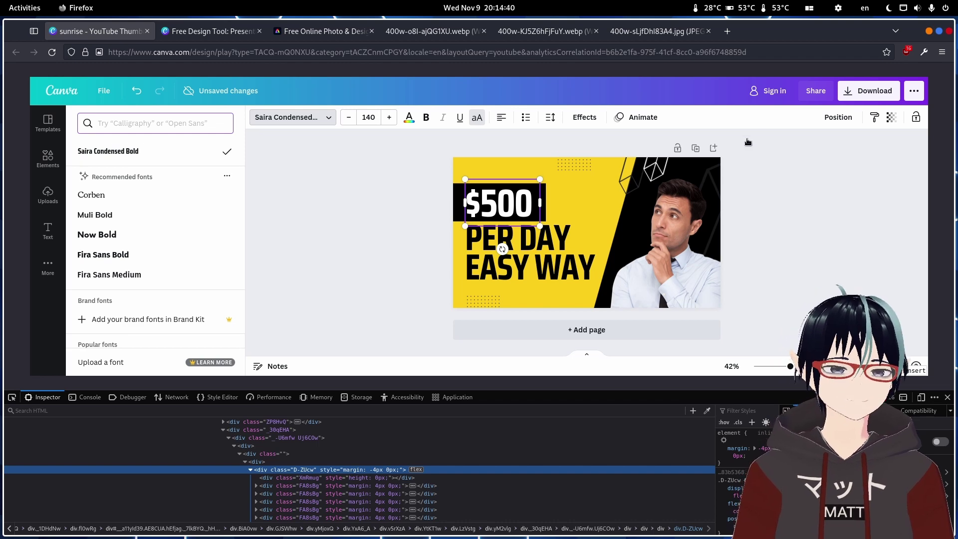
# Export the '$500 PER DAY EASY WAY' Canva design as a PNG and save it as sunrise.png.
pyautogui.click(862, 90)
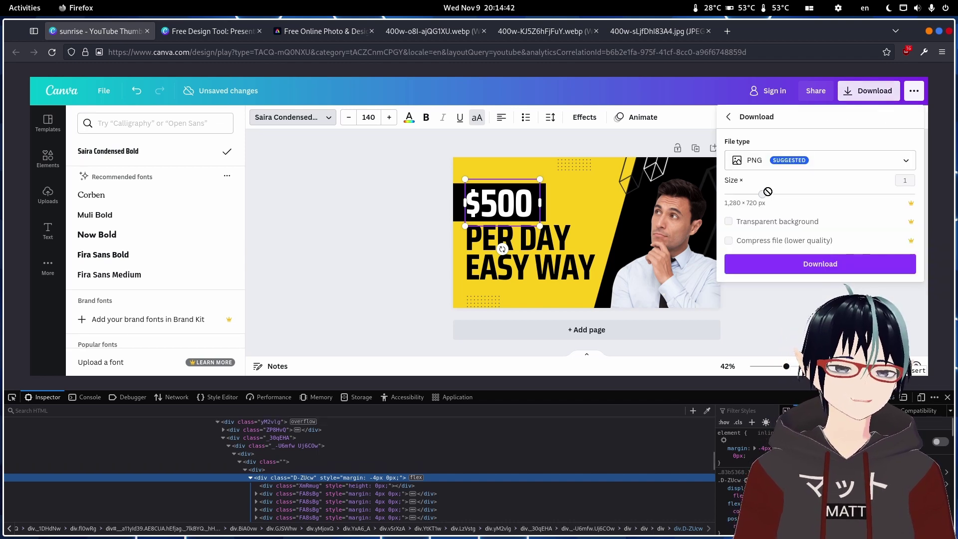
pyautogui.click(765, 197)
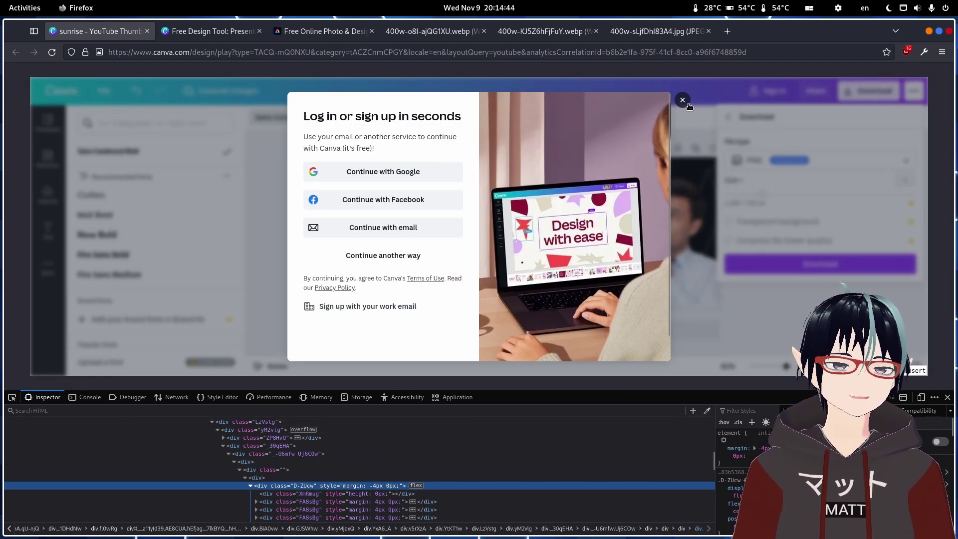
pyautogui.click(682, 99)
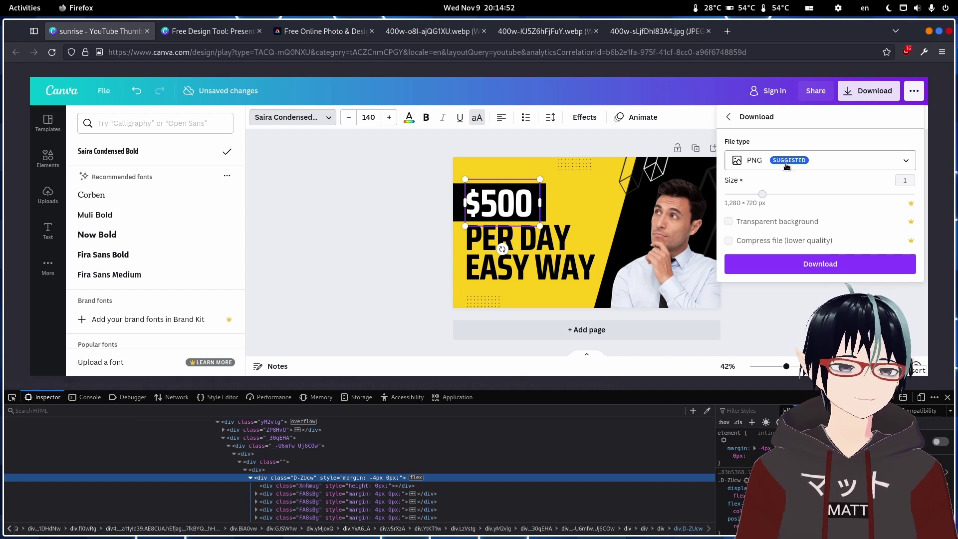
pyautogui.click(784, 161)
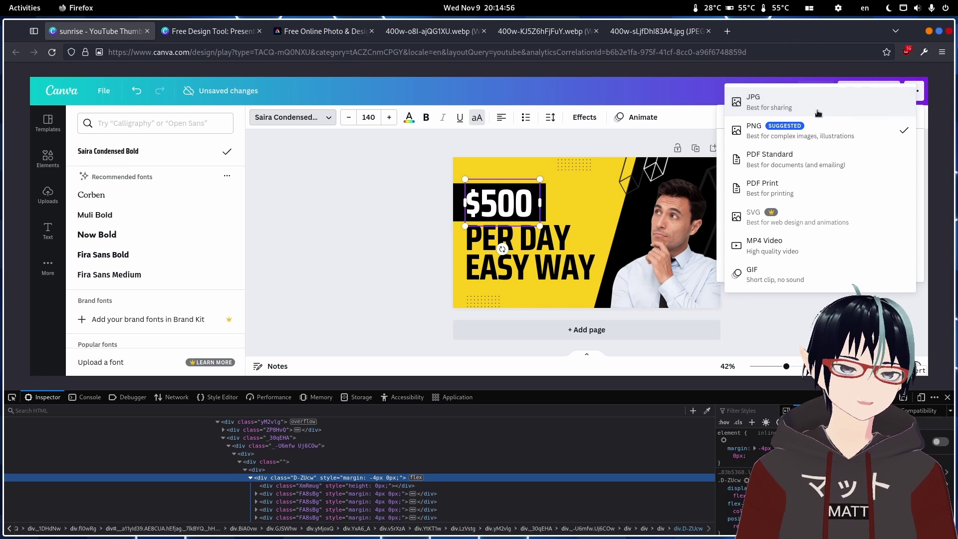
pyautogui.click(793, 131)
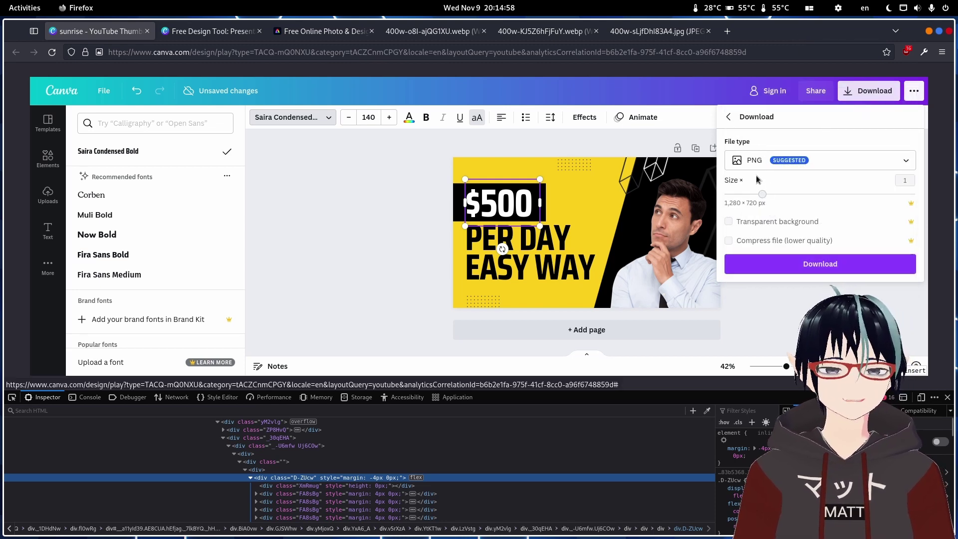
pyautogui.click(766, 267)
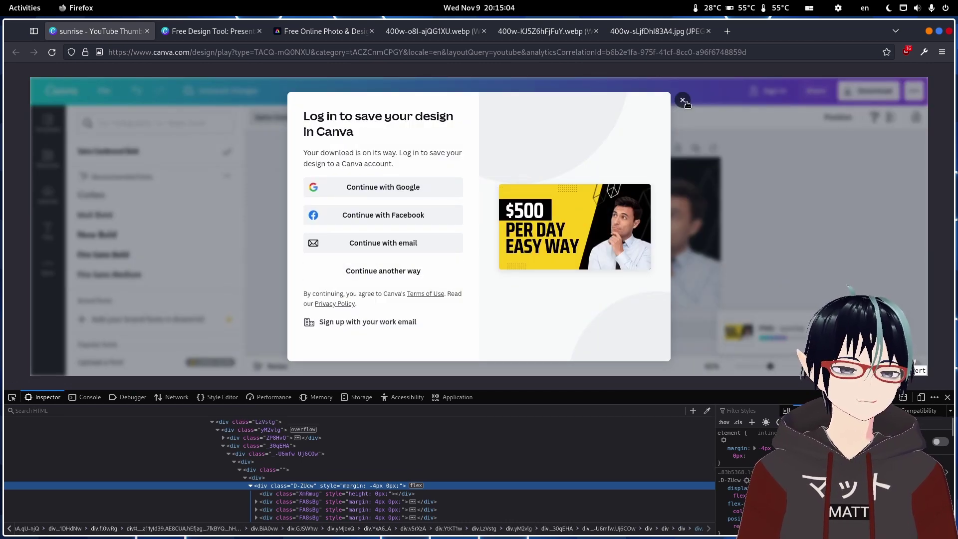
pyautogui.click(683, 101)
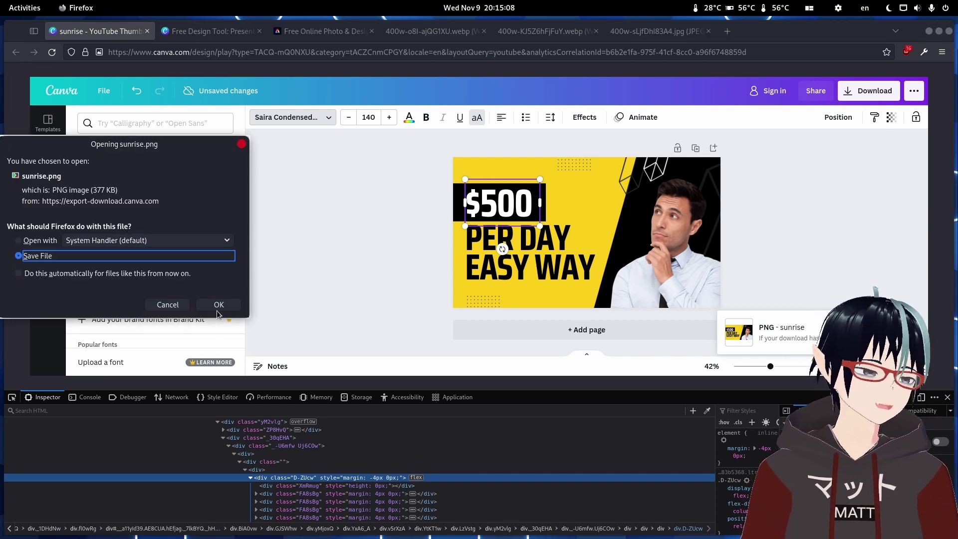
pyautogui.click(217, 304)
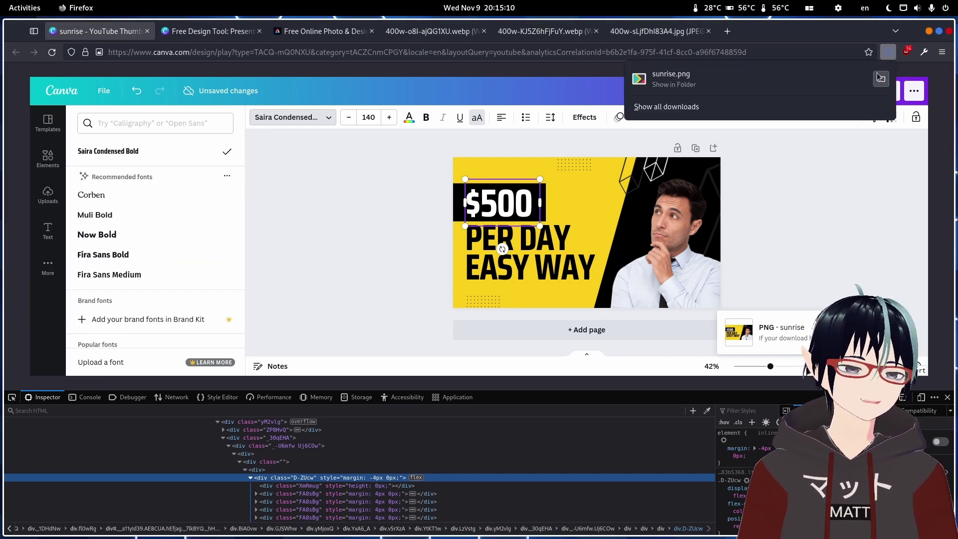
pyautogui.click(828, 182)
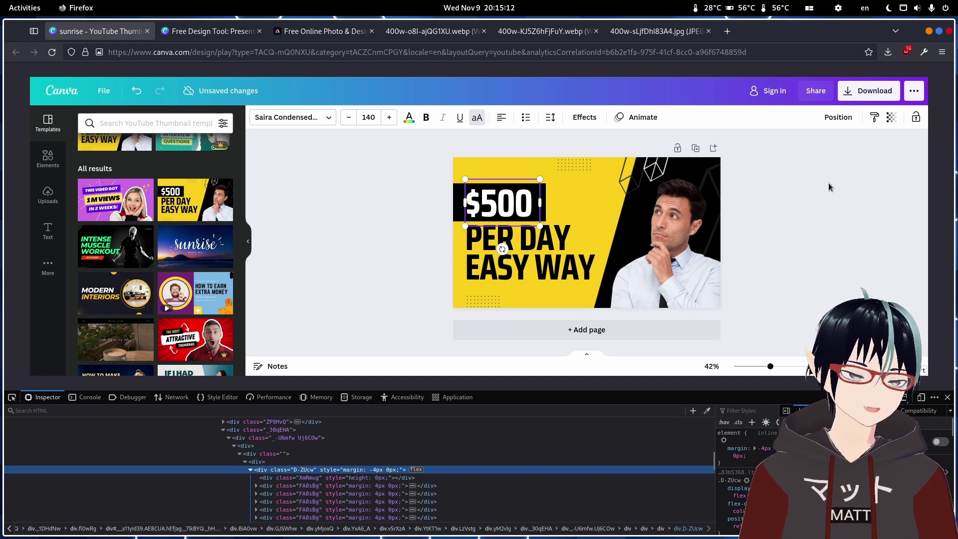
pyautogui.hotkey('alt', 'Tab')
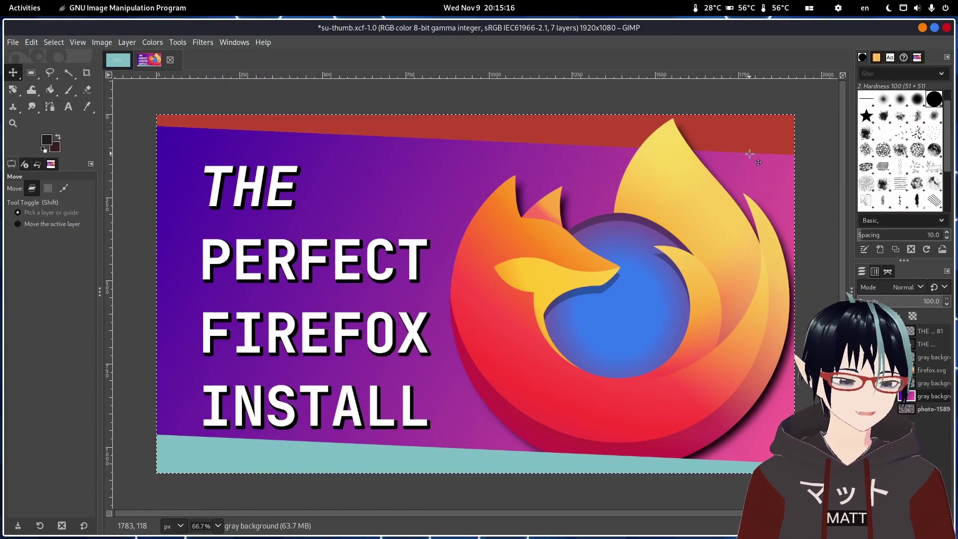
pyautogui.hotkey('ctrl', 'n')
pyautogui.press('Return')
pyautogui.hotkey('ctrl', 'v')
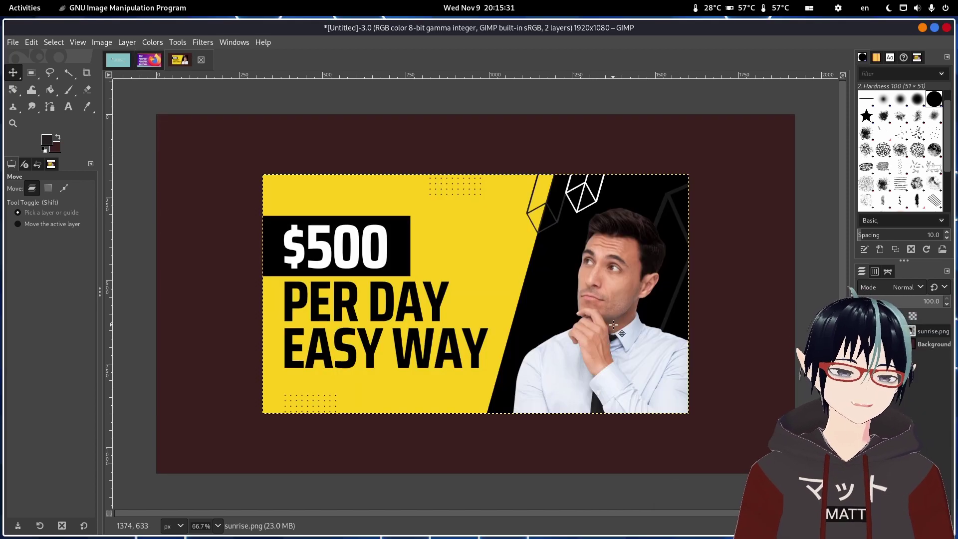
pyautogui.scroll(-3, 560, 299)
pyautogui.scroll(3, 559, 299)
pyautogui.scroll(-1, 652, 312)
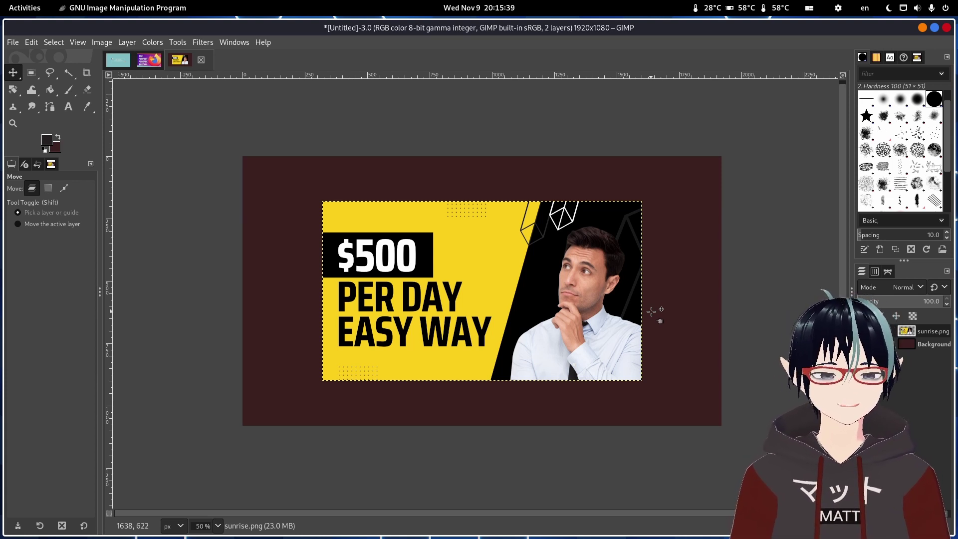
pyautogui.scroll(2, 446, 278)
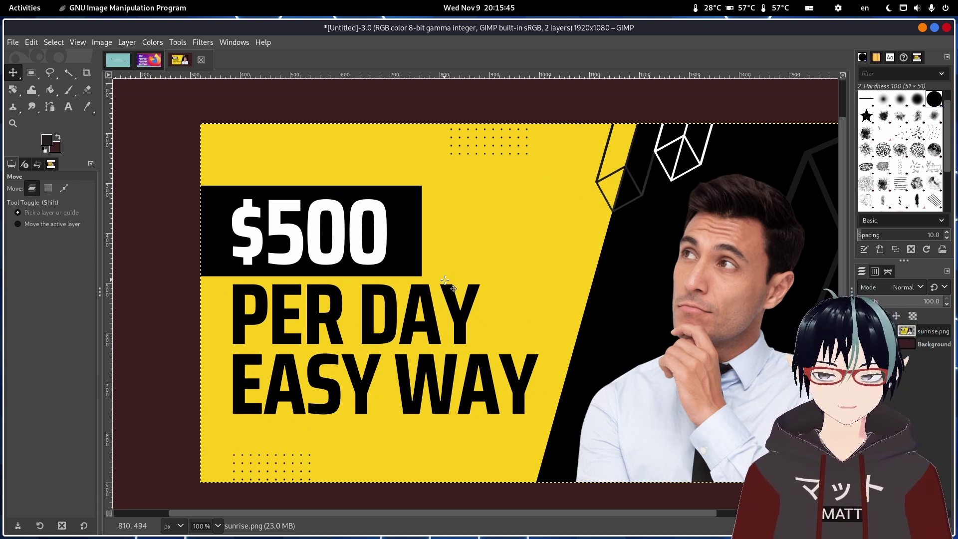
pyautogui.scroll(-1, 467, 324)
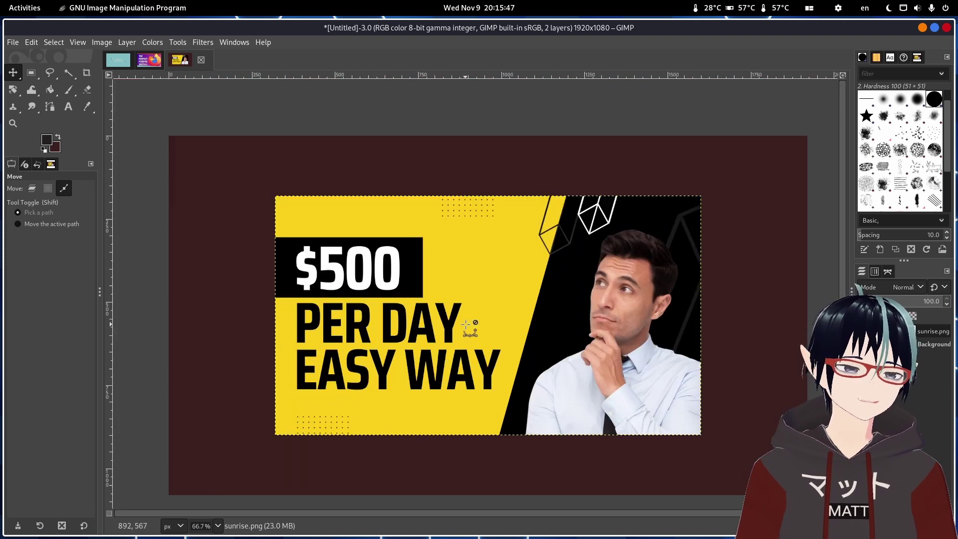
pyautogui.scroll(-1, 494, 344)
pyautogui.scroll(1, 536, 400)
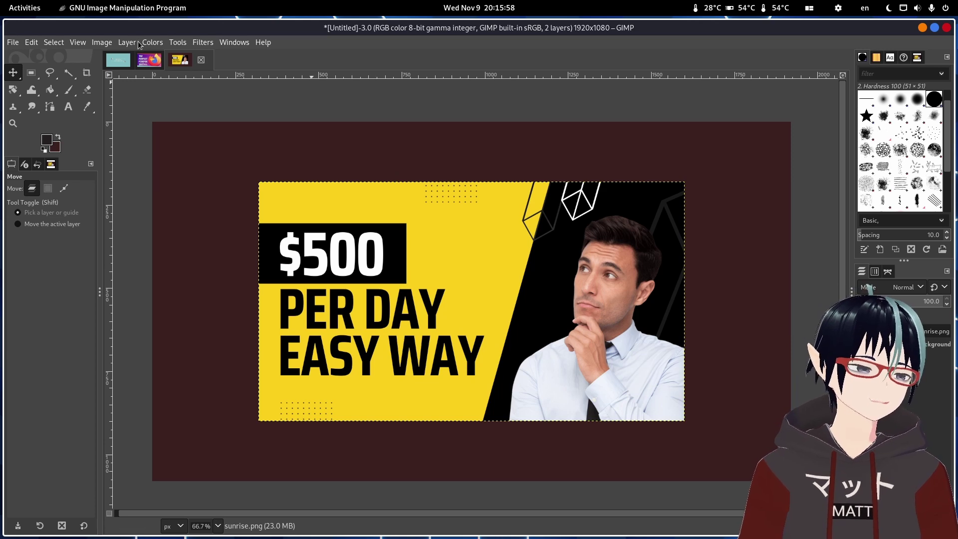
# Scale the sunrise.png layer to 1920 × 1080 with Scale Layer.
pyautogui.click(151, 42)
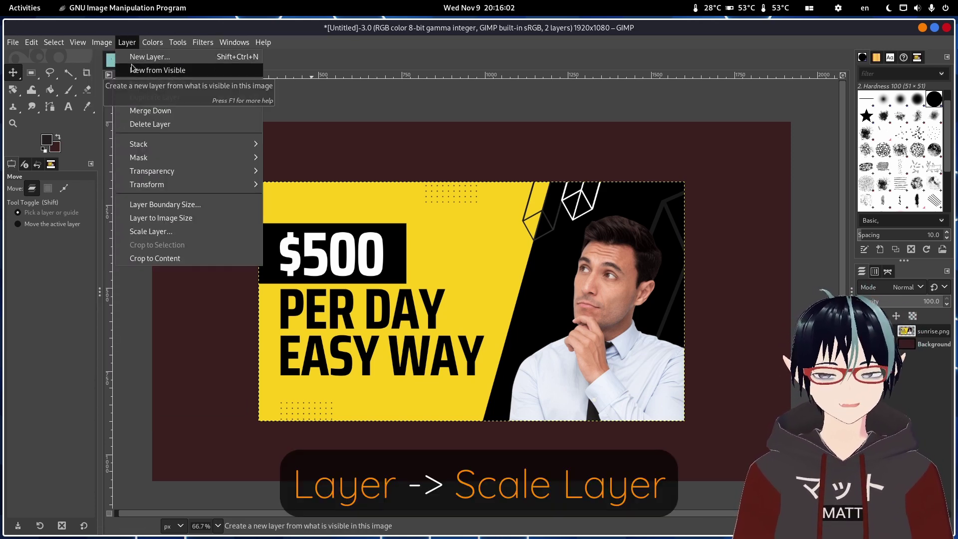
pyautogui.click(158, 233)
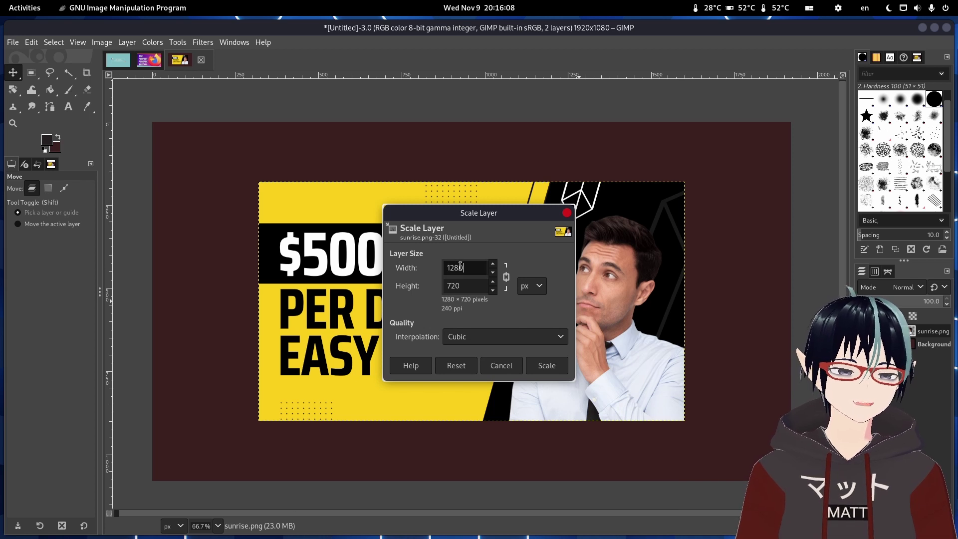
pyautogui.write('1920')
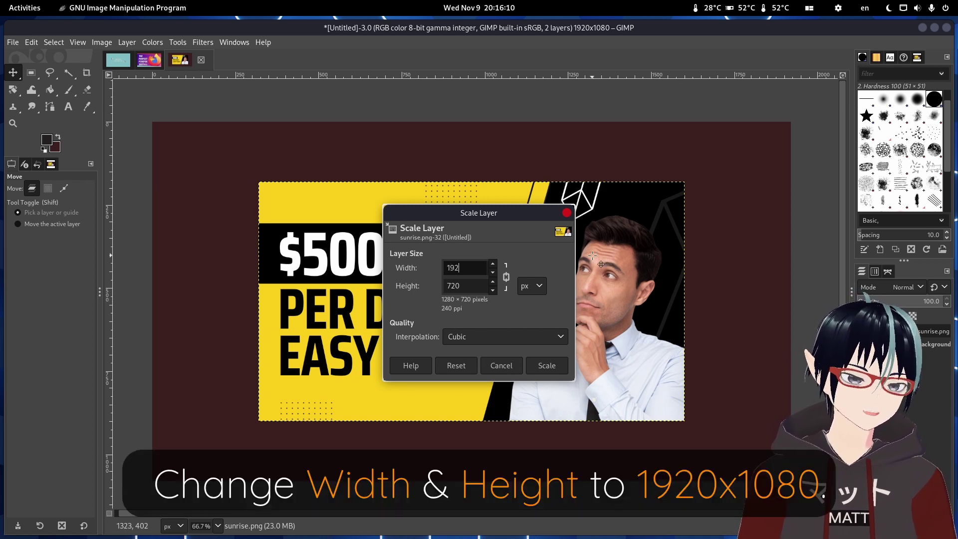
pyautogui.doubleClick(473, 285)
pyautogui.write('1080')
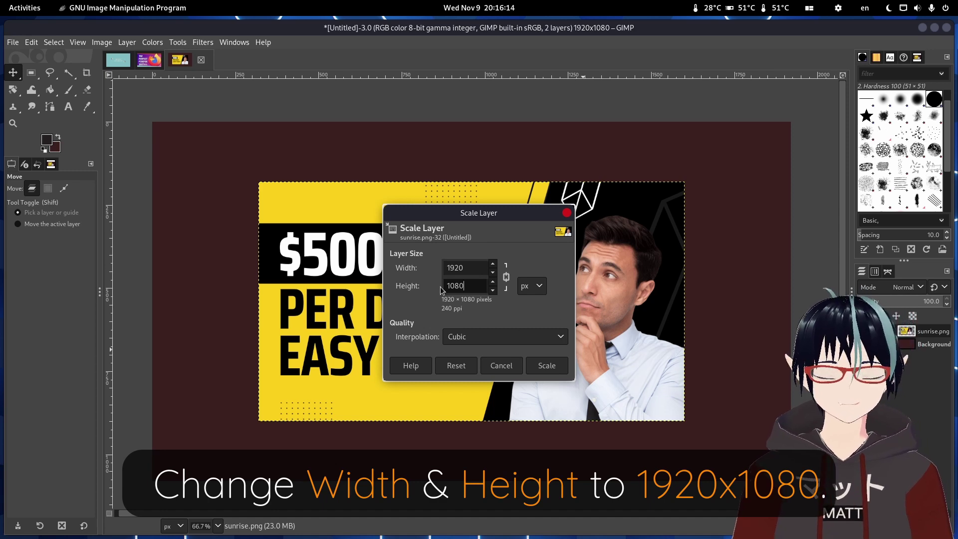
pyautogui.click(532, 367)
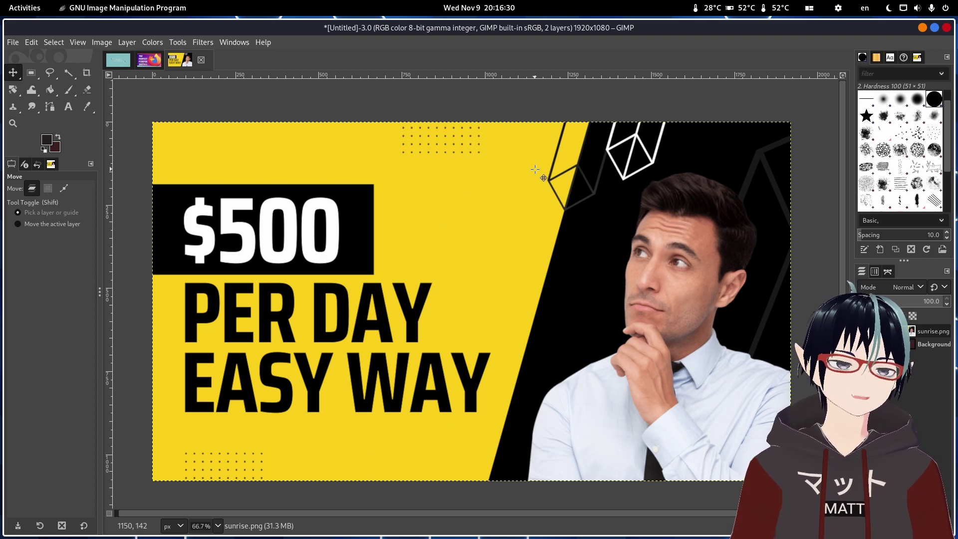
# Import htop.svg as a layer and drag it over the man's face at upper right.
pyautogui.hotkey('ctrl', 'alt', 'o')
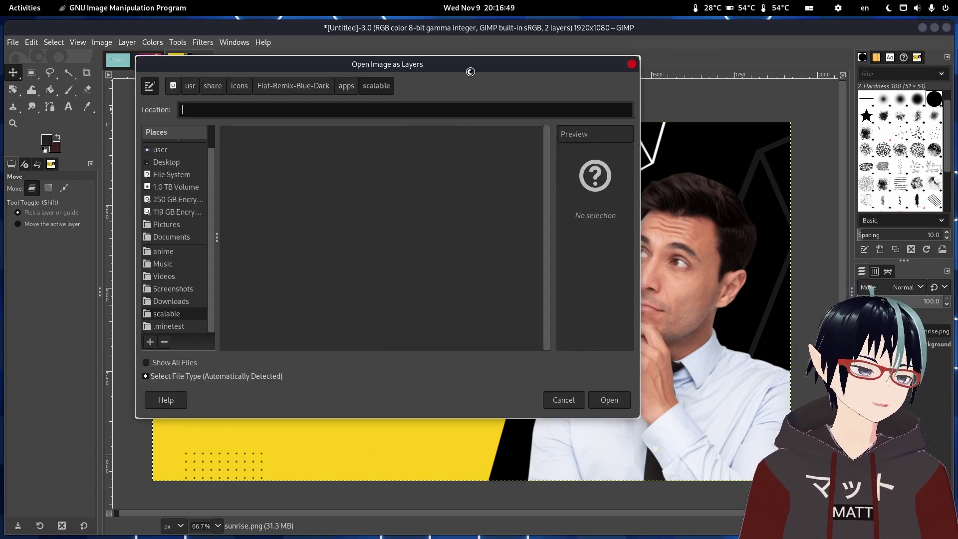
pyautogui.moveTo(469, 68); pyautogui.dragTo(505, 63)
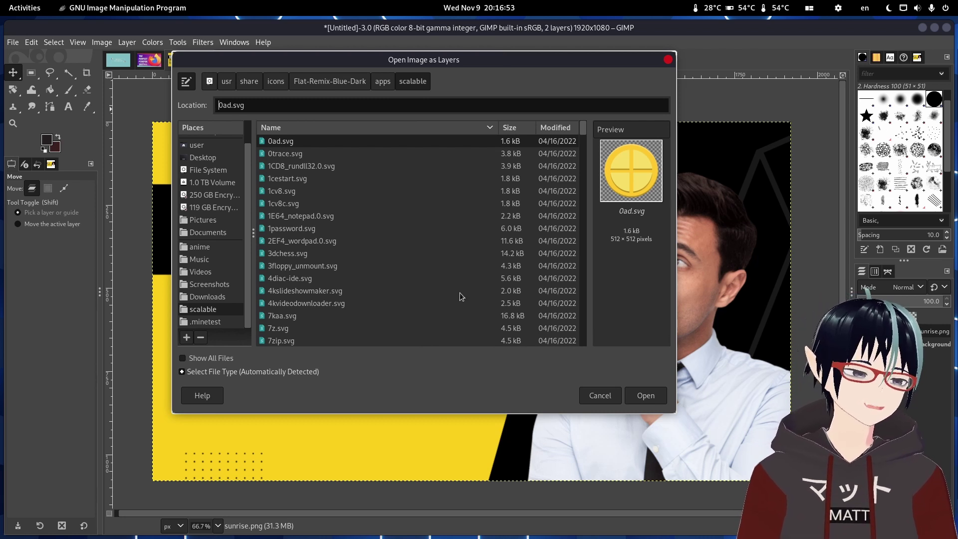
pyautogui.scroll(-1, 459, 296)
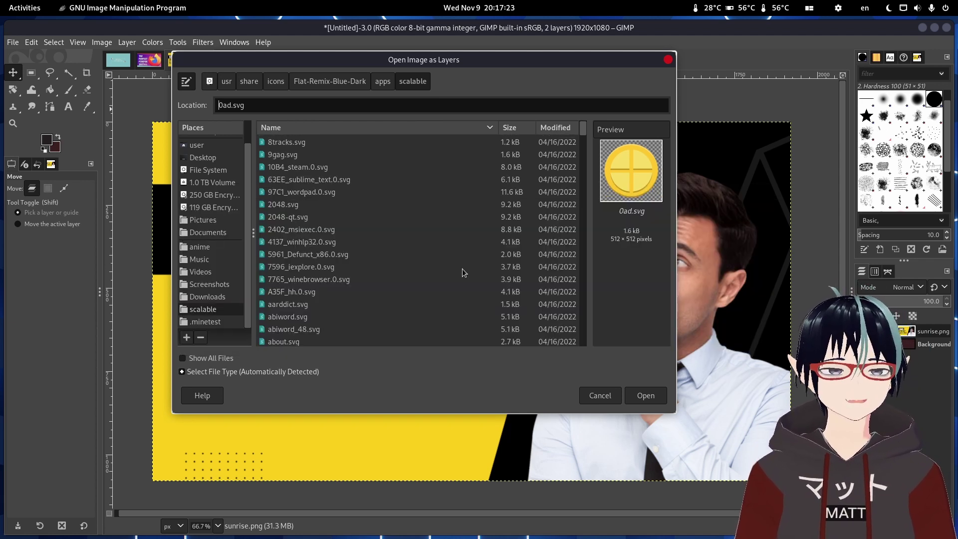
pyautogui.scroll(-3, 456, 262)
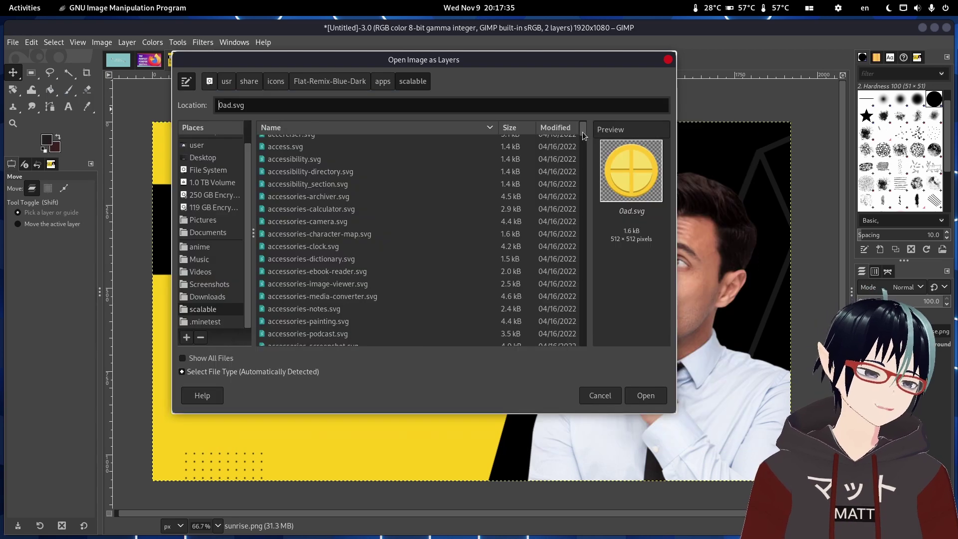
pyautogui.scroll(-10, 501, 234)
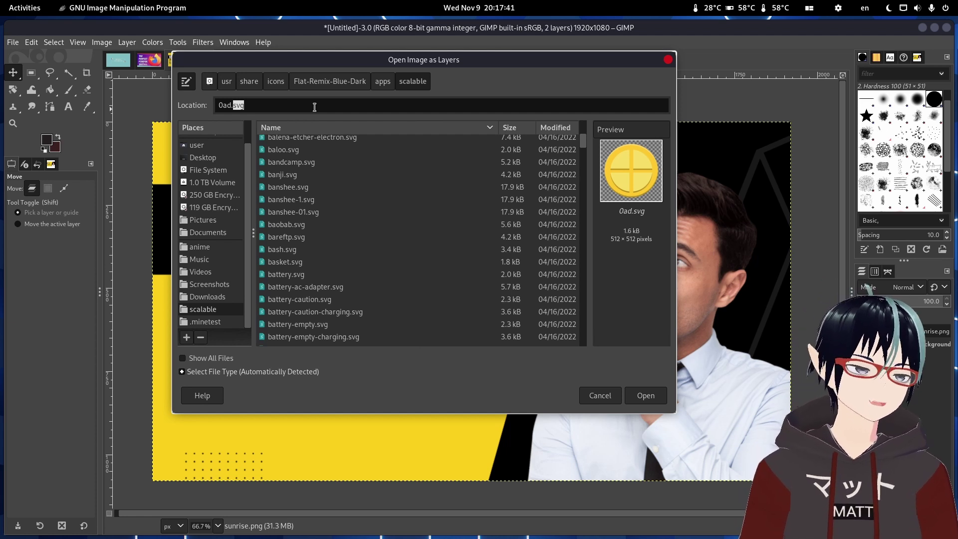
pyautogui.write('btop')
pyautogui.press('Return')
pyautogui.press('Return')
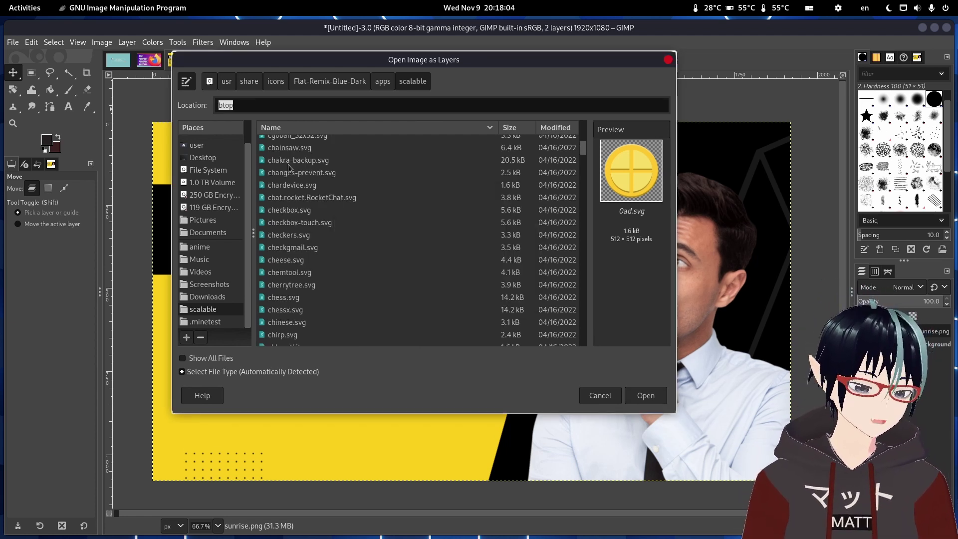
pyautogui.write('htop')
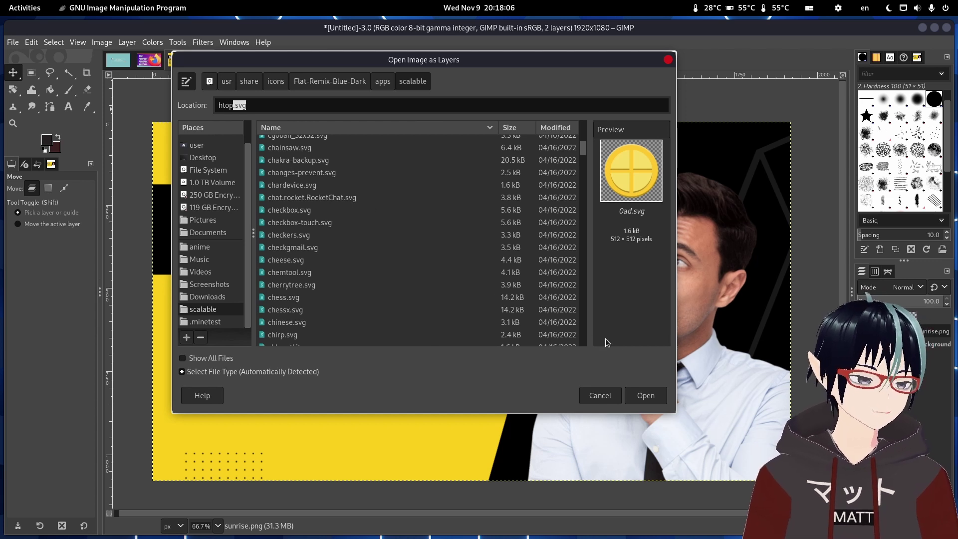
pyautogui.click(631, 398)
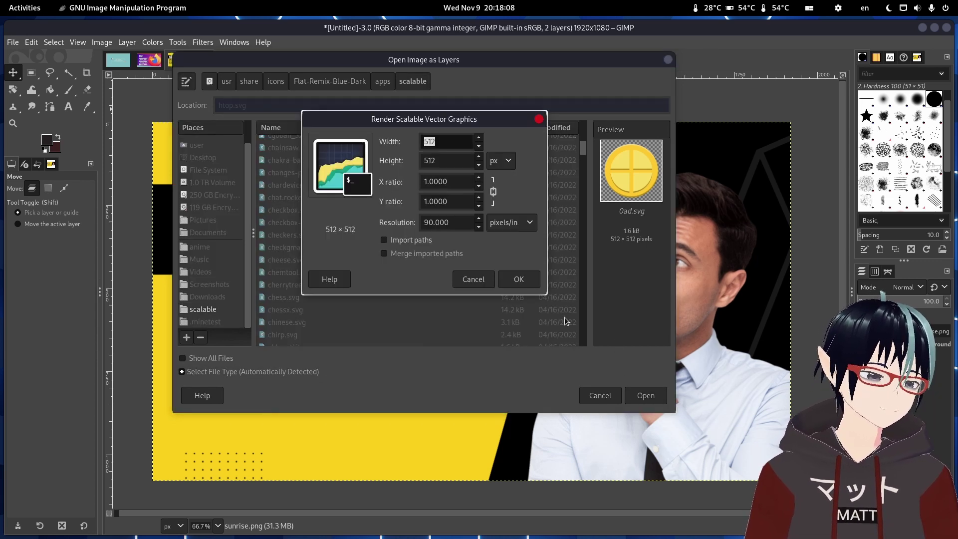
pyautogui.click(520, 280)
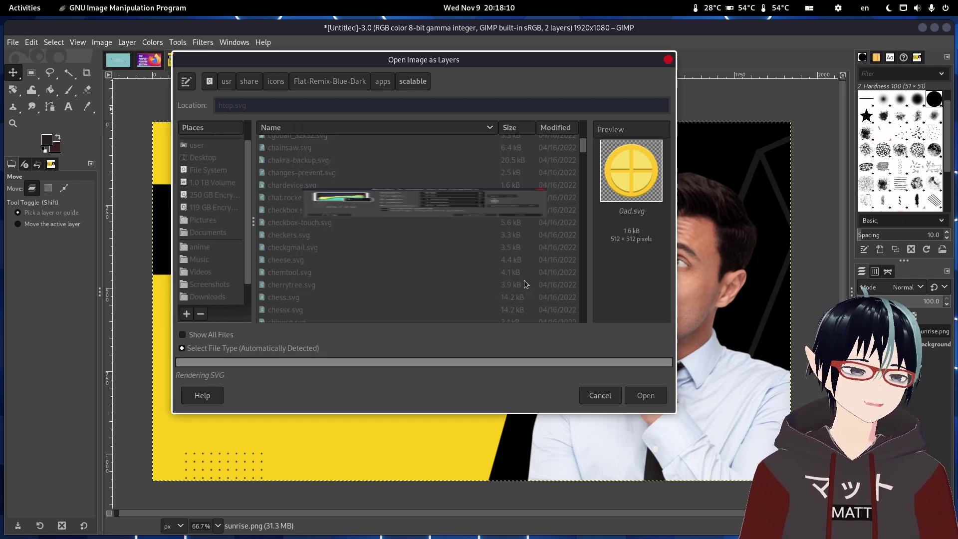
pyautogui.moveTo(510, 256)
pyautogui.mouseDown()
pyautogui.moveTo(697, 238)
pyautogui.moveTo(695, 268)
pyautogui.mouseUp()
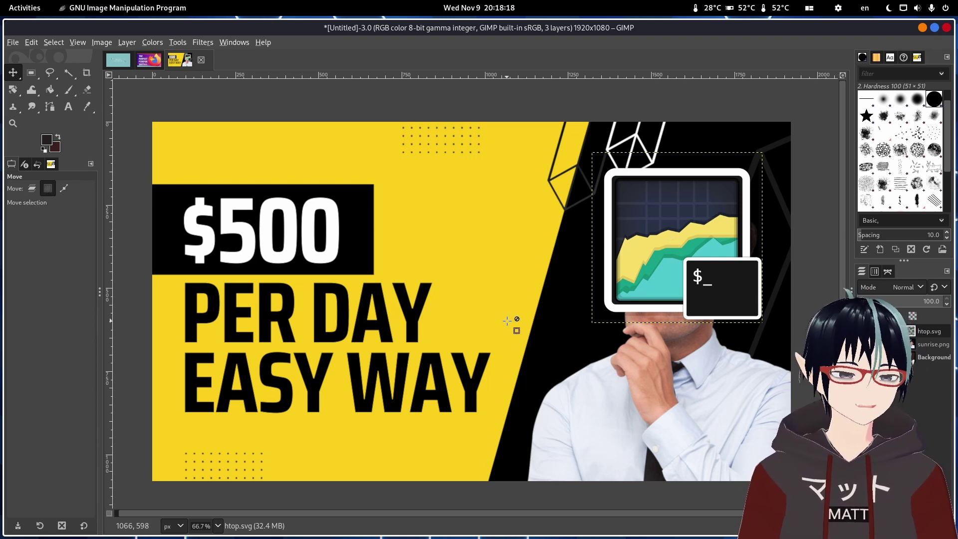
# Copy the htop.png meter-bars image from Firefox and paste it into the GIMP thumbnail.
pyautogui.hotkey('alt', 'Tab')
pyautogui.click(727, 31)
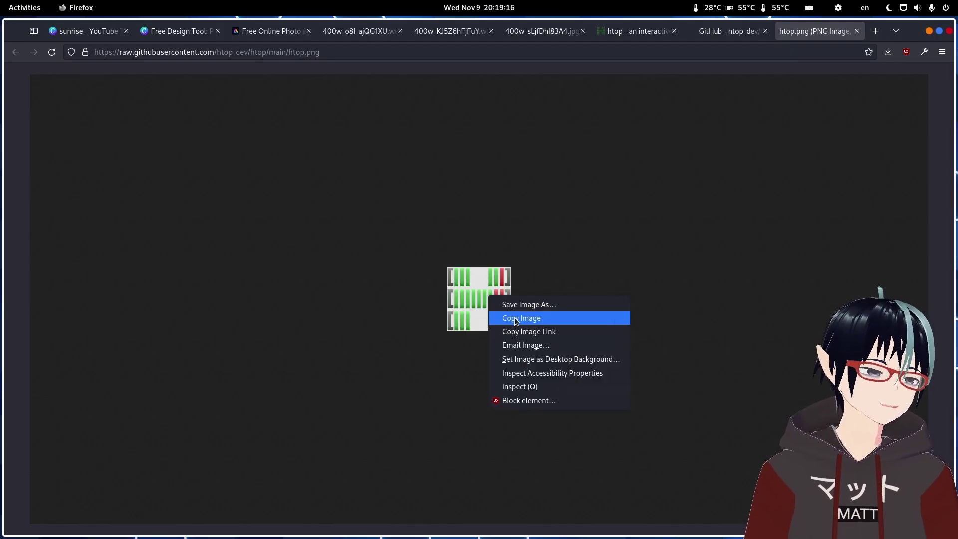
pyautogui.click(516, 317)
pyautogui.hotkey('alt', 'Tab')
pyautogui.hotkey('ctrl', 'v')
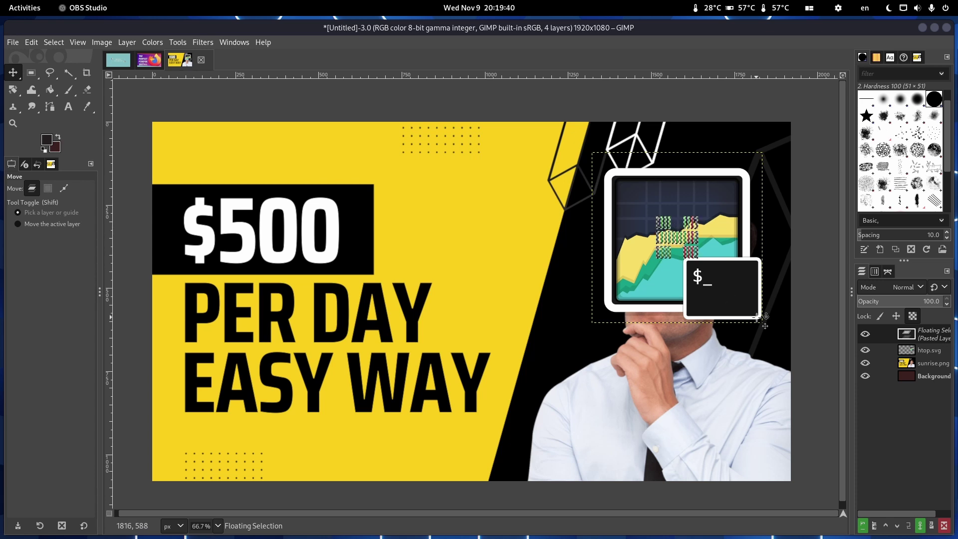
pyautogui.click(864, 525)
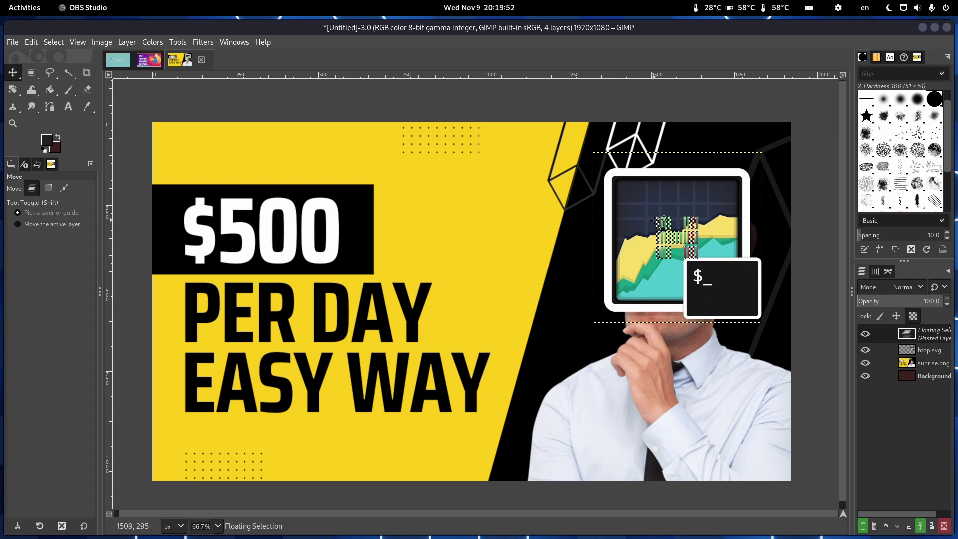
# Make the pasted bars a new layer, scale it to 512 px, and place it over the htop icon.
pyautogui.click(864, 525)
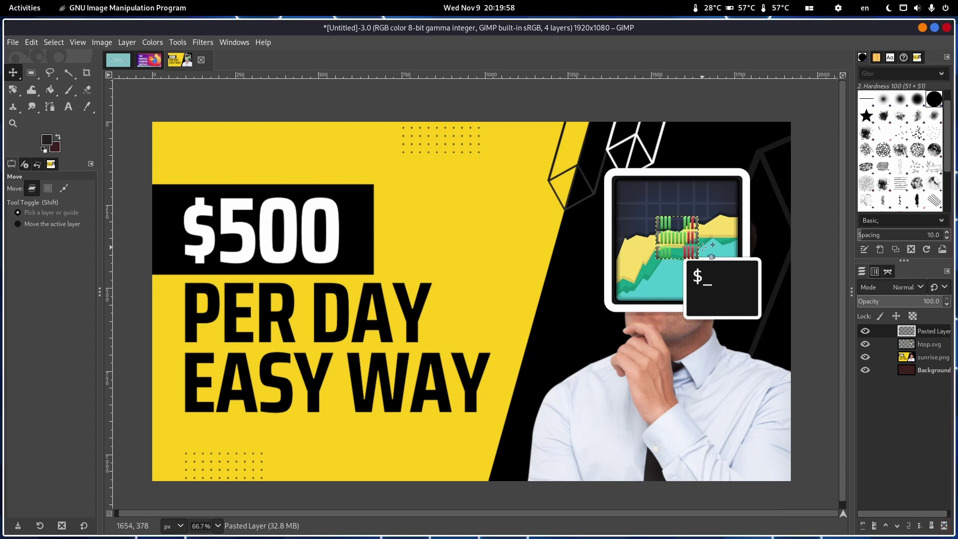
pyautogui.moveTo(662, 235); pyautogui.dragTo(519, 238)
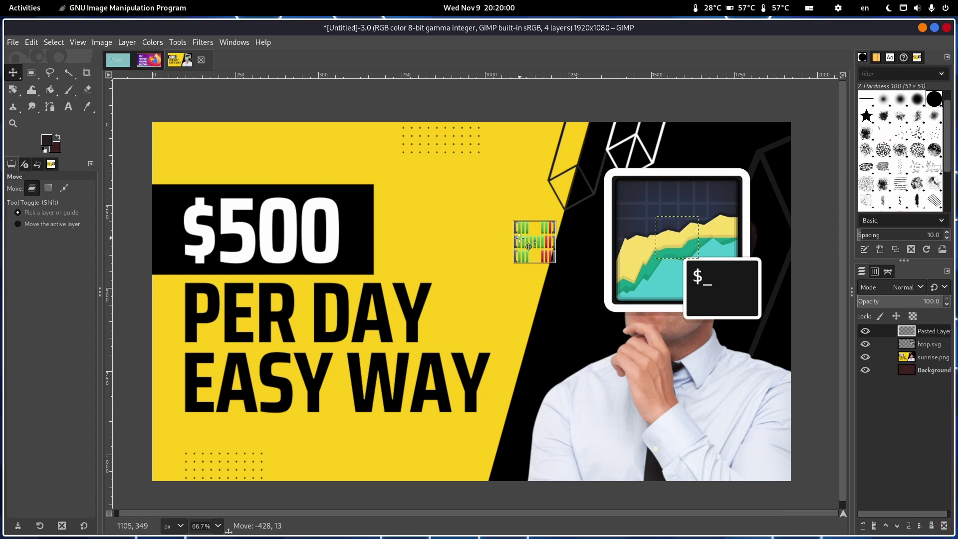
pyautogui.click(127, 41)
pyautogui.click(153, 231)
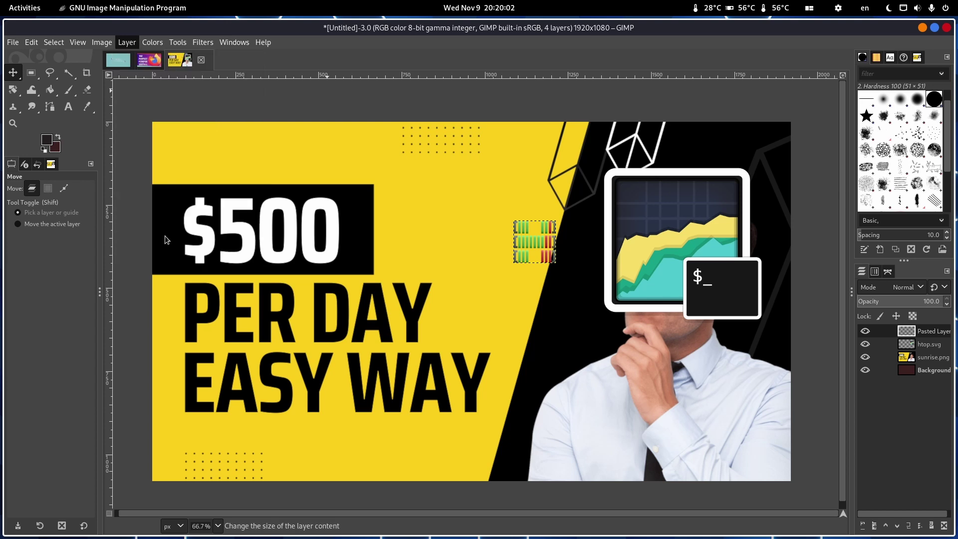
pyautogui.write('512')
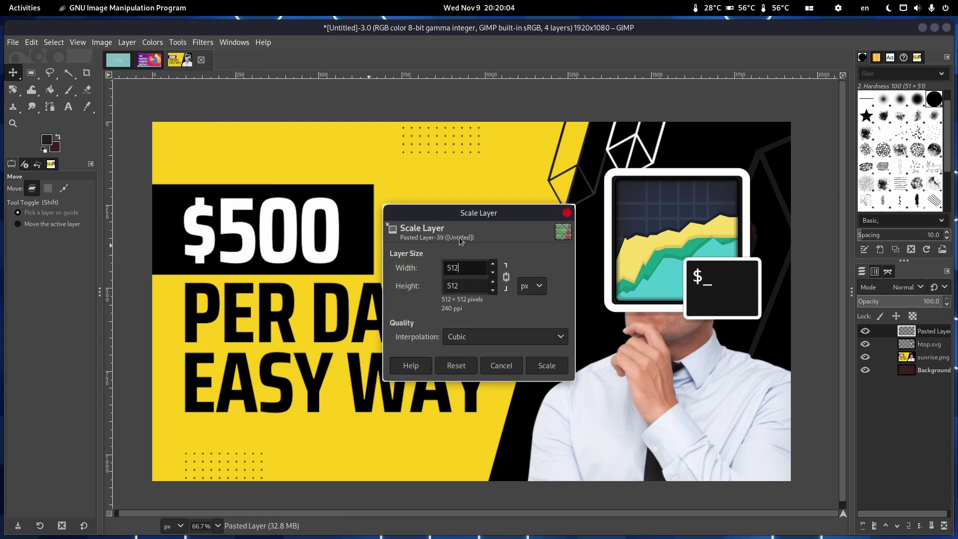
pyautogui.click(545, 367)
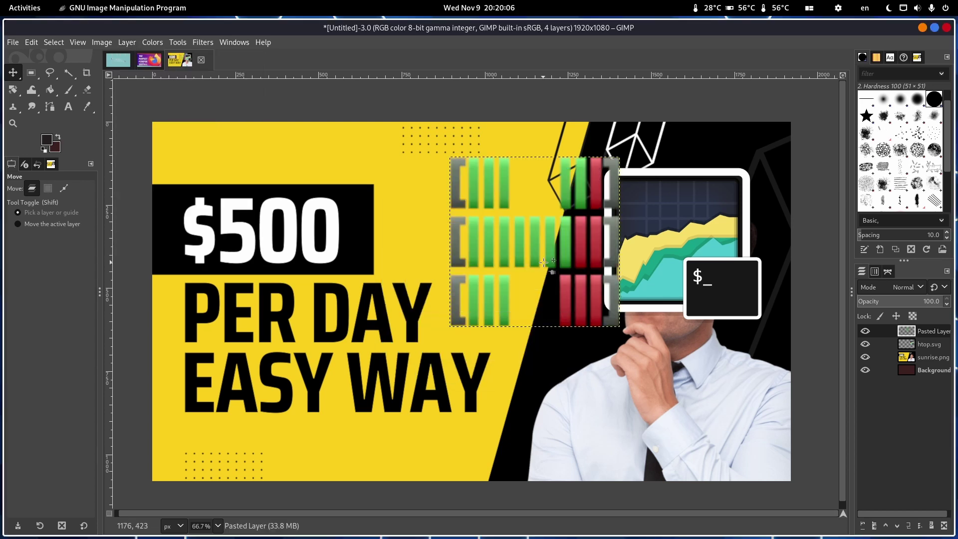
pyautogui.moveTo(560, 245); pyautogui.dragTo(718, 237)
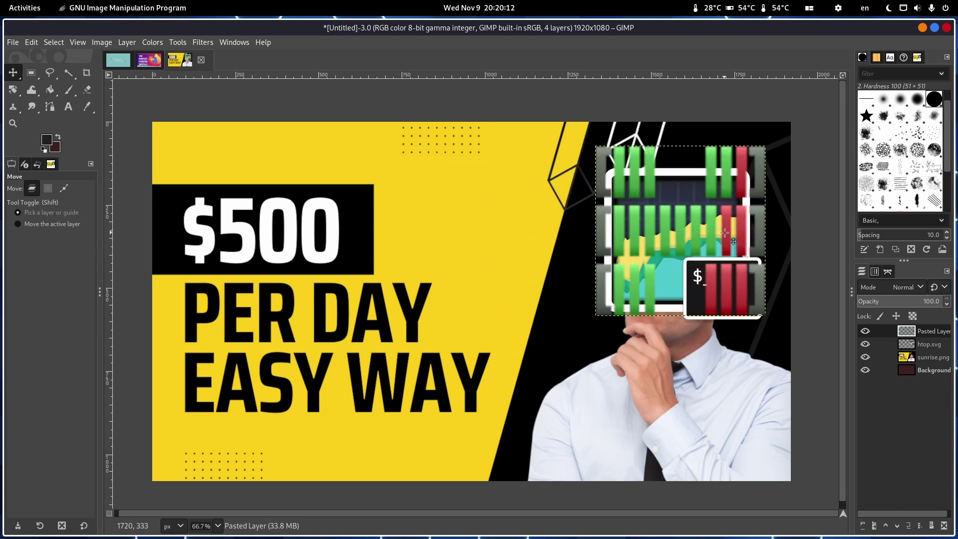
pyautogui.moveTo(727, 234); pyautogui.dragTo(629, 248)
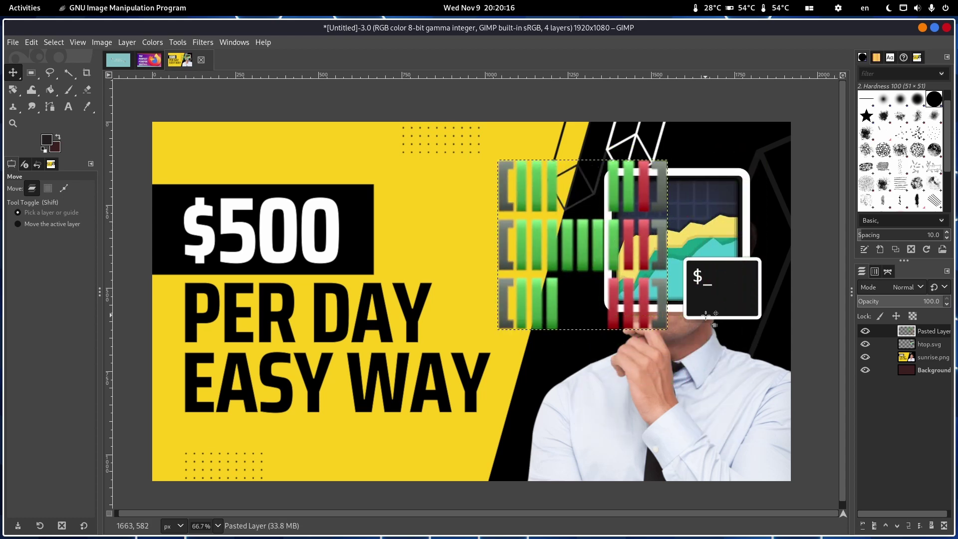
pyautogui.hotkey('ctrl', 'alt', 'o')
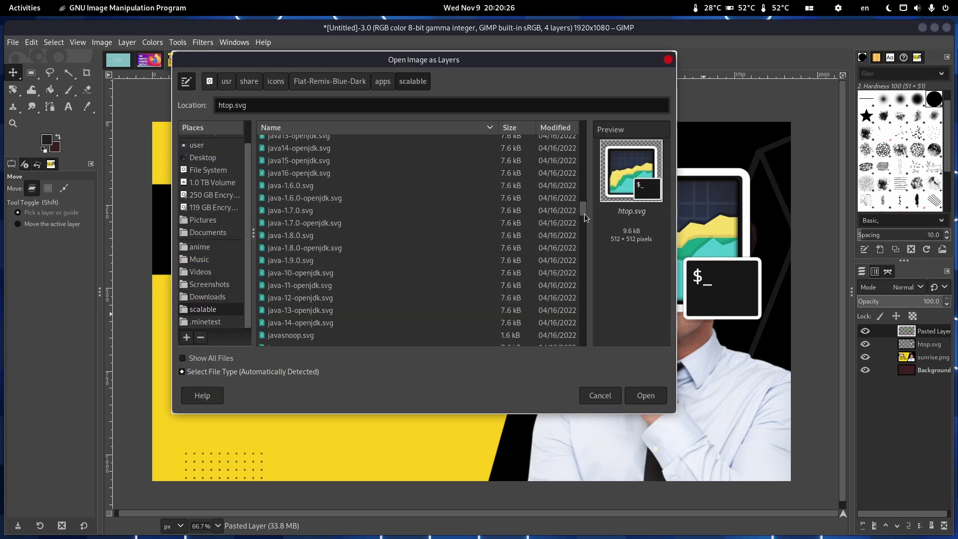
pyautogui.moveTo(583, 209); pyautogui.dragTo(586, 361)
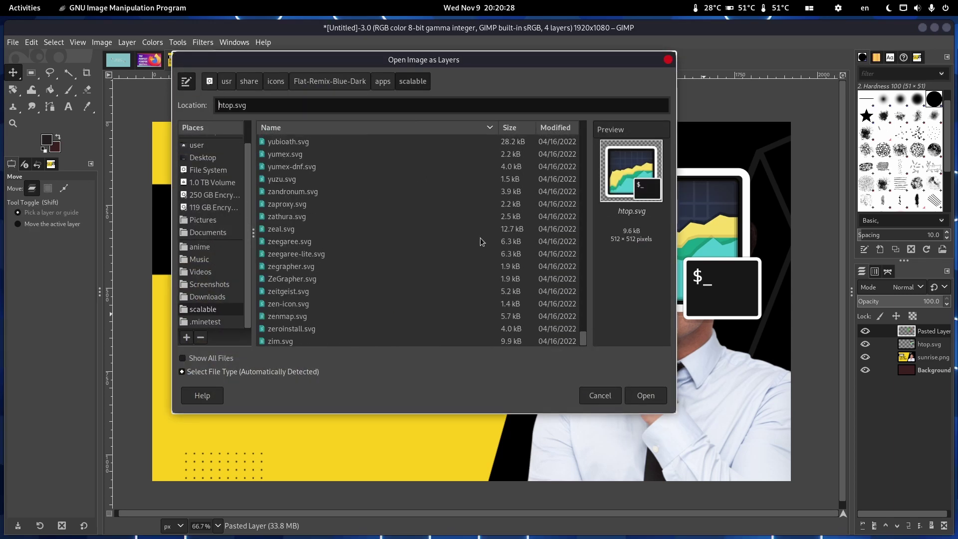
pyautogui.scroll(3, 479, 237)
pyautogui.scroll(3, 478, 236)
pyautogui.scroll(3, 479, 235)
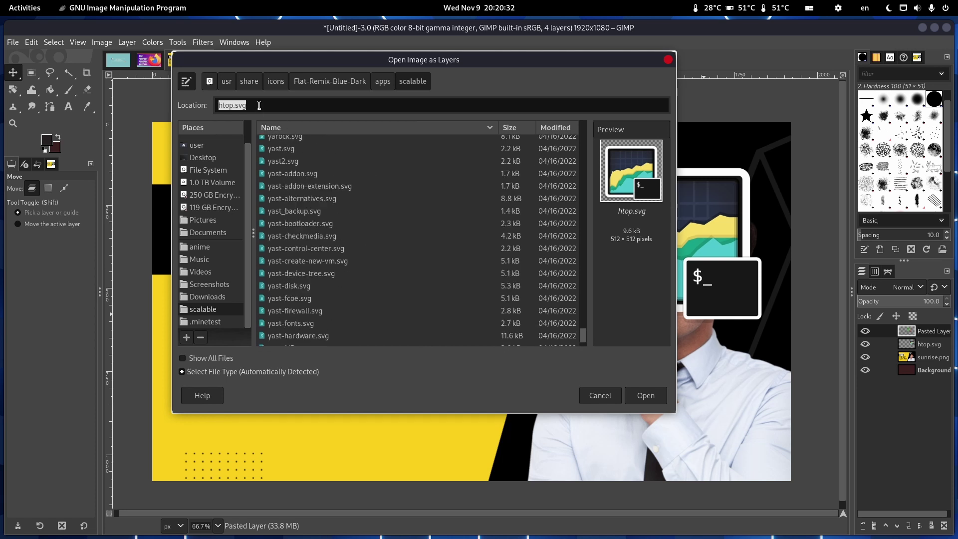
pyautogui.write('trashindicator')
# Open trashindicator.svg as a layer, rendered at 512 px width.
pyautogui.press('Tab')
pyautogui.click(662, 393)
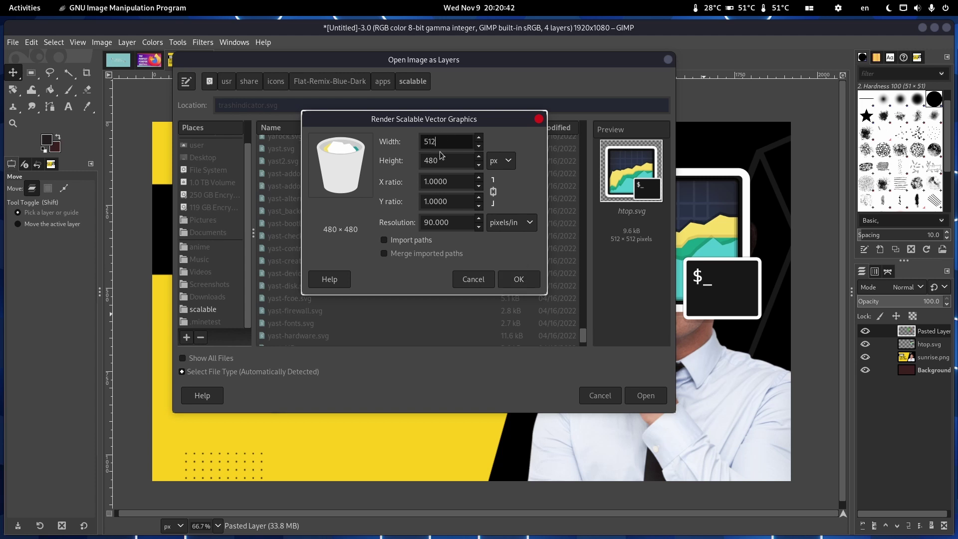
pyautogui.press('Tab')
pyautogui.write('512')
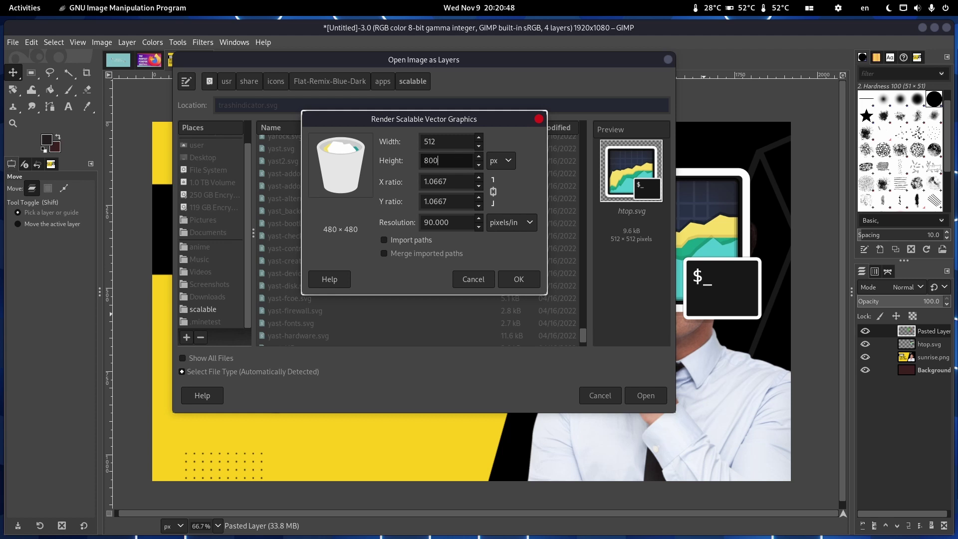
pyautogui.click(509, 283)
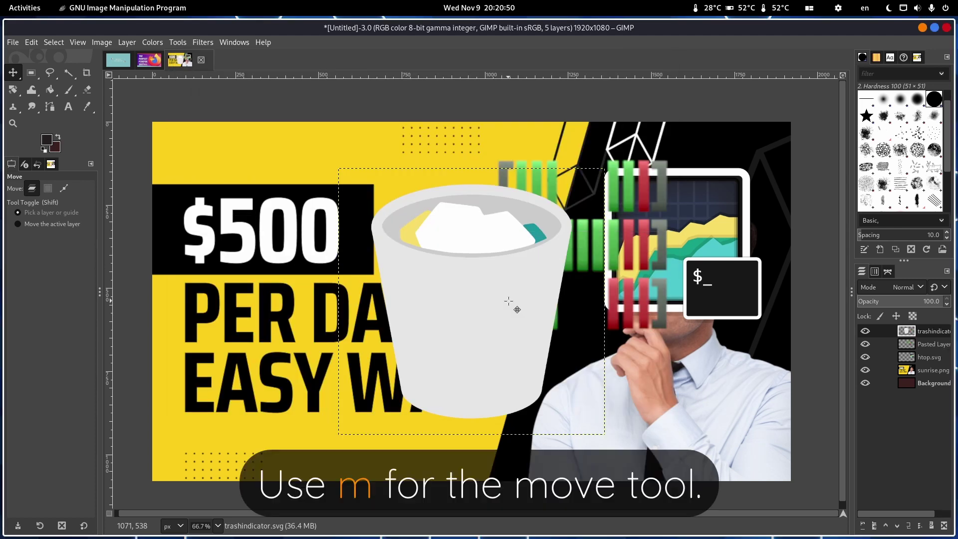
# Move the trash bin lower right, raise Pasted Layer above trashindicator, and overlap the bars onto the bin.
pyautogui.moveTo(507, 301)
pyautogui.mouseDown()
pyautogui.moveTo(680, 377)
pyautogui.moveTo(723, 455)
pyautogui.mouseUp()
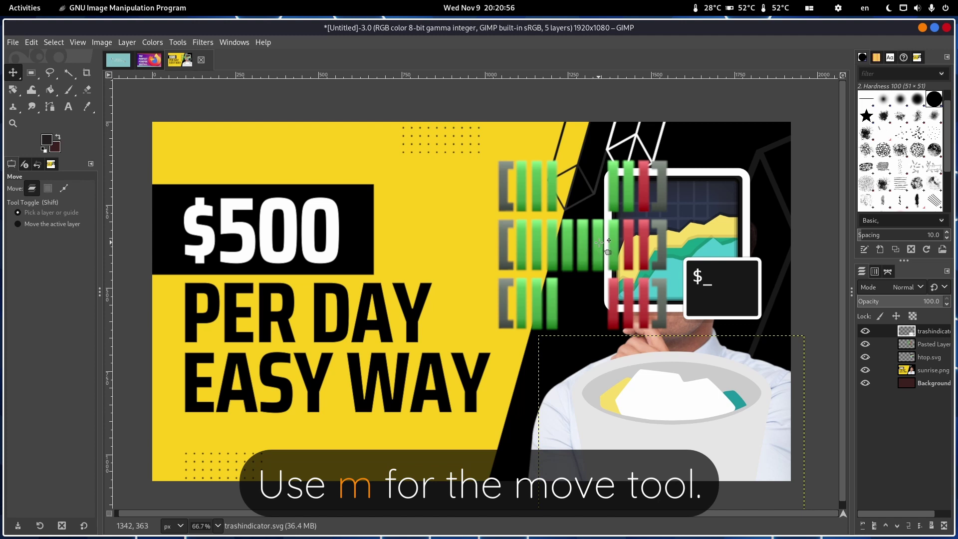
pyautogui.moveTo(604, 244); pyautogui.dragTo(703, 304)
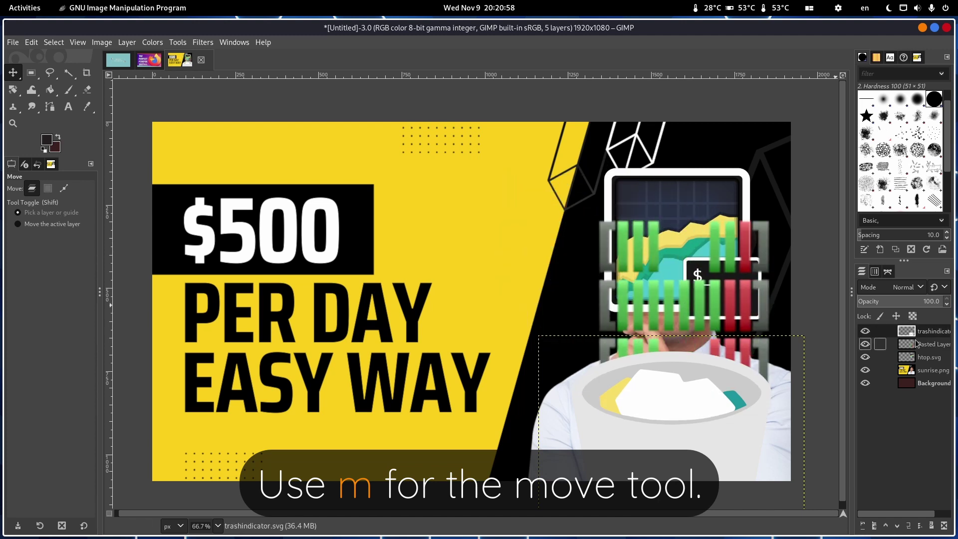
pyautogui.moveTo(916, 344); pyautogui.dragTo(902, 332)
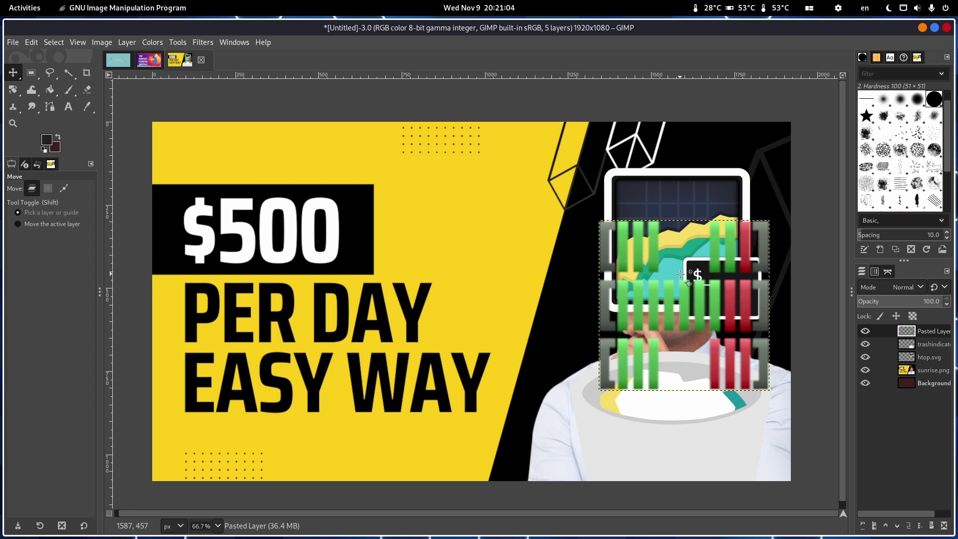
pyautogui.moveTo(689, 305)
pyautogui.mouseDown()
pyautogui.moveTo(682, 341)
pyautogui.moveTo(693, 295)
pyautogui.mouseUp()
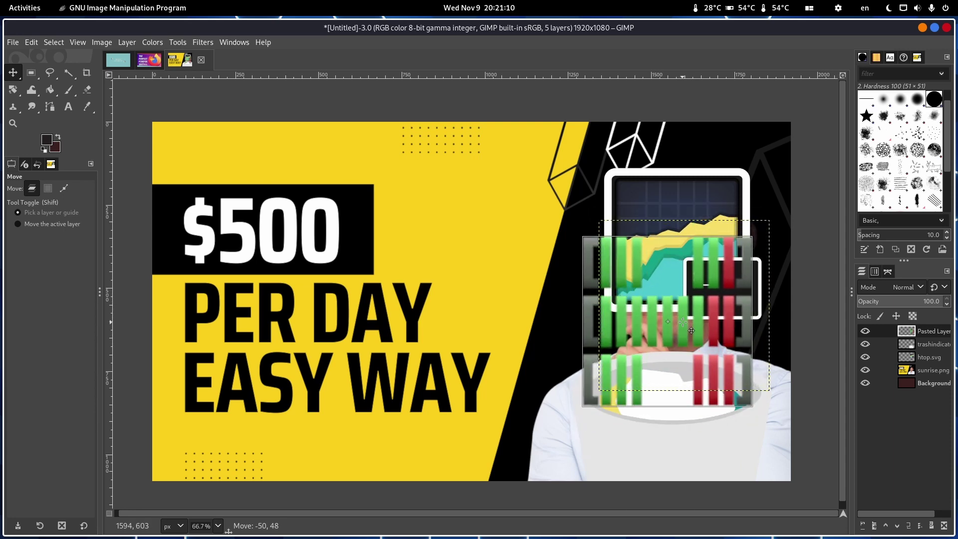
pyautogui.moveTo(694, 293); pyautogui.dragTo(682, 314)
pyautogui.press('shift')
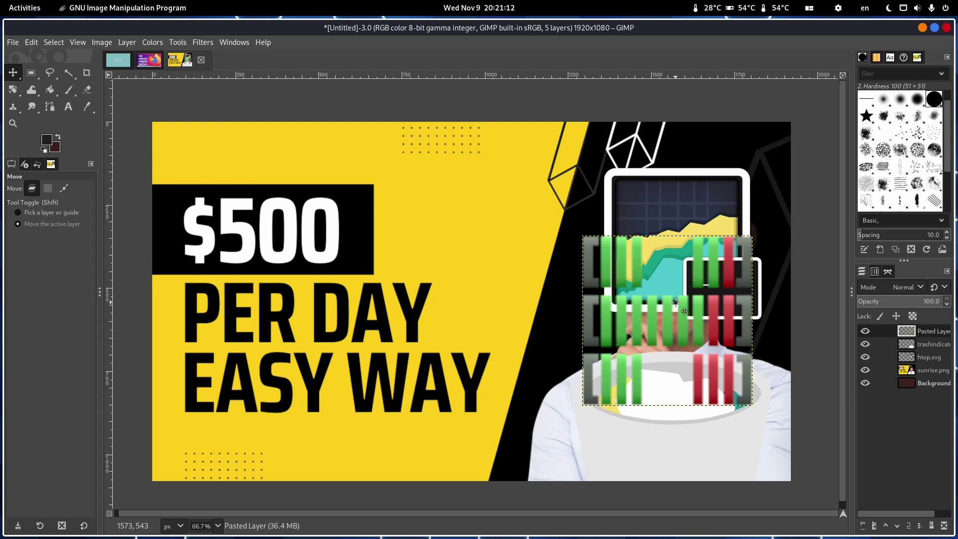
# Rotate the bars layer diagonally by about -43°.
pyautogui.hotkey('shift', 'r')
pyautogui.click(682, 307)
pyautogui.moveTo(773, 126); pyautogui.dragTo(786, 128)
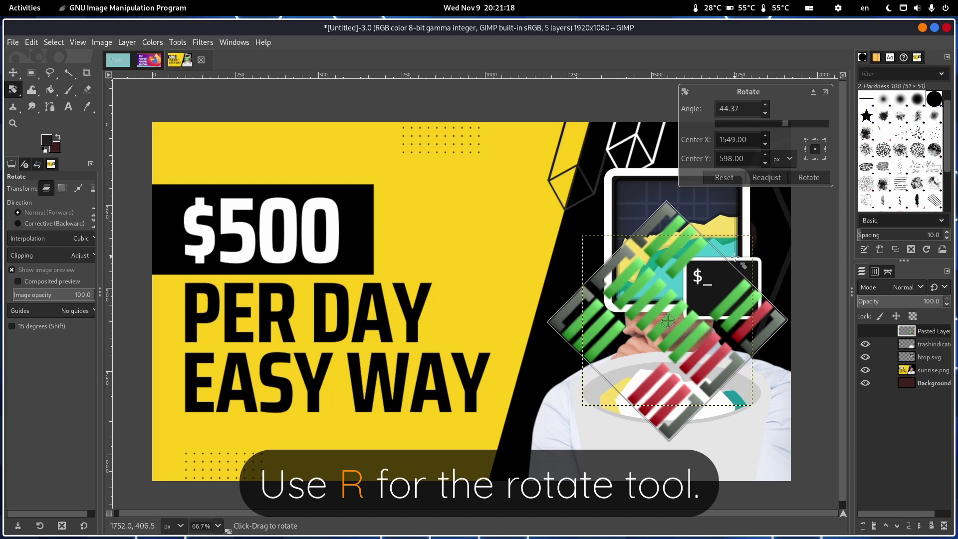
pyautogui.moveTo(788, 127); pyautogui.dragTo(759, 124)
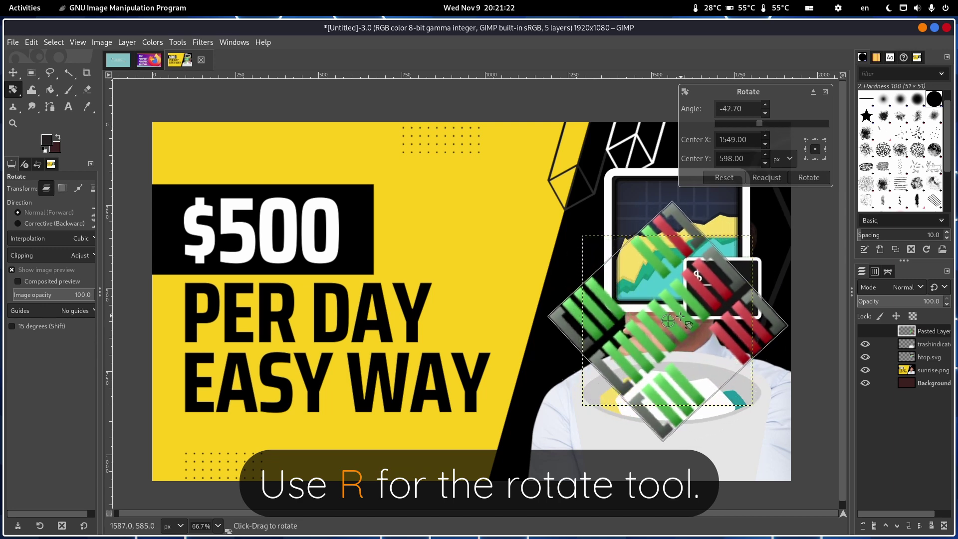
pyautogui.click(809, 178)
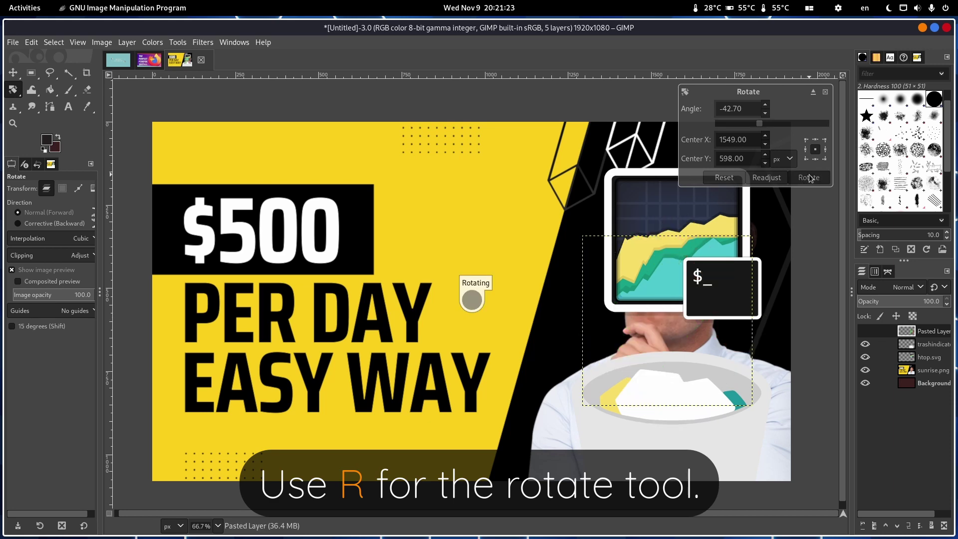
# Lower the tilted bars further down into the trash bin.
pyautogui.click(671, 324)
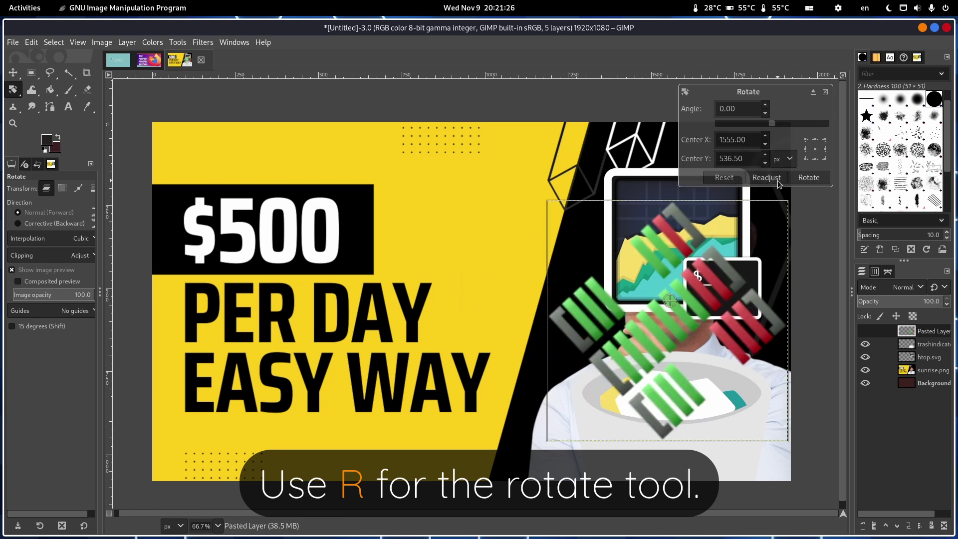
pyautogui.click(824, 92)
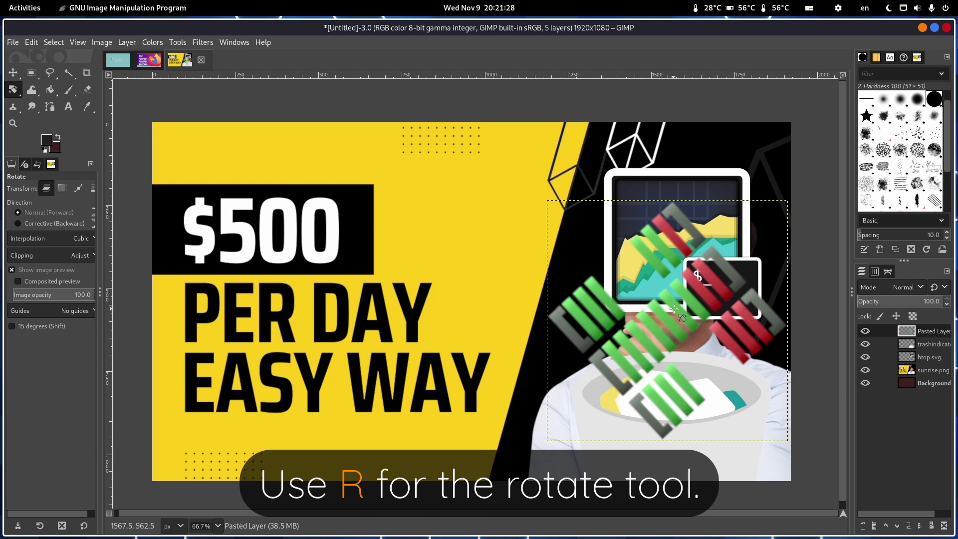
pyautogui.press('m')
pyautogui.moveTo(676, 326)
pyautogui.mouseDown()
pyautogui.moveTo(677, 374)
pyautogui.moveTo(680, 365)
pyautogui.mouseUp()
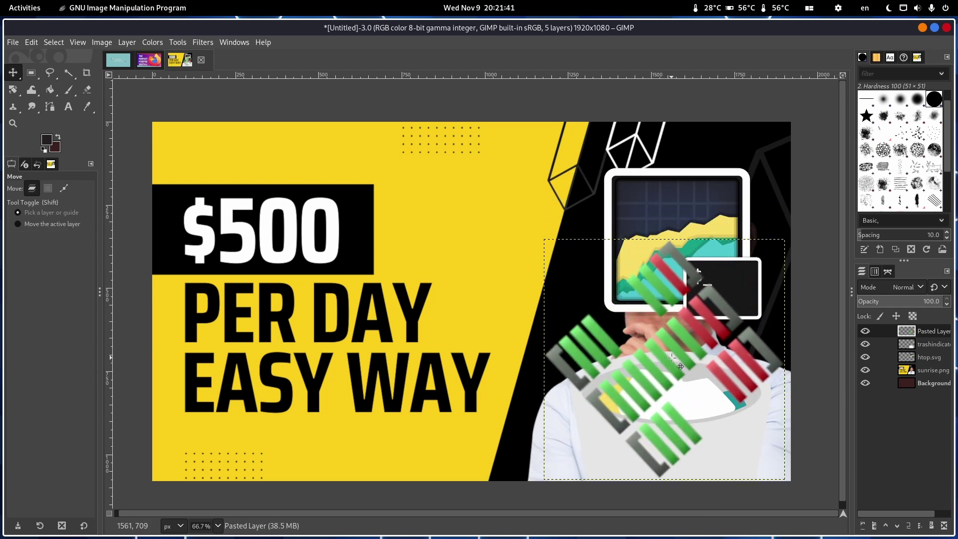
# Hide sunrise.png, delete the htop.svg layer, and select Pasted Layer with the Eraser active.
pyautogui.click(865, 370)
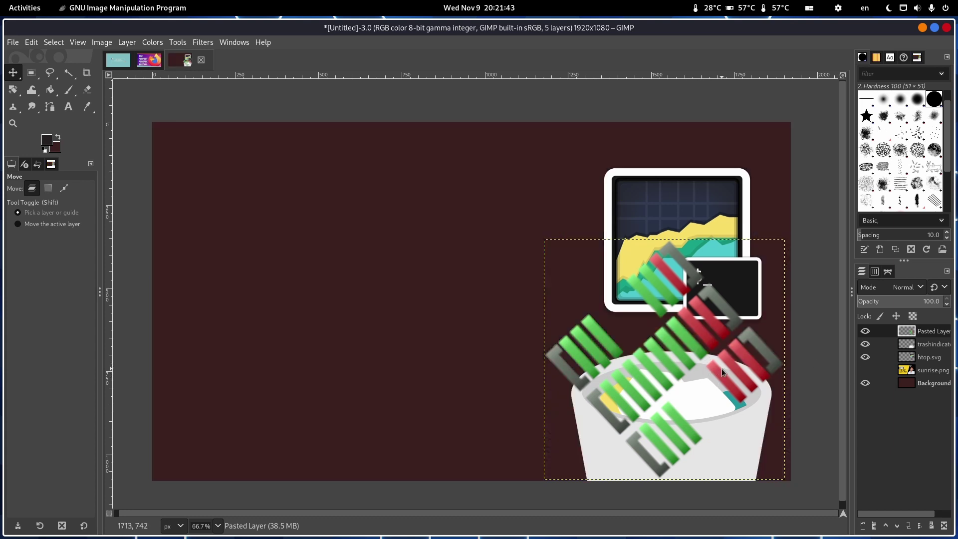
pyautogui.click(924, 356)
pyautogui.click(937, 527)
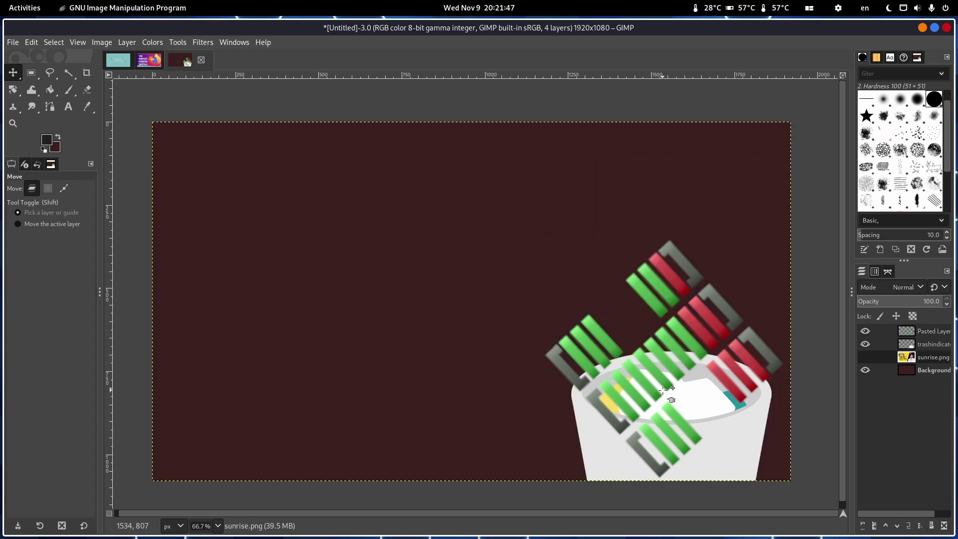
pyautogui.keyDown('ctrl'); pyautogui.scroll(-2, 646, 381); pyautogui.keyUp('ctrl')
pyautogui.keyDown('ctrl'); pyautogui.scroll(2, 554, 391); pyautogui.keyUp('ctrl')
pyautogui.keyDown('ctrl'); pyautogui.scroll(1, 553, 391); pyautogui.keyUp('ctrl')
pyautogui.keyDown('ctrl'); pyautogui.scroll(1, 551, 390); pyautogui.keyUp('ctrl')
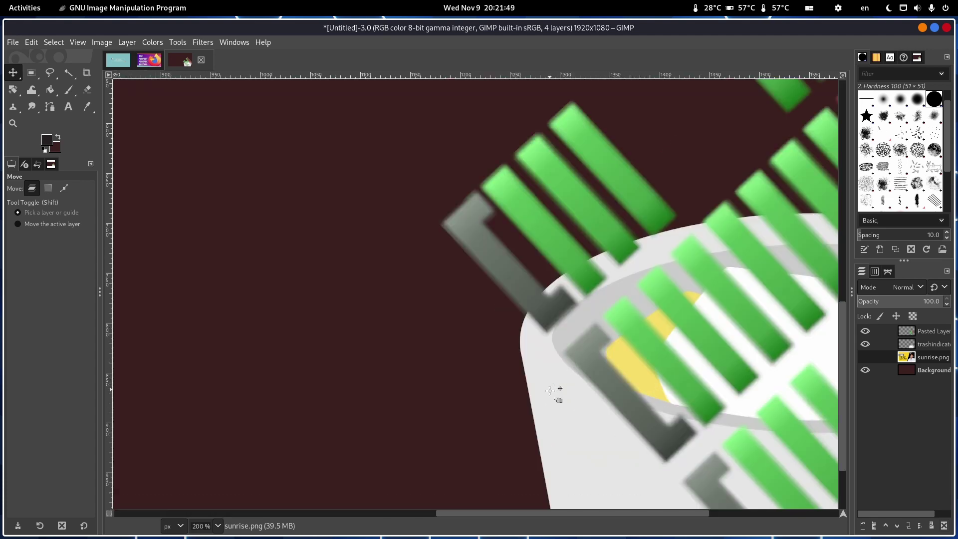
pyautogui.keyDown('ctrl'); pyautogui.scroll(-4, 550, 387); pyautogui.keyUp('ctrl')
pyautogui.keyDown('ctrl'); pyautogui.scroll(2, 577, 403); pyautogui.keyUp('ctrl')
pyautogui.keyDown('ctrl'); pyautogui.scroll(1, 577, 403); pyautogui.keyUp('ctrl')
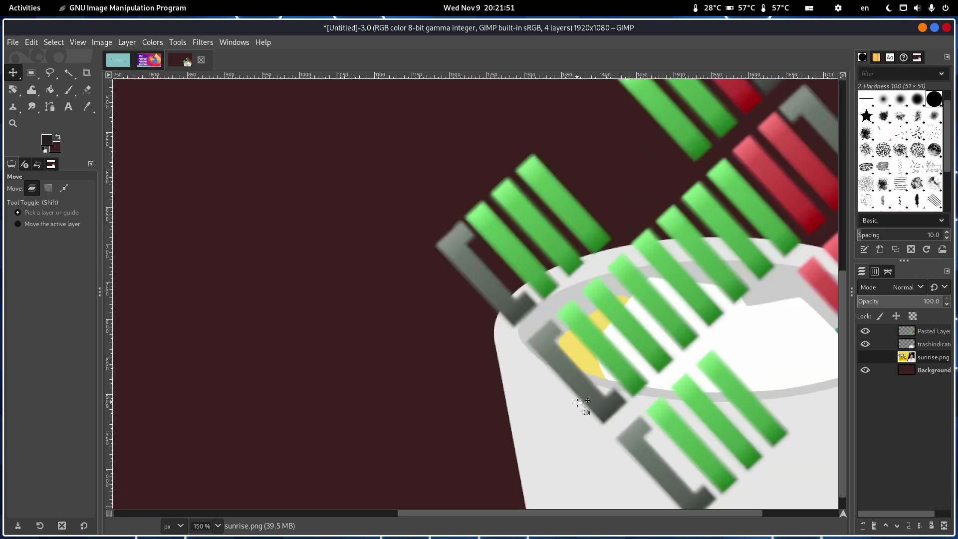
pyautogui.keyDown('ctrl'); pyautogui.scroll(-2, 598, 417); pyautogui.keyUp('ctrl')
pyautogui.keyDown('ctrl'); pyautogui.scroll(2, 739, 460); pyautogui.keyUp('ctrl')
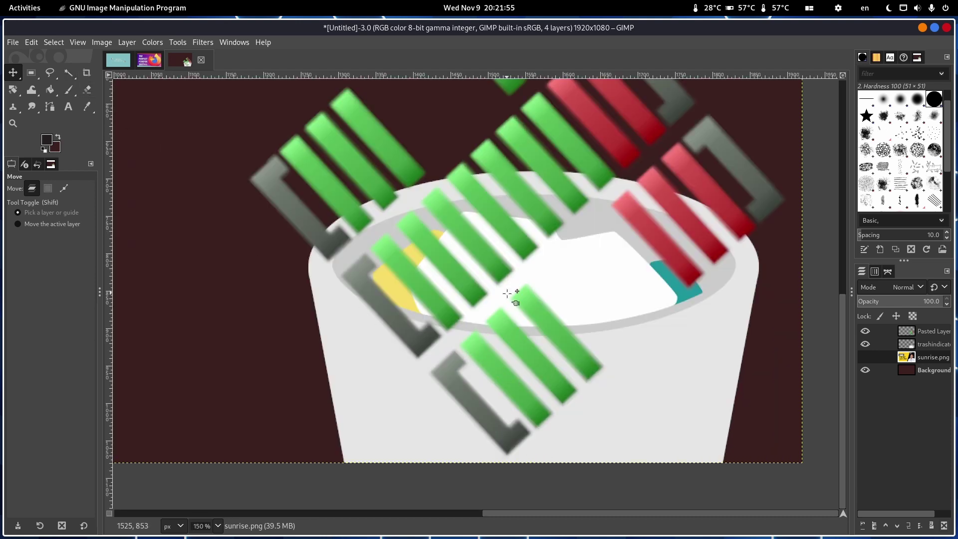
pyautogui.hotkey('shift', 'e')
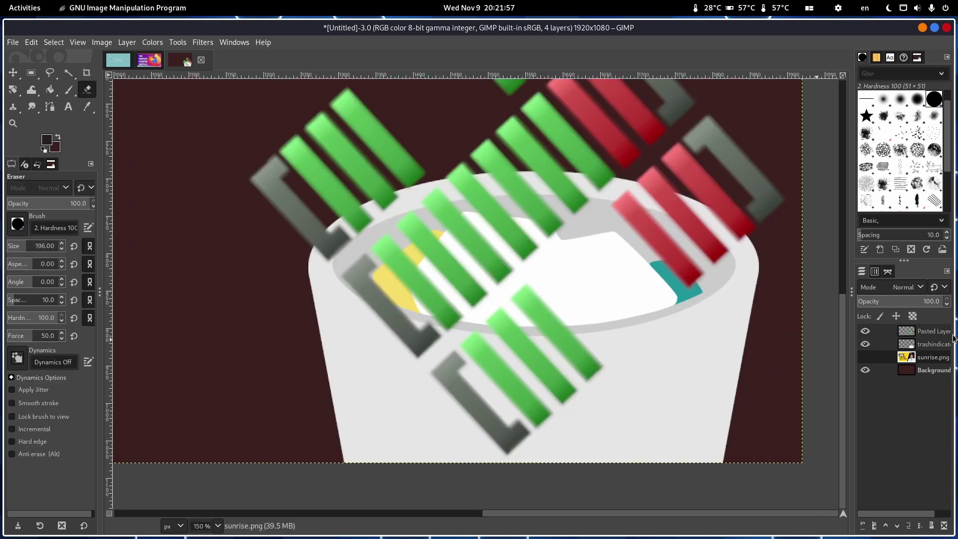
pyautogui.click(935, 331)
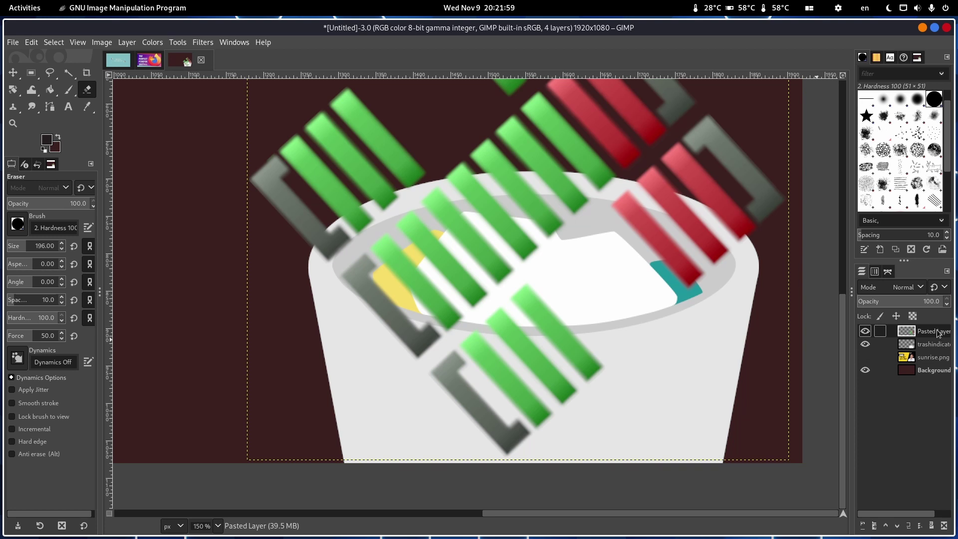
pyautogui.keyDown('ctrl'); pyautogui.scroll(-4, 621, 329); pyautogui.keyUp('ctrl')
pyautogui.keyDown('ctrl'); pyautogui.scroll(2, 624, 276); pyautogui.keyUp('ctrl')
pyautogui.keyDown('ctrl'); pyautogui.scroll(1, 620, 270); pyautogui.keyUp('ctrl')
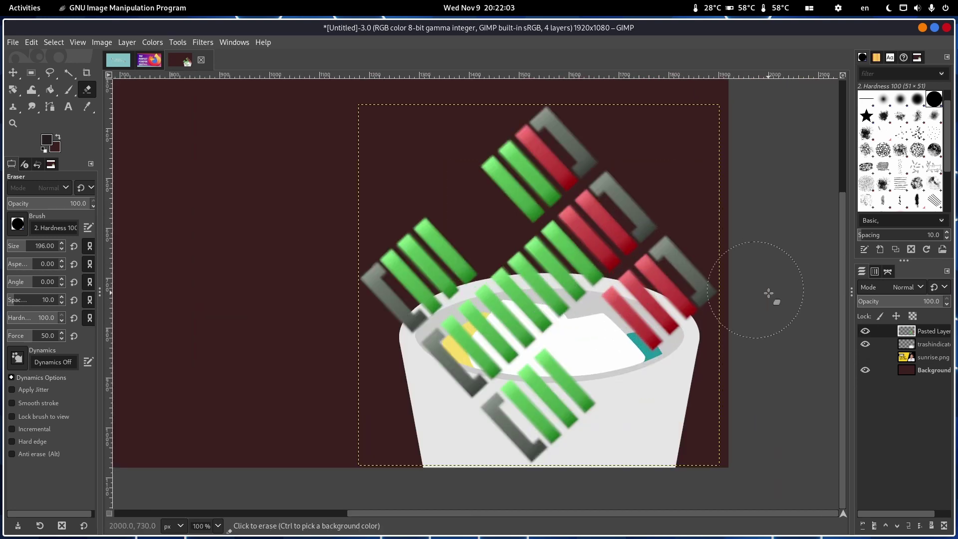
# Duplicate Pasted Layer and switch off visibility of the second copy.
pyautogui.rightClick(930, 334)
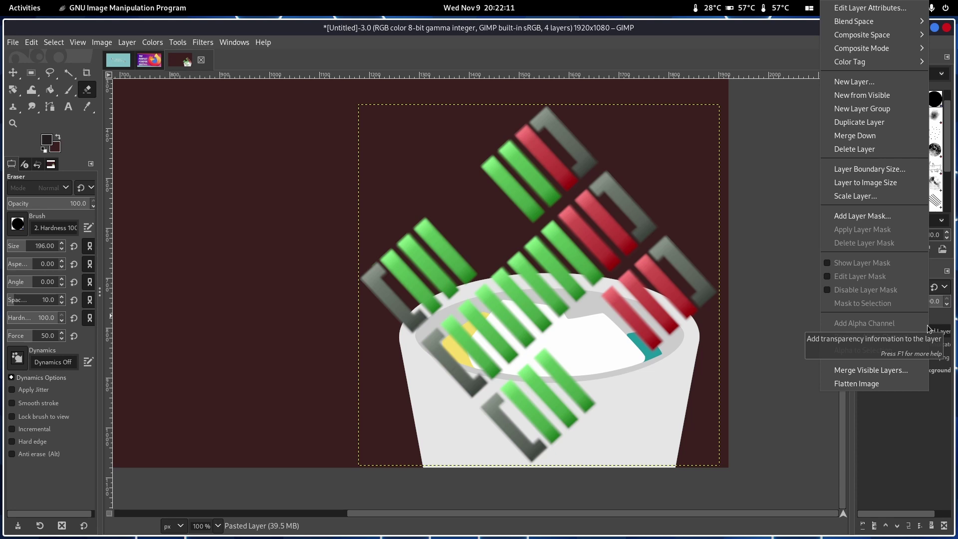
pyautogui.click(848, 122)
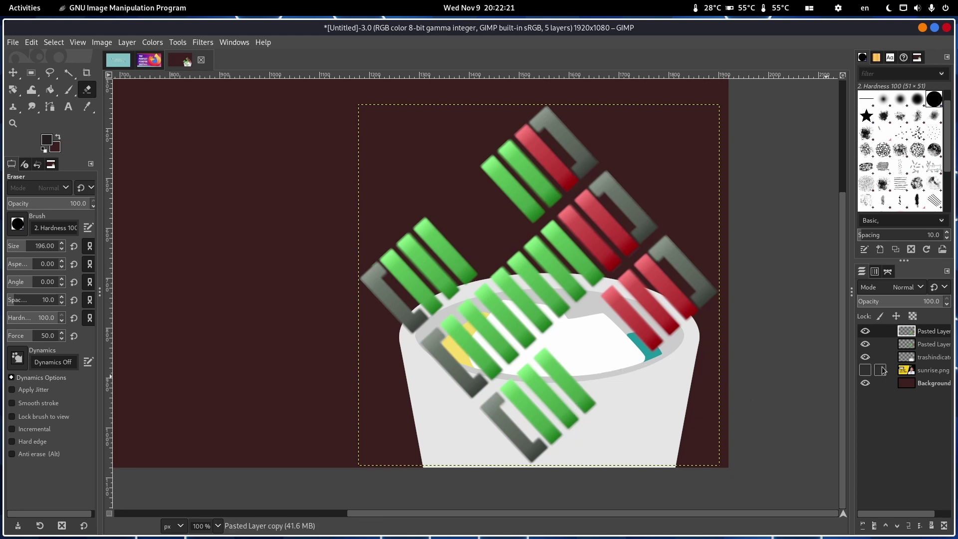
pyautogui.rightClick(902, 338)
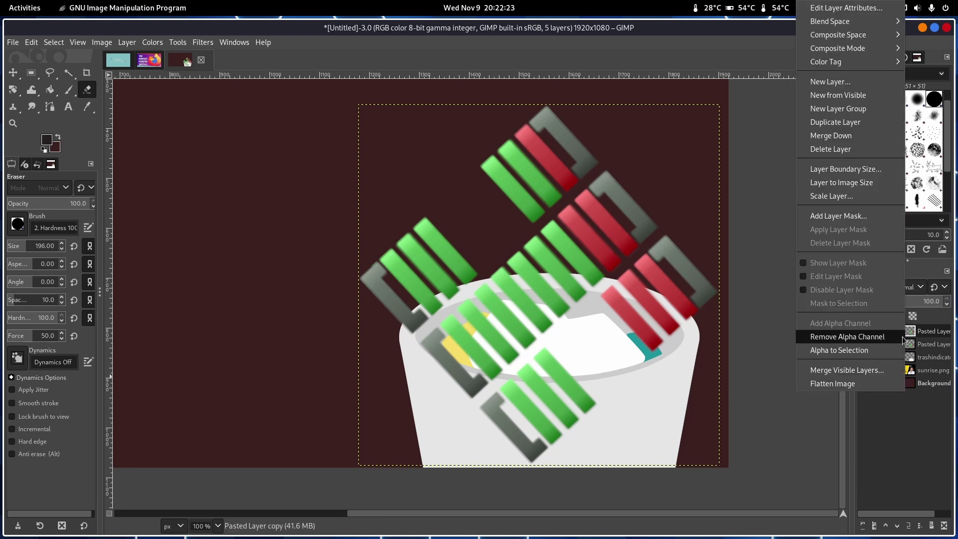
pyautogui.click(912, 333)
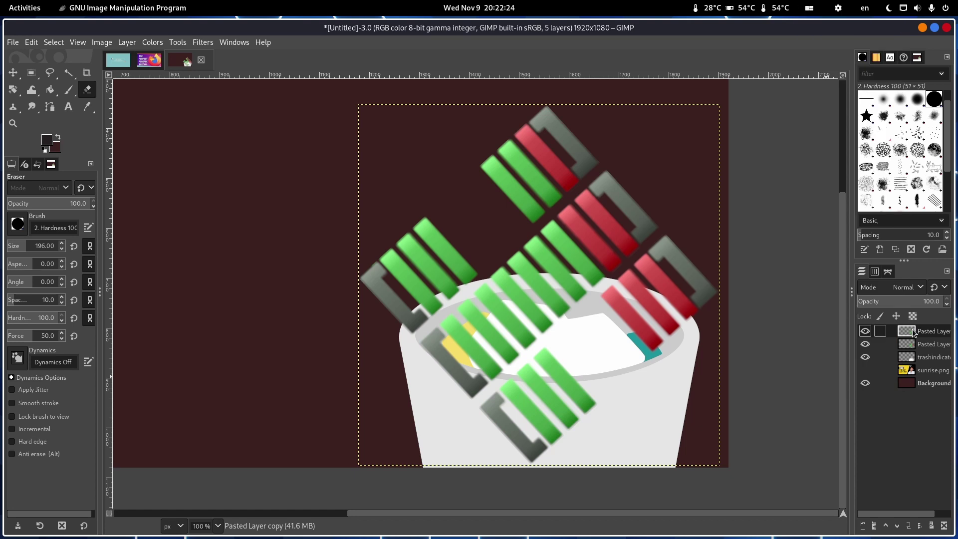
pyautogui.click(865, 343)
pyautogui.click(865, 344)
pyautogui.click(864, 345)
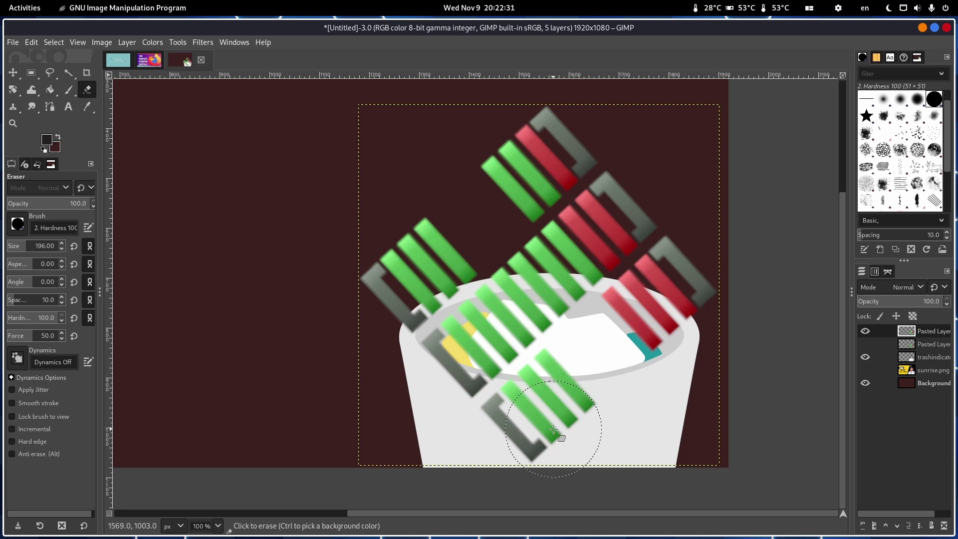
pyautogui.keyDown('ctrl'); pyautogui.scroll(1, 563, 429); pyautogui.keyUp('ctrl')
pyautogui.keyDown('ctrl'); pyautogui.scroll(1, 563, 429); pyautogui.keyUp('ctrl')
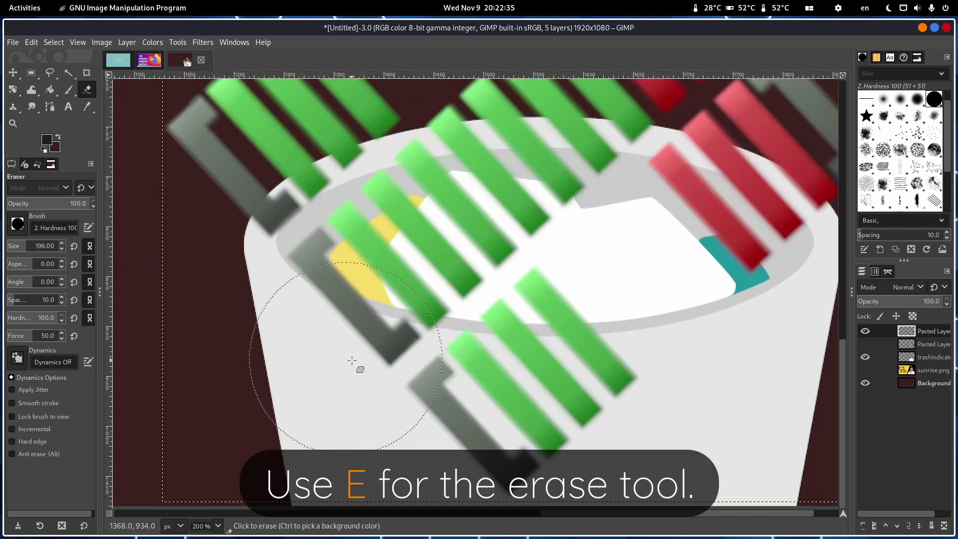
# Erase the green and grey bars from the trash can's lower half, undoing stray strokes.
pyautogui.click(577, 420)
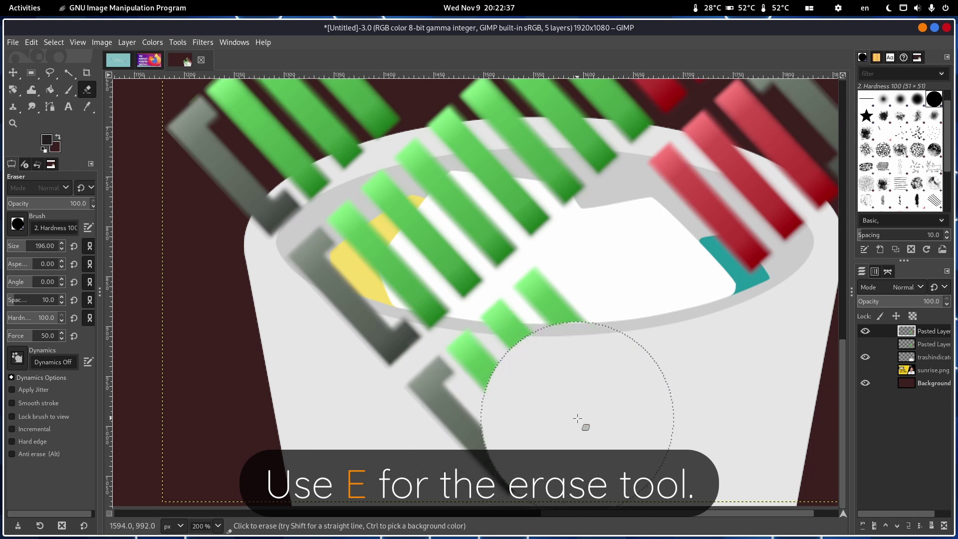
pyautogui.moveTo(527, 436); pyautogui.dragTo(516, 421)
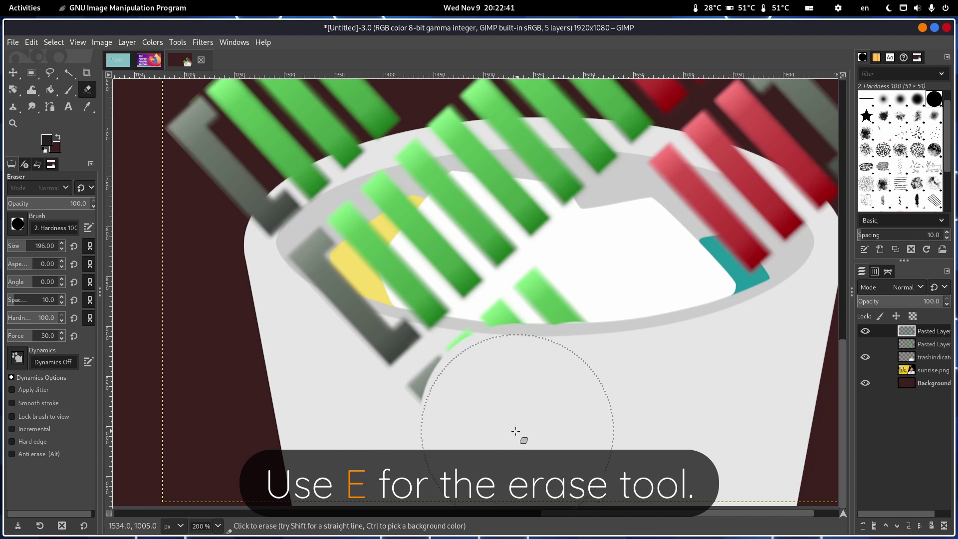
pyautogui.moveTo(514, 430); pyautogui.dragTo(494, 408)
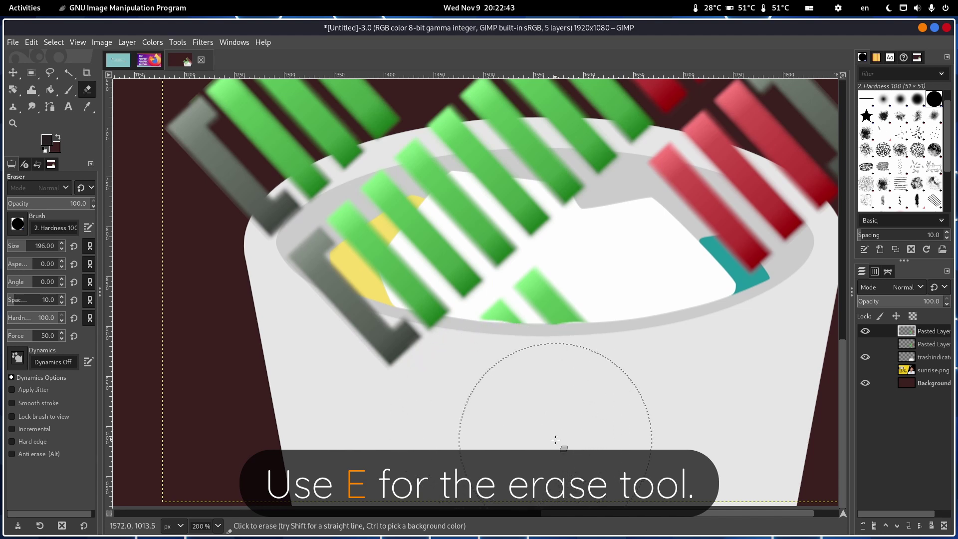
pyautogui.hotkey('ctrl', 'z')
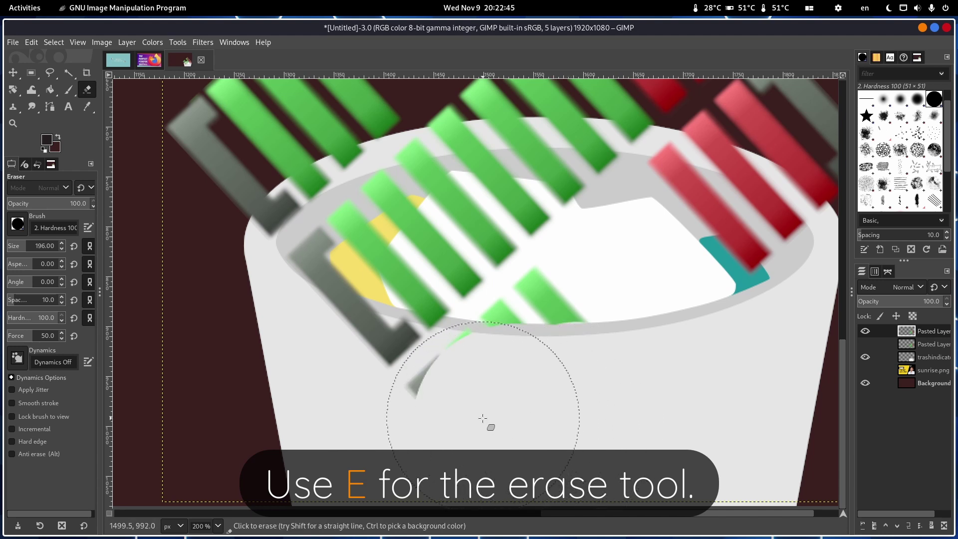
pyautogui.moveTo(463, 408); pyautogui.dragTo(434, 412)
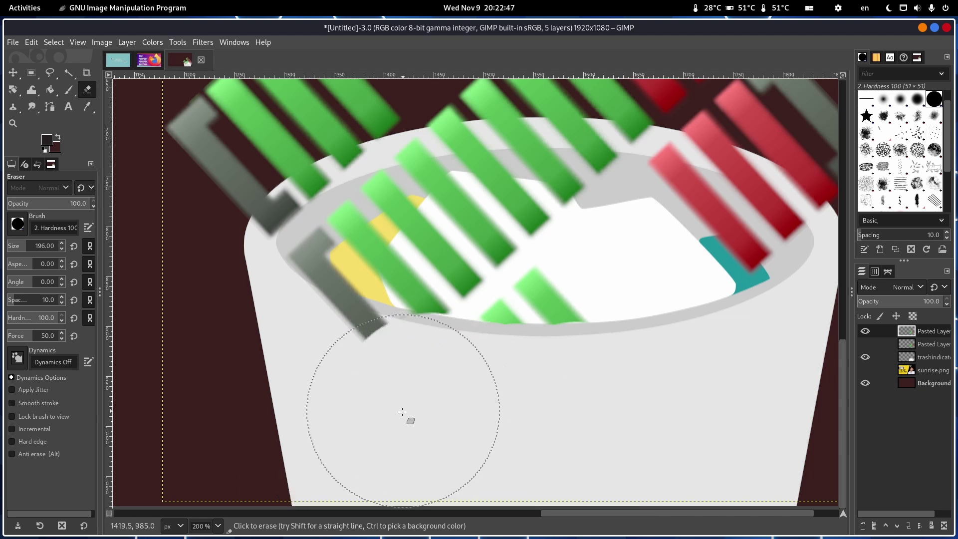
pyautogui.hotkey('ctrl', 'z')
pyautogui.click(389, 405)
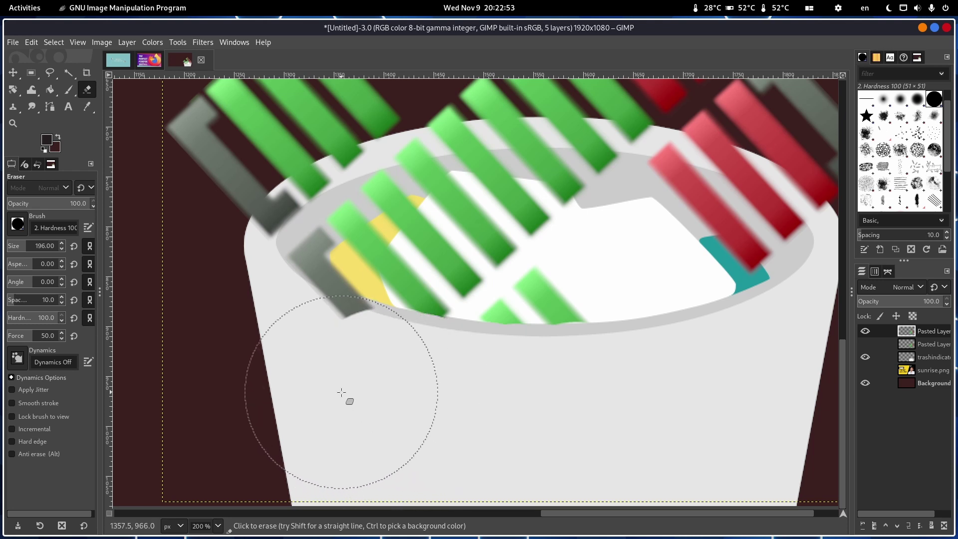
pyautogui.click(279, 357)
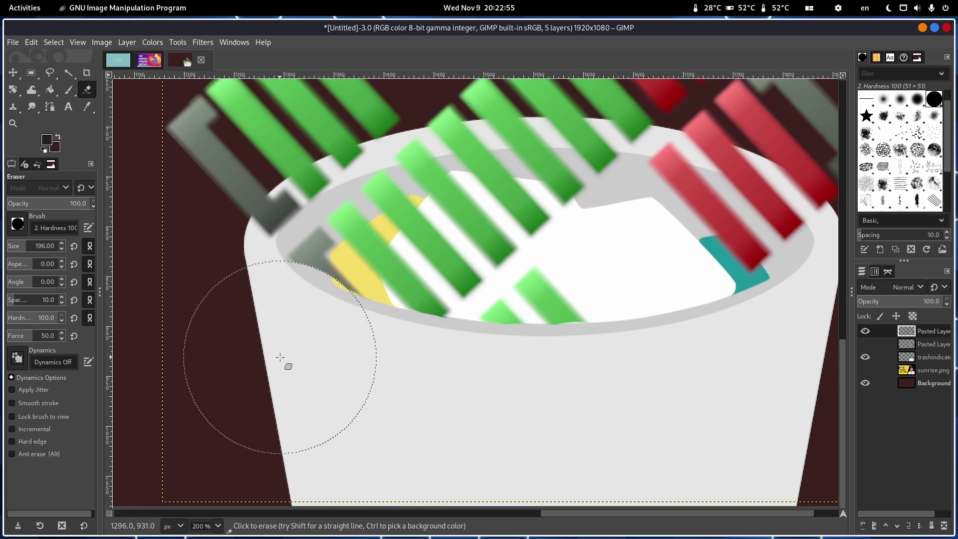
pyautogui.hotkey('ctrl', 'z')
pyautogui.hotkey('ctrl', 'z')
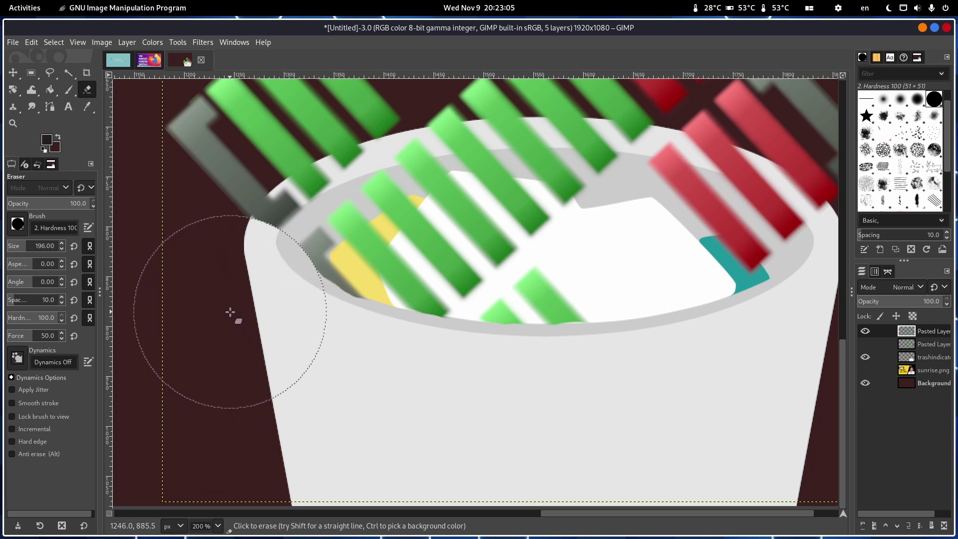
pyautogui.press('ctrl')
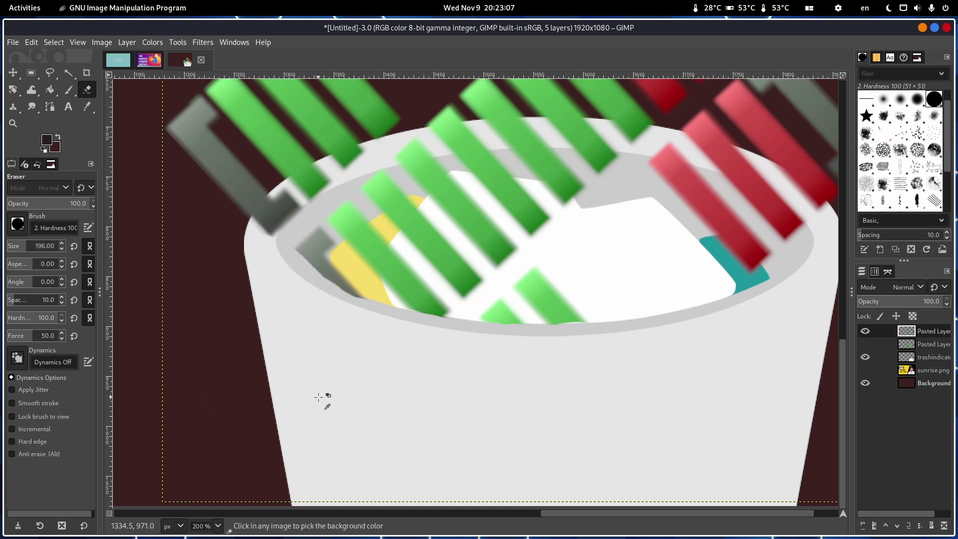
pyautogui.keyDown('ctrl'); pyautogui.scroll(-3, 318, 397); pyautogui.keyUp('ctrl')
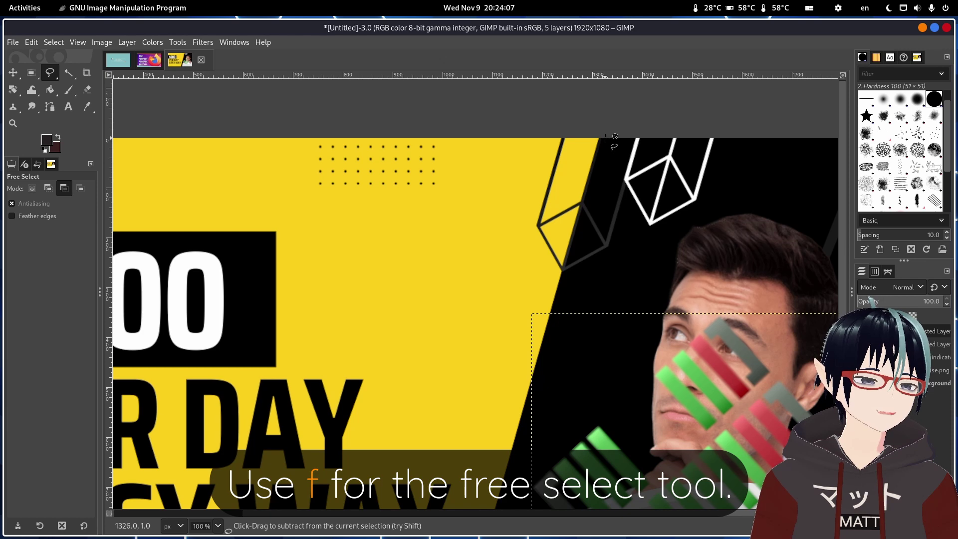
pyautogui.keyDown('ctrl'); pyautogui.scroll(3, 606, 139); pyautogui.keyUp('ctrl')
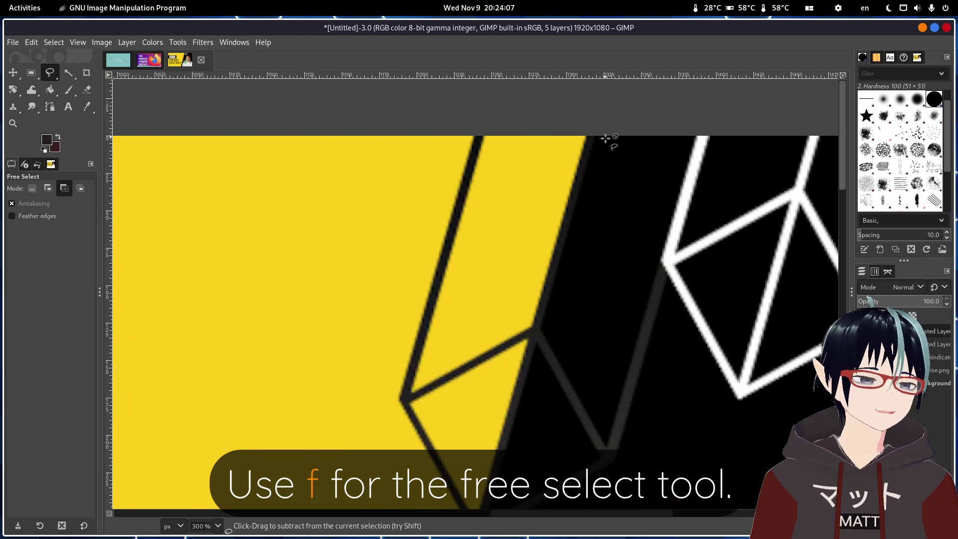
pyautogui.scroll(2, 606, 138)
pyautogui.scroll(1, 599, 138)
pyautogui.scroll(2, 595, 138)
pyautogui.scroll(1, 595, 147)
pyautogui.scroll(1, 594, 146)
pyautogui.scroll(1, 590, 157)
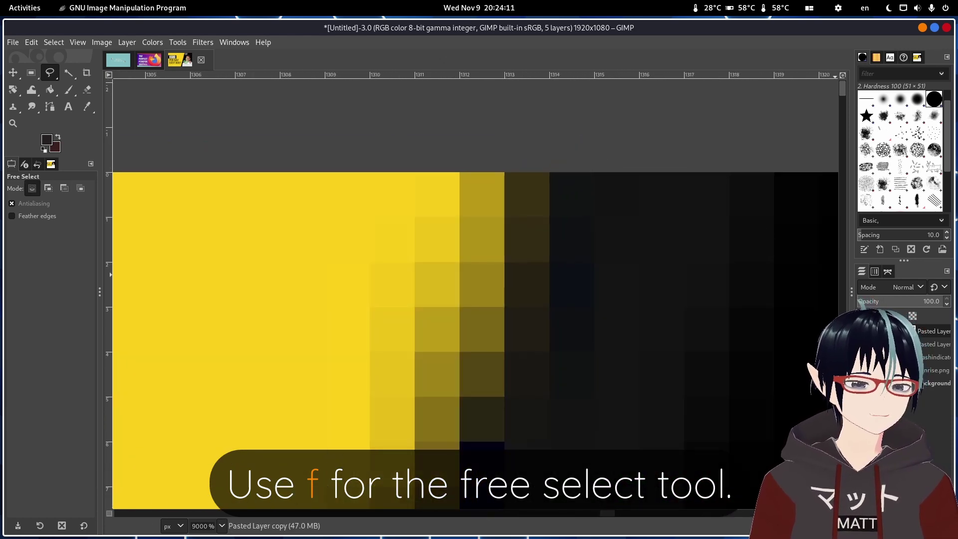
# Create a sixth layer, full-size with transparent fill, through the New Layer dialog.
pyautogui.hotkey('ctrl', 'shift', 'n')
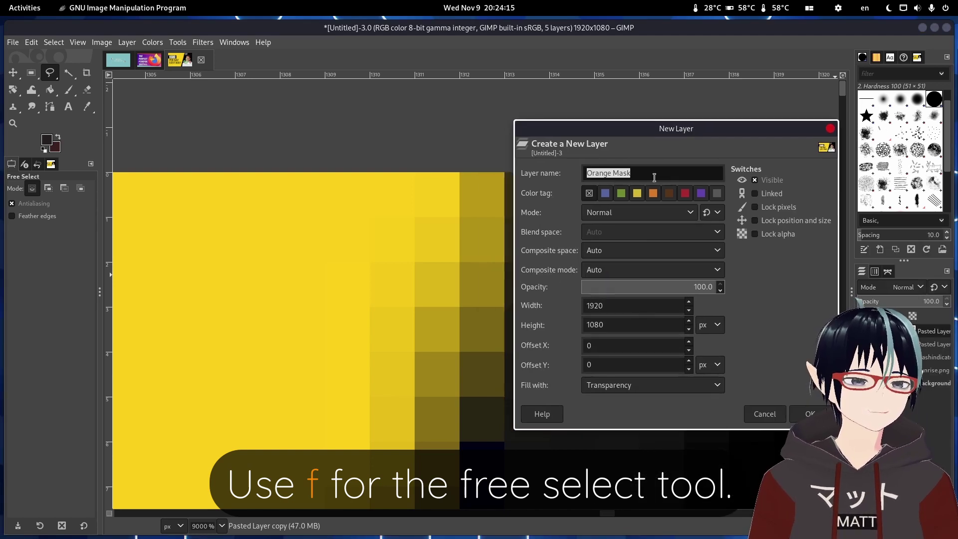
pyautogui.press('Return')
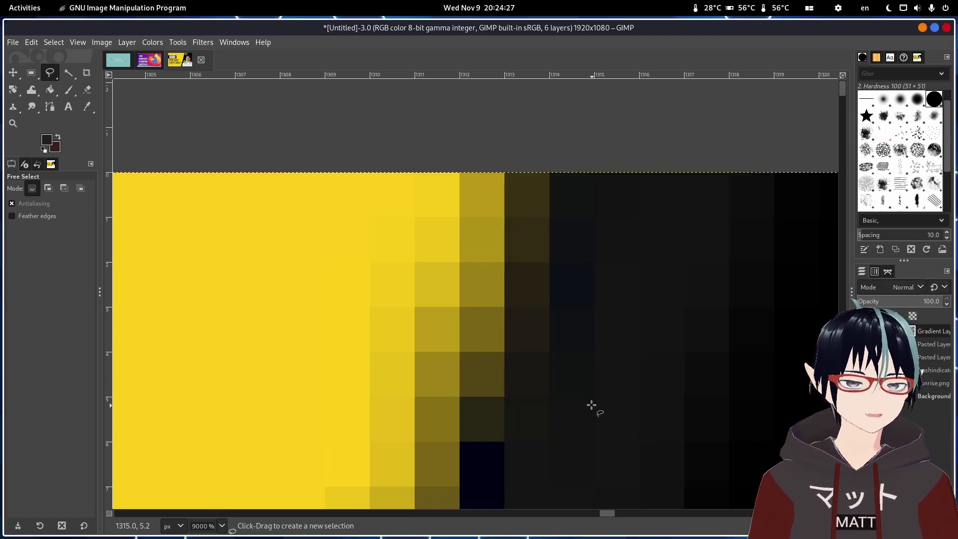
pyautogui.scroll(-2, 621, 427)
pyautogui.scroll(-2, 588, 407)
pyautogui.scroll(-3, 550, 415)
pyautogui.scroll(-2, 525, 435)
pyautogui.scroll(2, 549, 299)
pyautogui.scroll(1, 591, 293)
# Trace a freehand outline along the diagonal edge, then discard it with Escape.
pyautogui.click(550, 290)
pyautogui.scroll(-3, 538, 369)
pyautogui.scroll(-4, 538, 368)
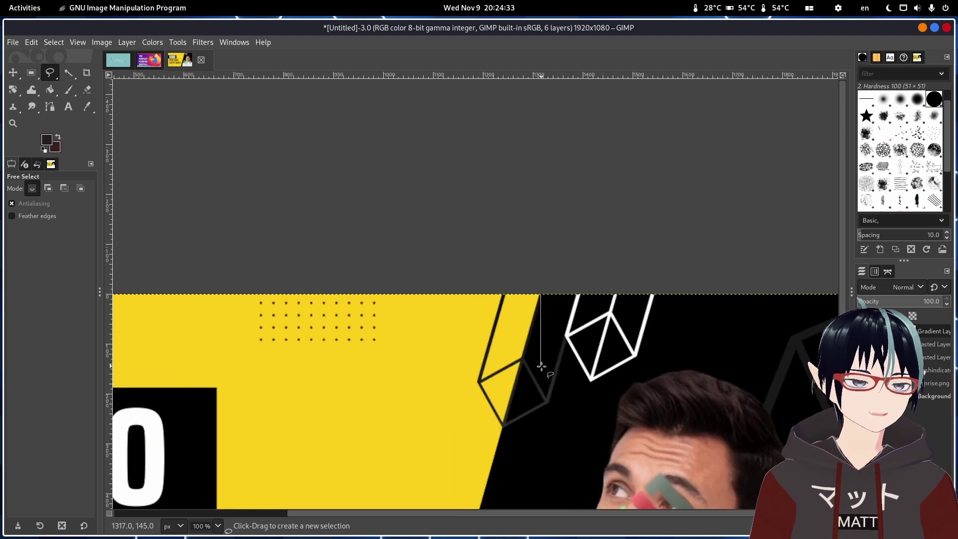
pyautogui.scroll(-4, 562, 340)
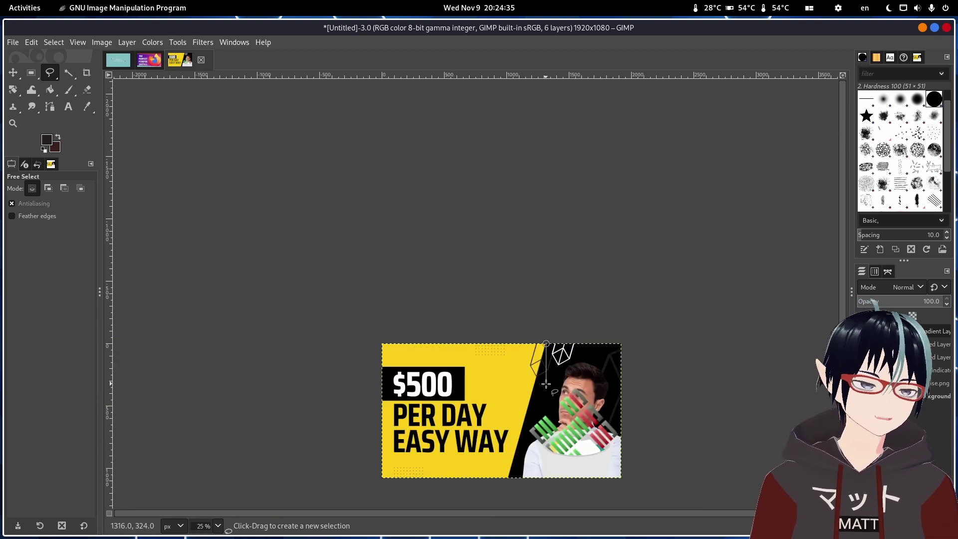
pyautogui.scroll(2, 554, 383)
pyautogui.scroll(3, 553, 366)
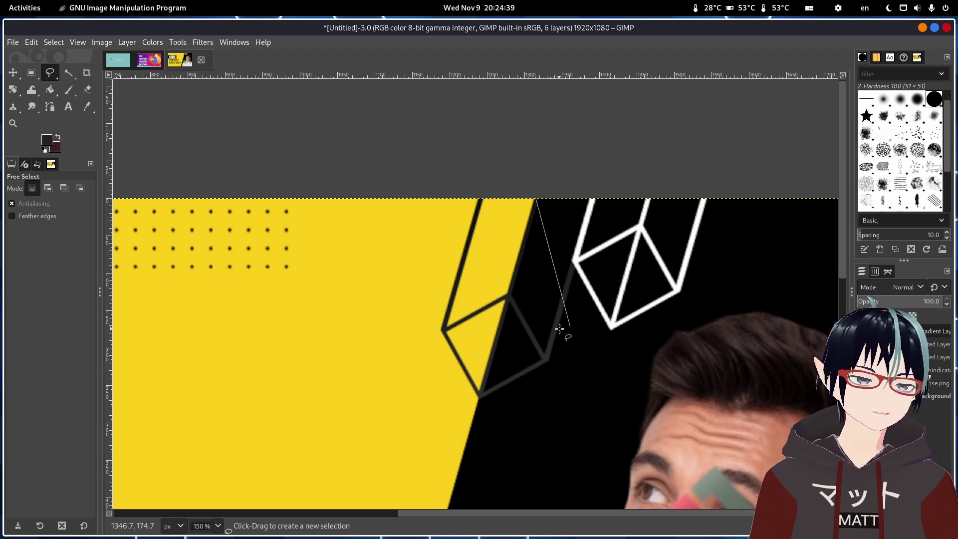
pyautogui.scroll(3, 568, 307)
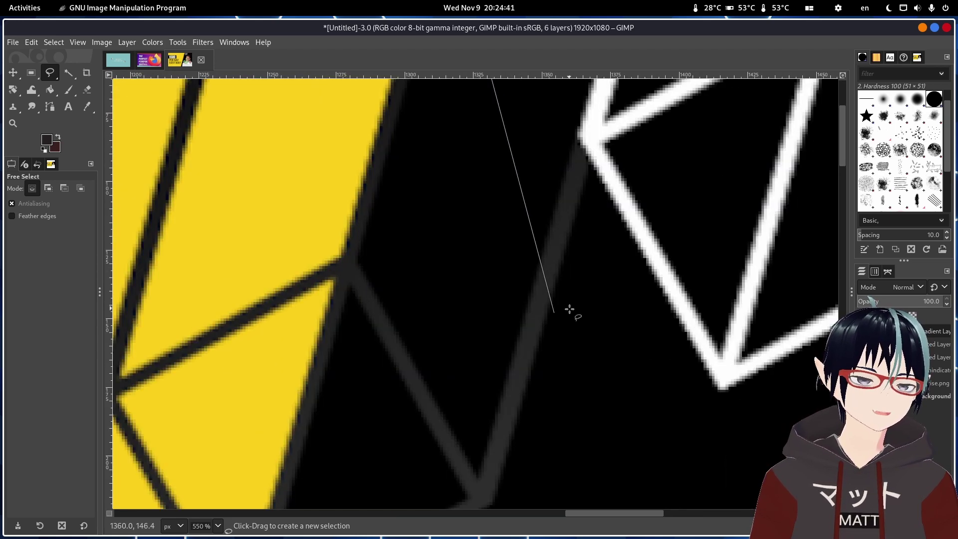
pyautogui.scroll(-2, 569, 309)
pyautogui.scroll(-3, 594, 251)
pyautogui.scroll(3, 599, 254)
pyautogui.scroll(2, 600, 252)
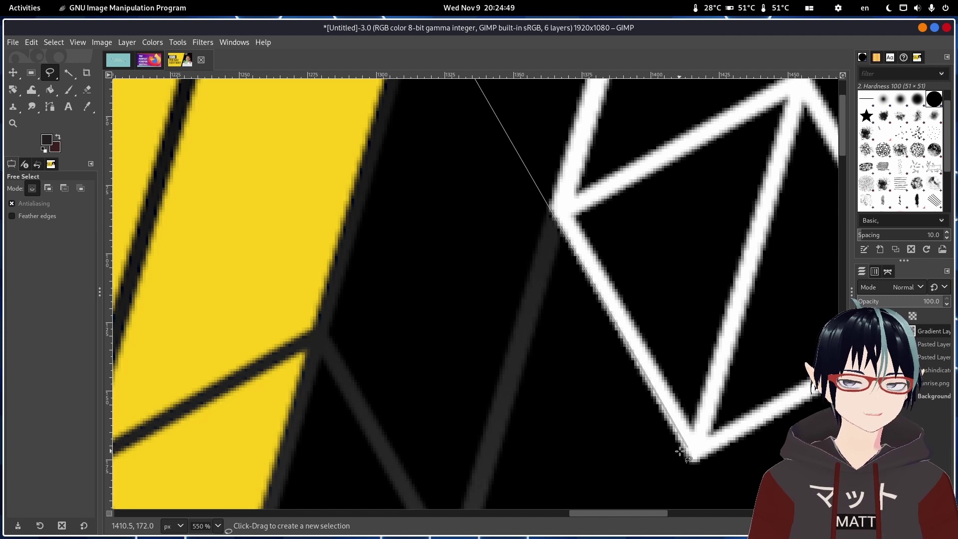
pyautogui.scroll(-2, 628, 368)
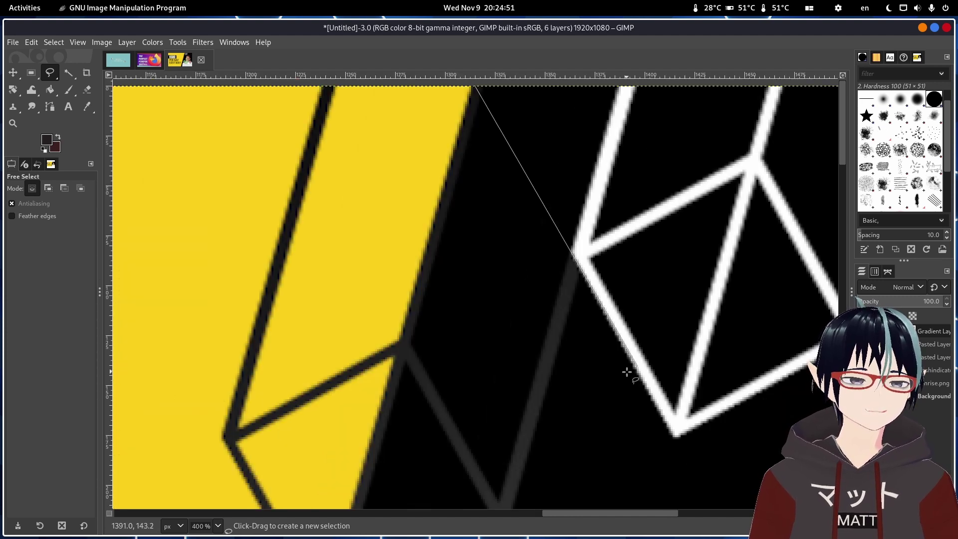
pyautogui.scroll(-1, 614, 375)
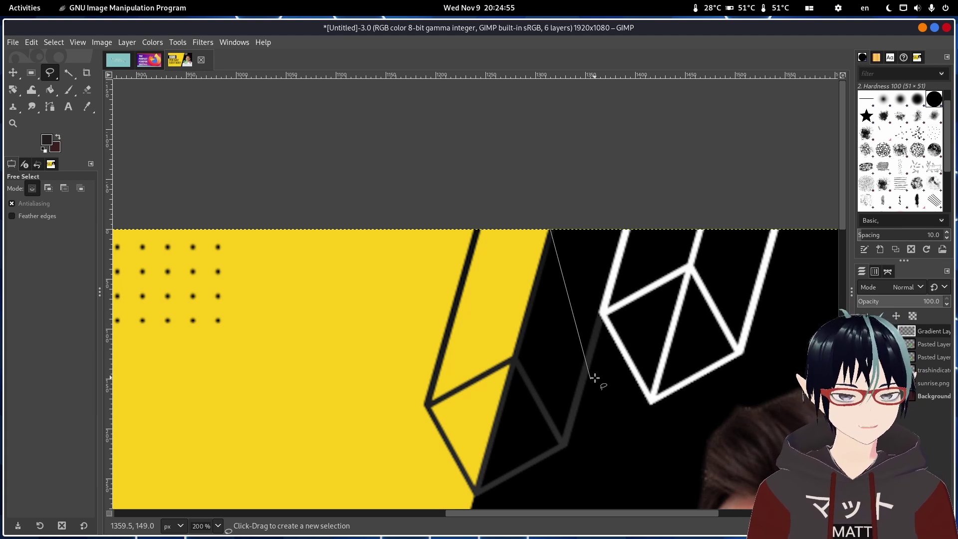
pyautogui.click(602, 313)
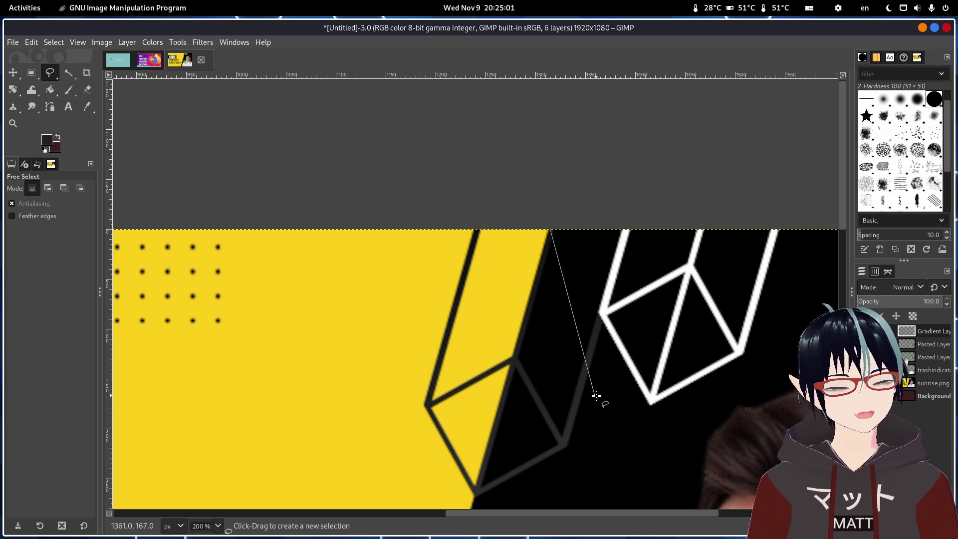
pyautogui.scroll(-4, 591, 394)
pyautogui.scroll(-2, 554, 427)
pyautogui.scroll(-4, 531, 449)
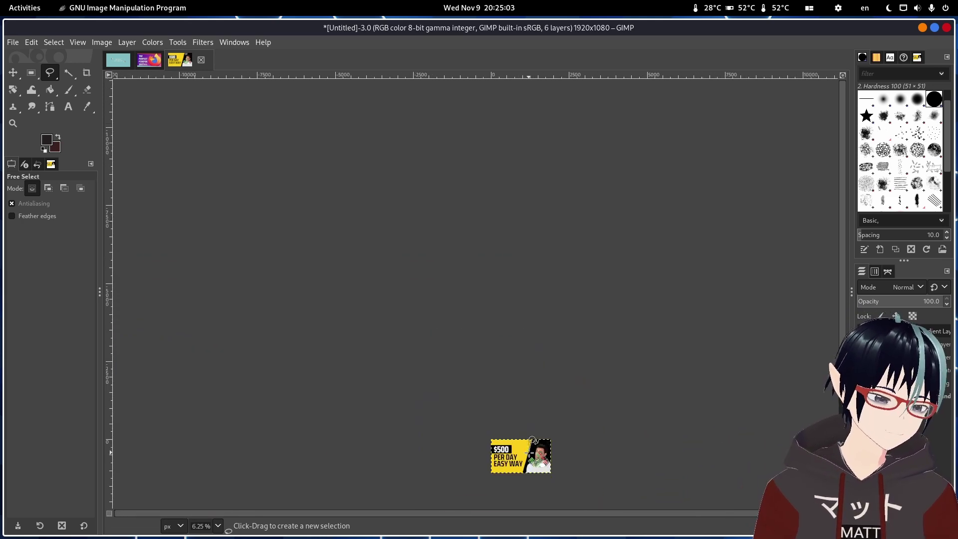
pyautogui.scroll(3, 526, 469)
pyautogui.scroll(3, 532, 462)
pyautogui.scroll(2, 541, 449)
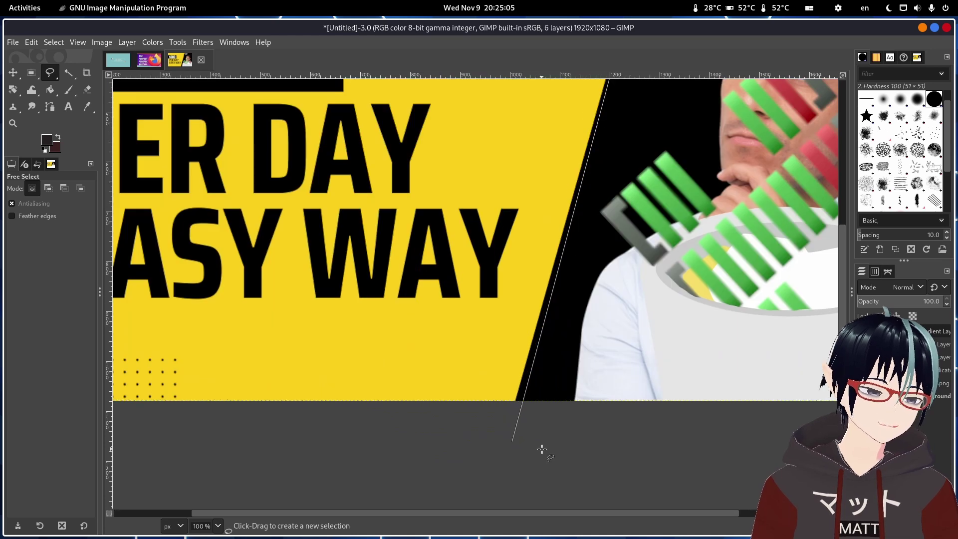
pyautogui.scroll(1, 542, 449)
pyautogui.scroll(-1, 556, 421)
pyautogui.scroll(-2, 538, 459)
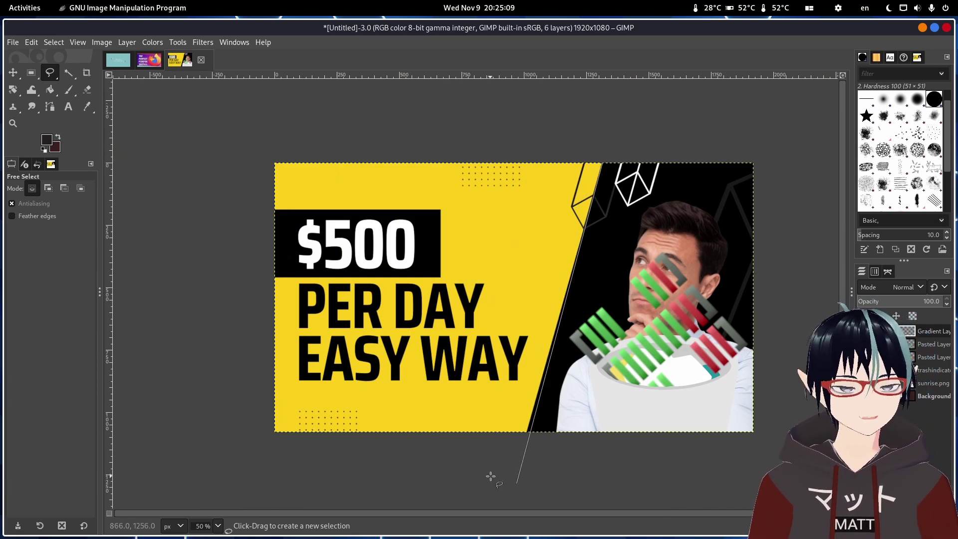
pyautogui.scroll(-3, 449, 448)
pyautogui.scroll(3, 456, 441)
pyautogui.scroll(4, 487, 431)
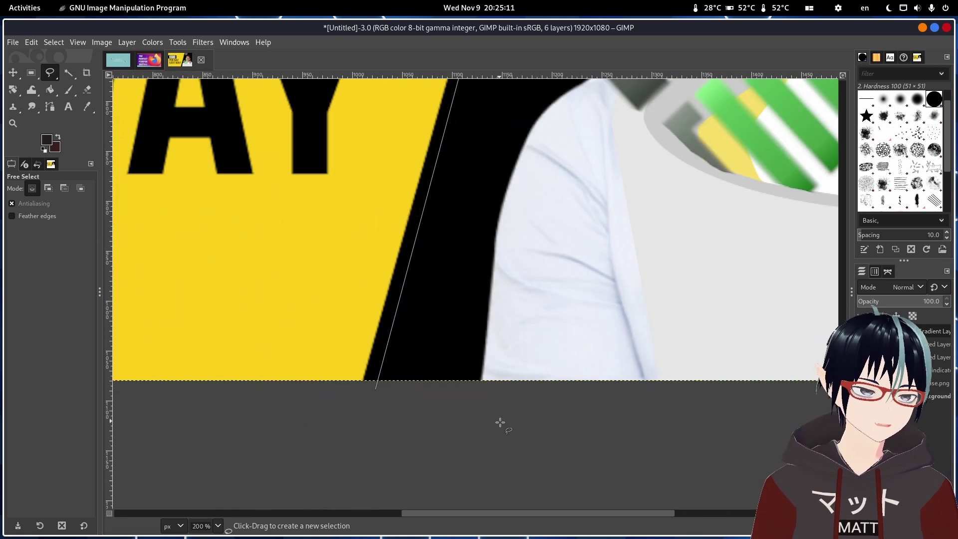
pyautogui.click(356, 402)
pyautogui.scroll(-5, 531, 462)
pyautogui.scroll(-1, 538, 462)
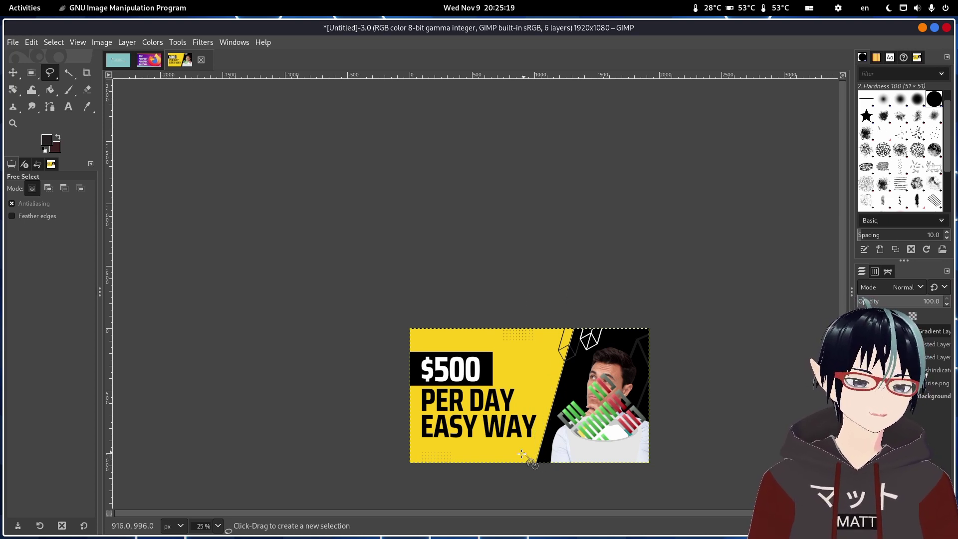
pyautogui.click(385, 474)
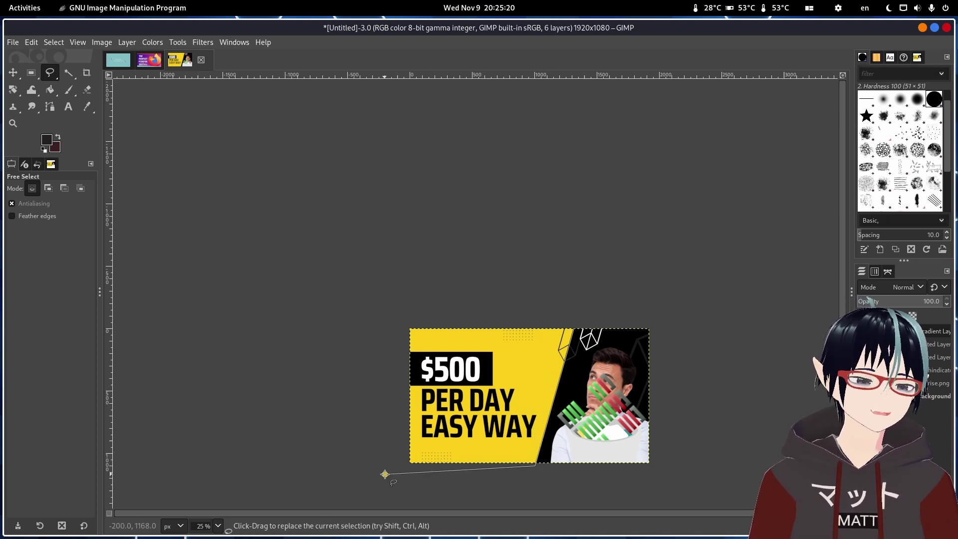
pyautogui.click(380, 314)
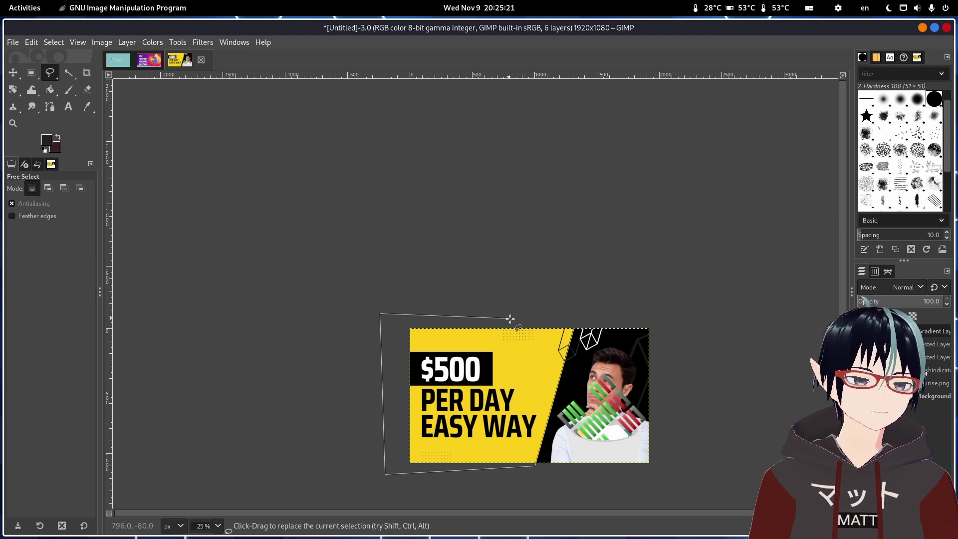
pyautogui.click(573, 328)
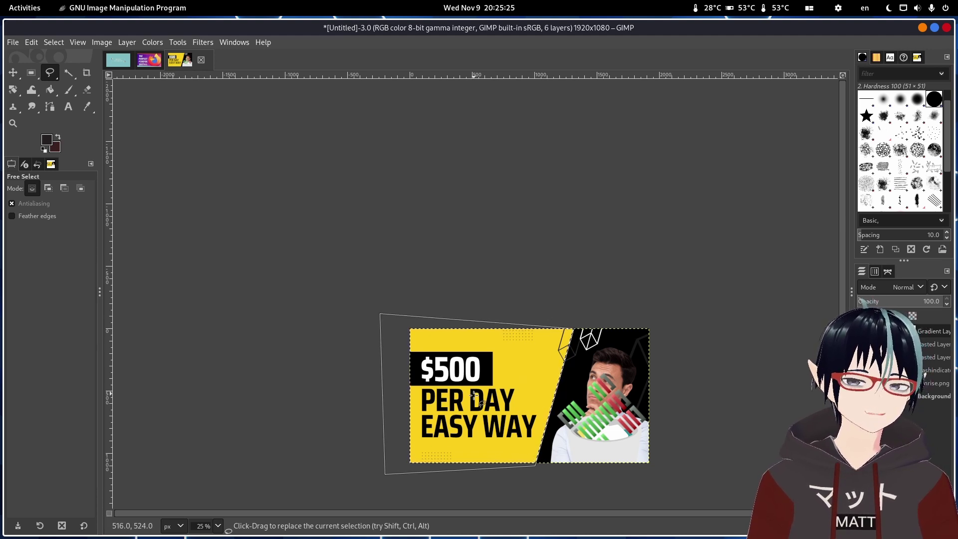
pyautogui.scroll(-3, 473, 400)
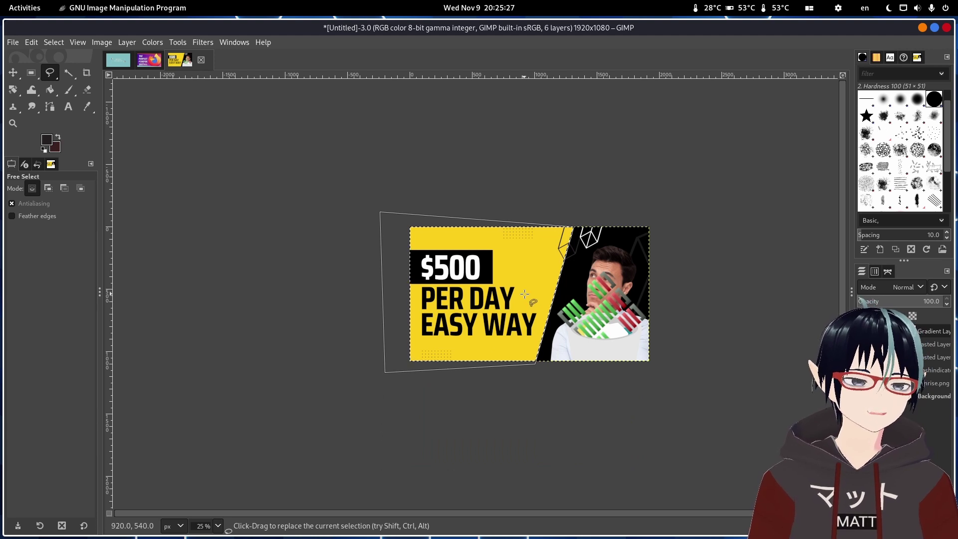
pyautogui.scroll(2, 527, 299)
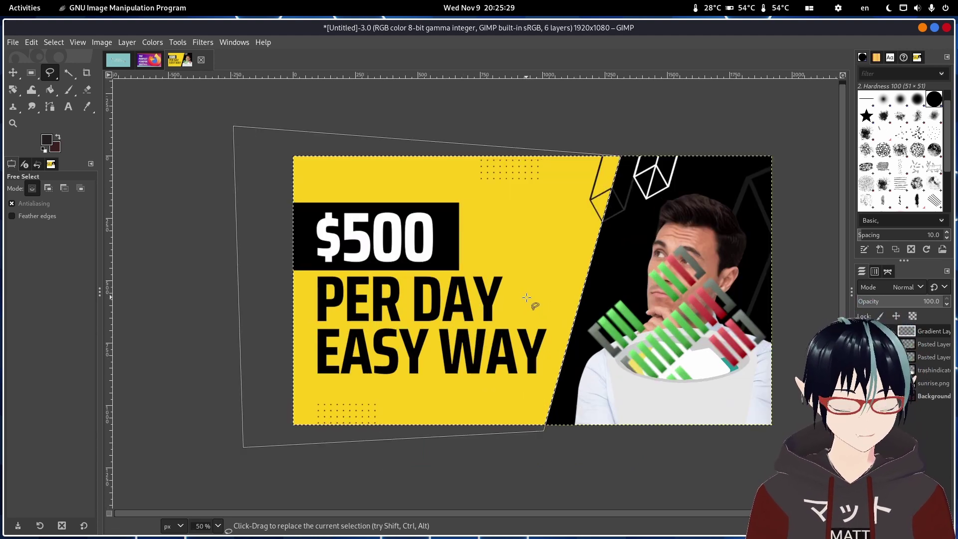
pyautogui.press('Escape')
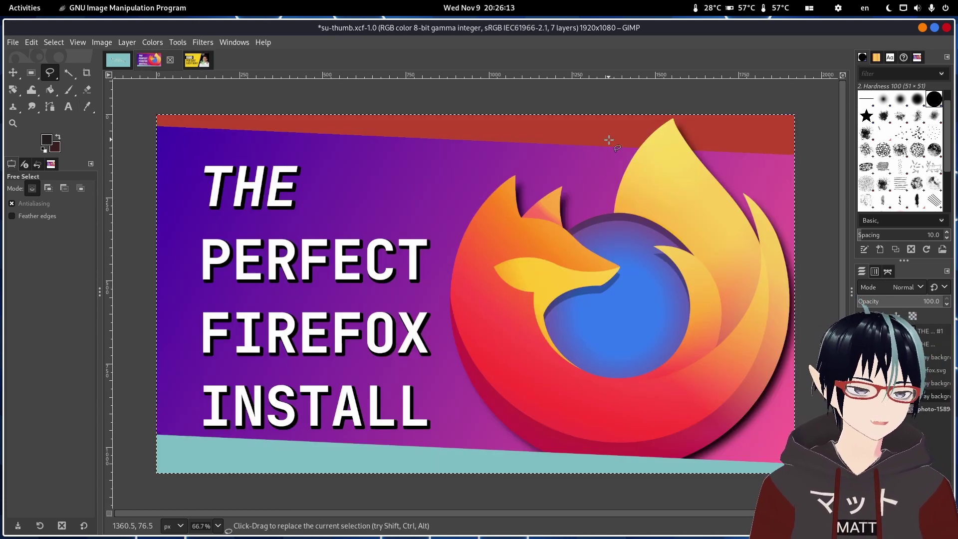
# Switch to the Color Picker to sample the Firefox thumbnail's red top band.
pyautogui.press('o')
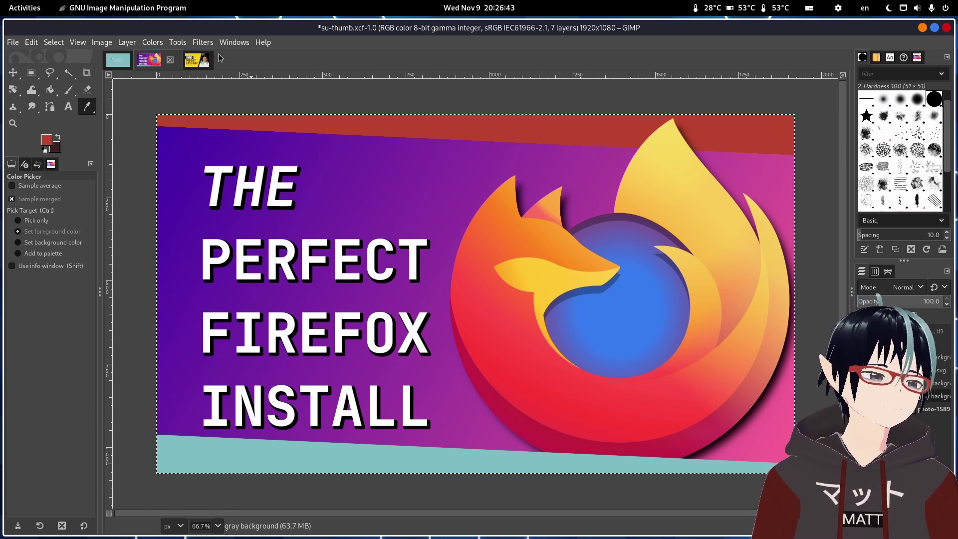
# Return to the $500 thumbnail and bucket-fill its yellow left panel with red.
pyautogui.click(189, 64)
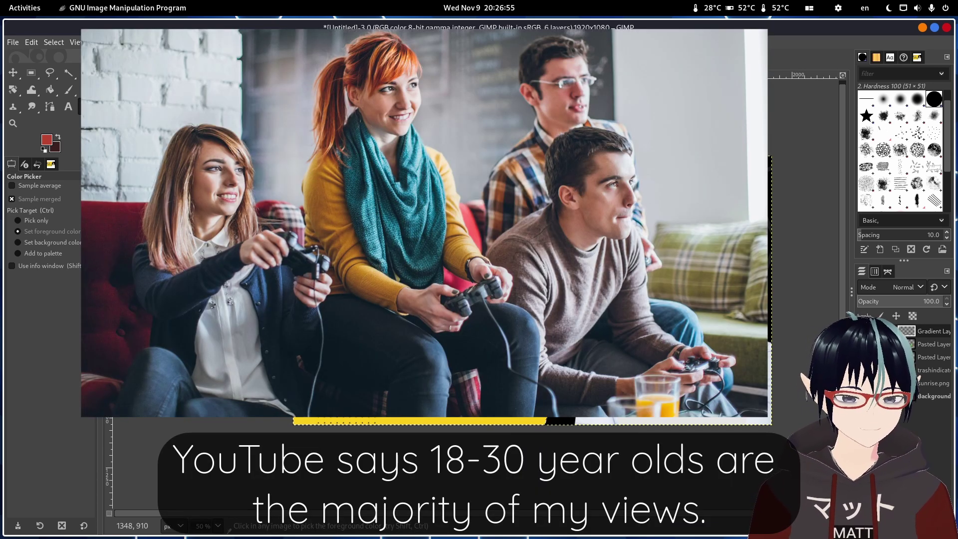
pyautogui.press('shift')
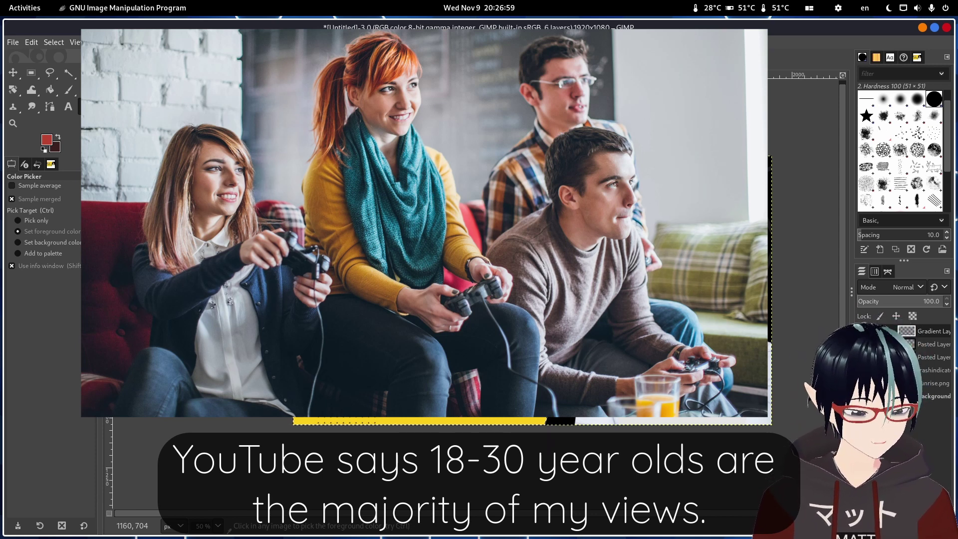
pyautogui.hotkey('shift', 'b')
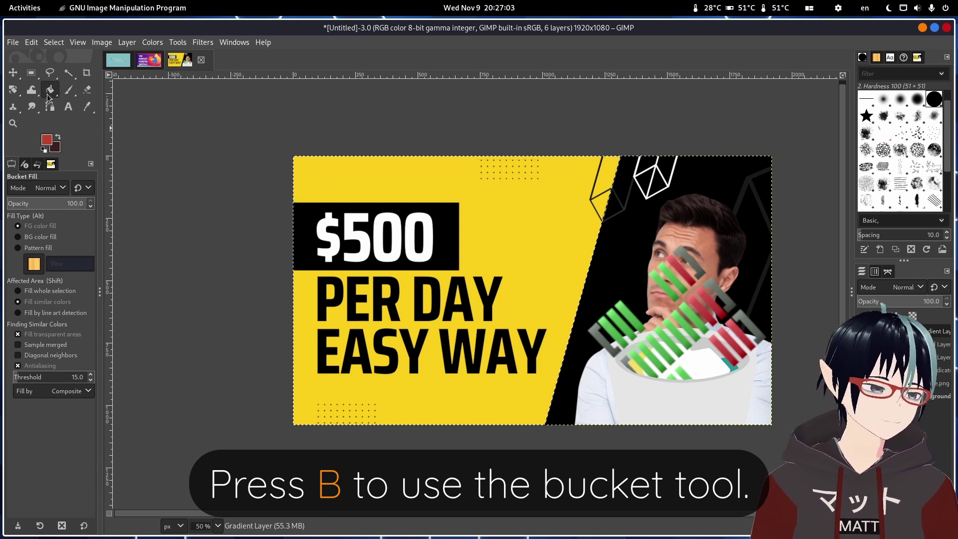
pyautogui.click(563, 233)
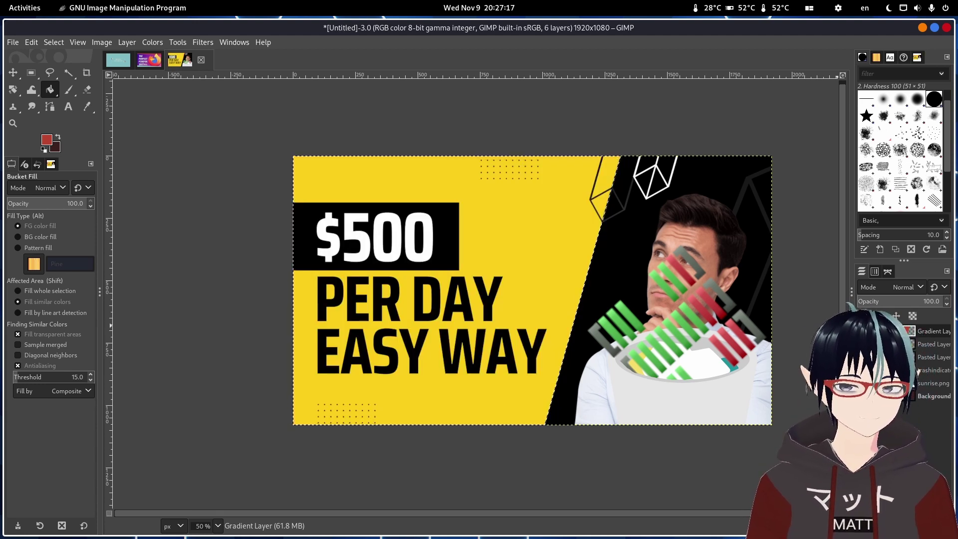
pyautogui.hotkey('ctrl', 'y')
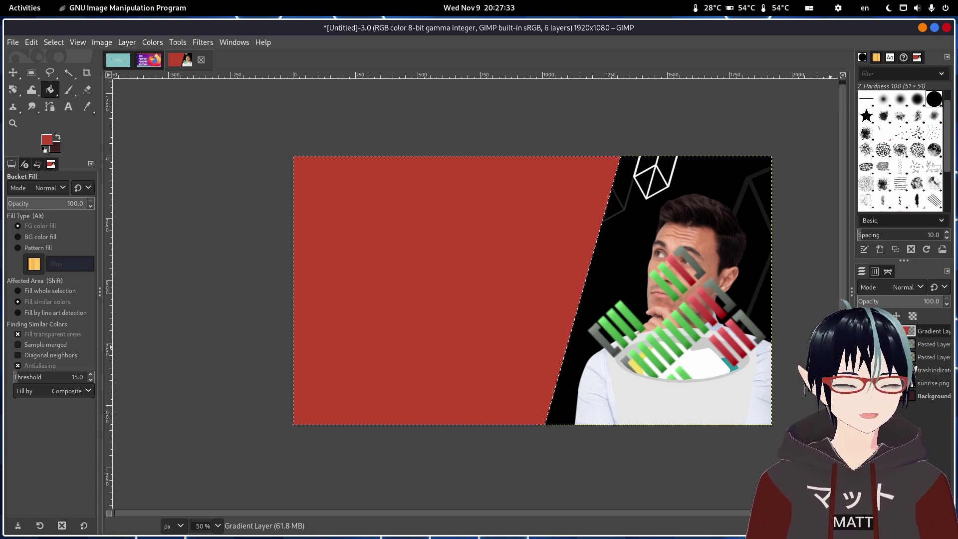
# Undo the red fill, allow fonts.googleapis.com in uBlock, and browse the font list.
pyautogui.hotkey('ctrl', 'z')
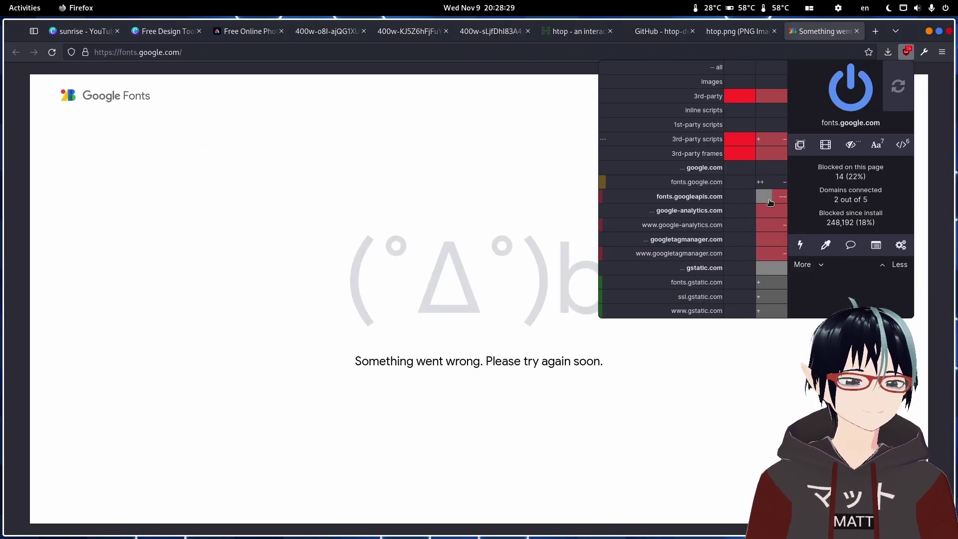
pyautogui.click(897, 86)
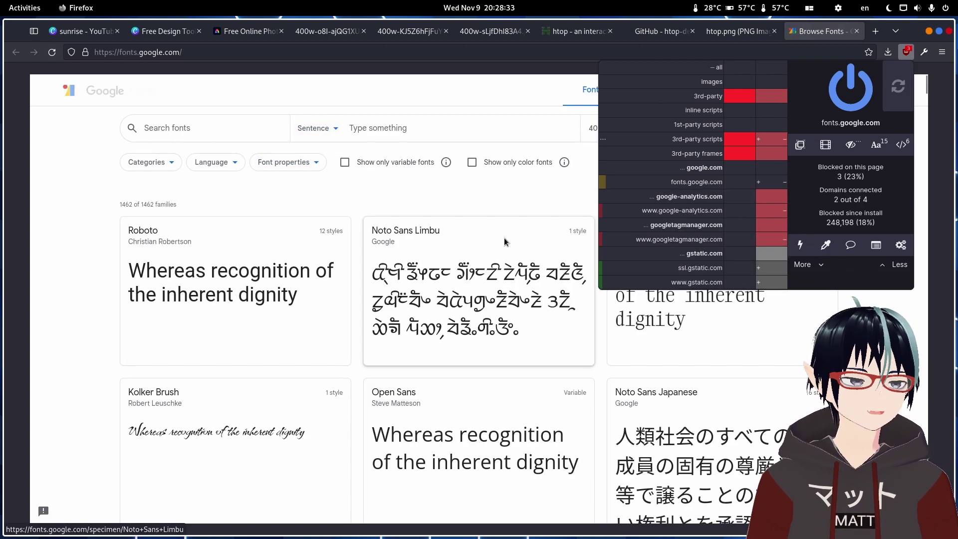
pyautogui.click(633, 320)
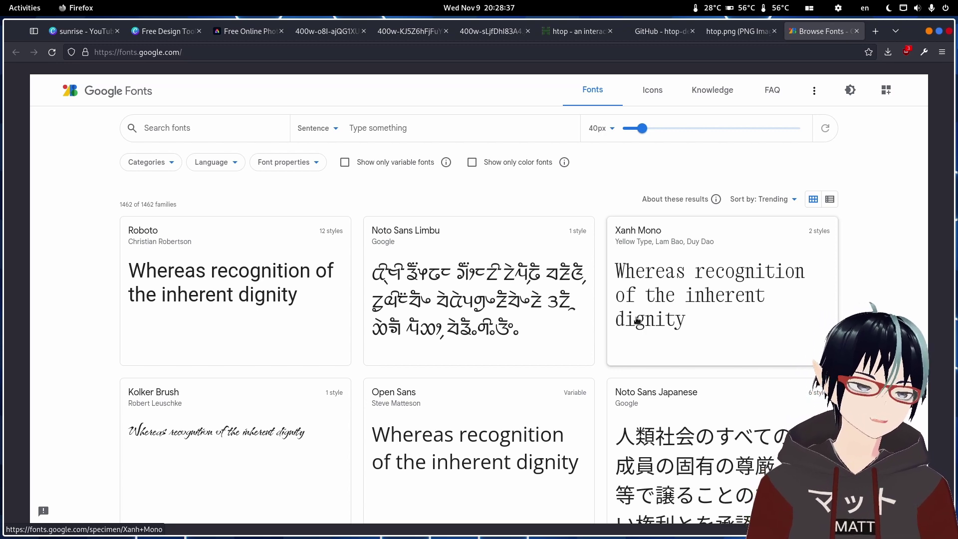
pyautogui.scroll(-5, 637, 321)
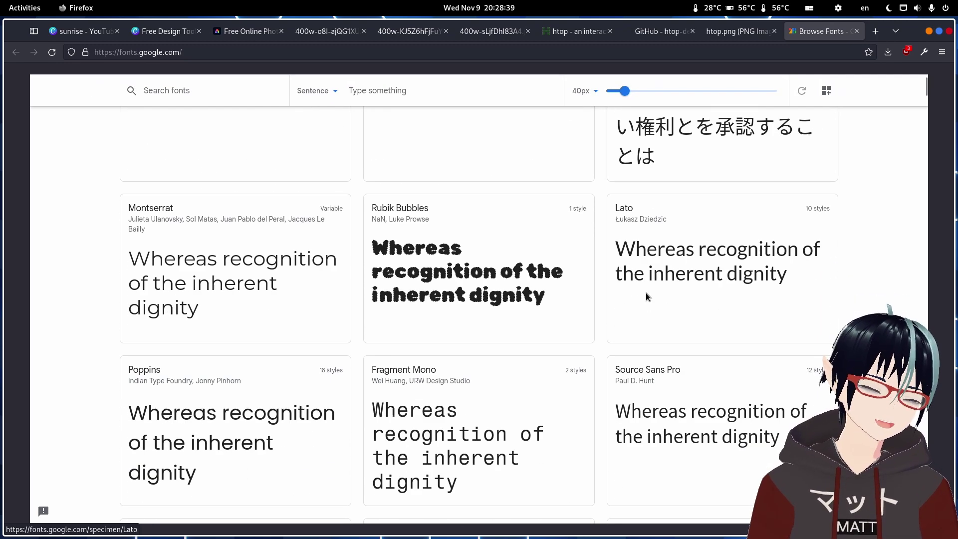
pyautogui.scroll(-2, 644, 298)
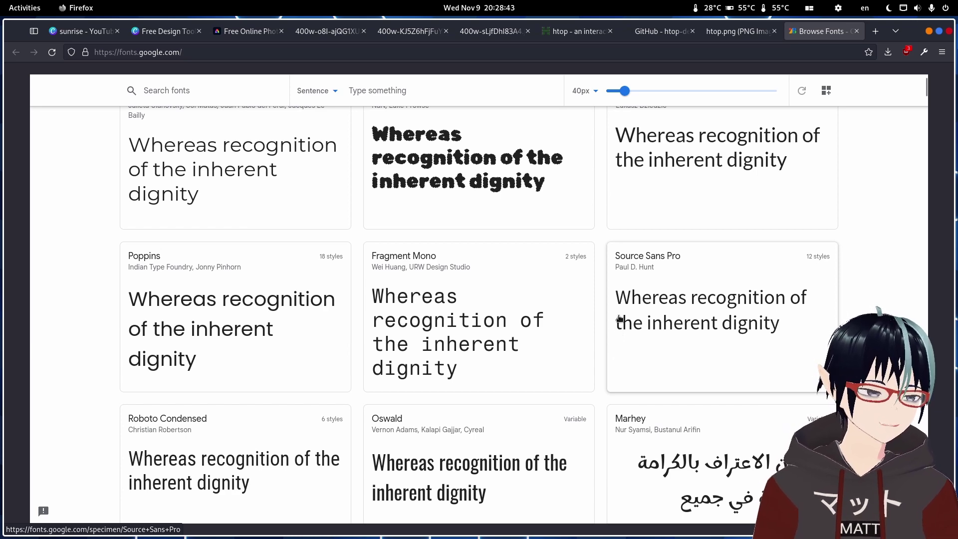
pyautogui.scroll(-2, 621, 320)
pyautogui.scroll(-3, 625, 323)
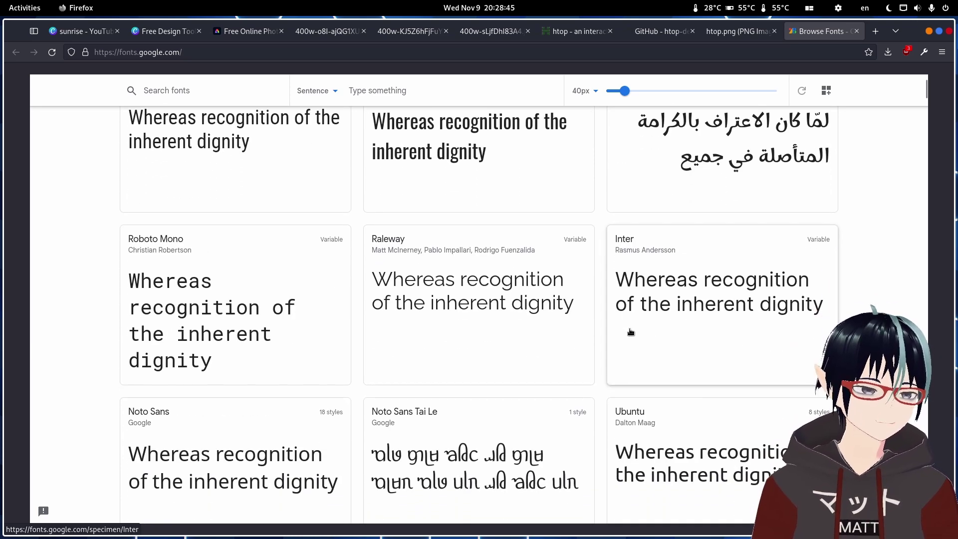
pyautogui.scroll(-3, 632, 325)
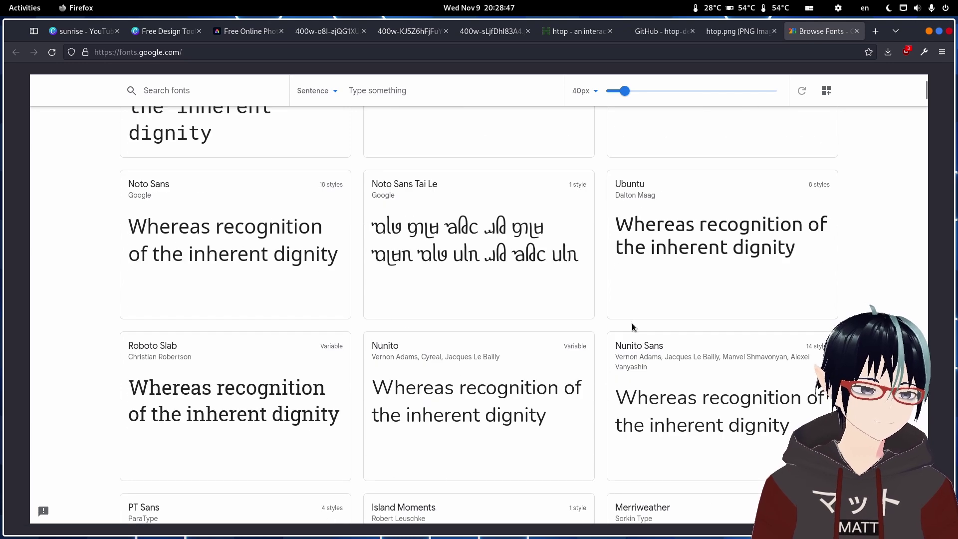
pyautogui.scroll(-2, 632, 326)
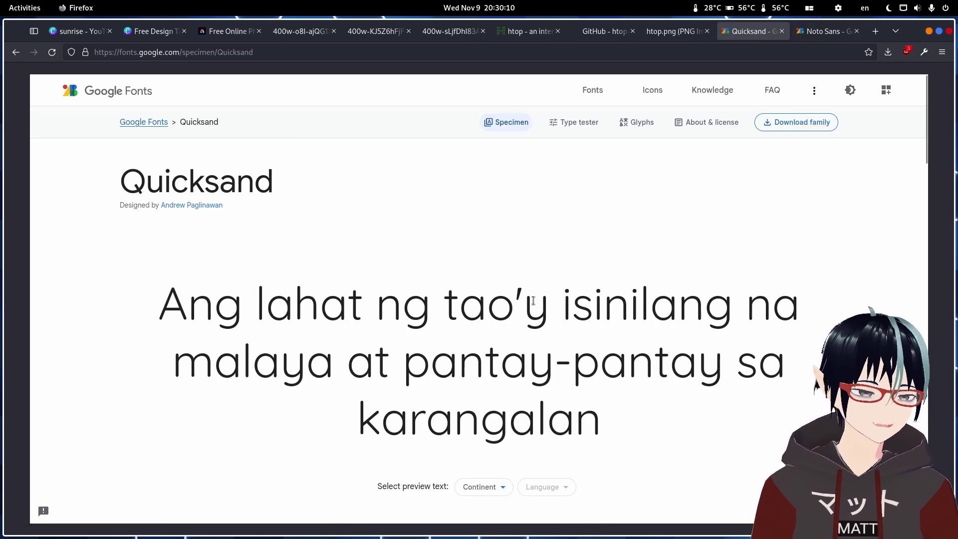
# Change the GOODBYE HTOP! text's font to Quicksand after checking the name in the browser.
pyautogui.hotkey('alt', 'Tab')
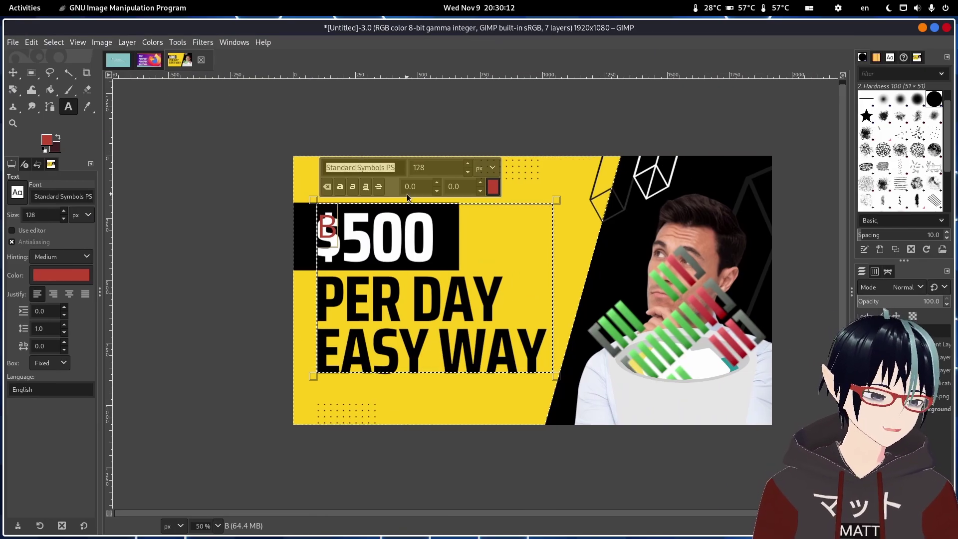
pyautogui.write('Quick')
pyautogui.hotkey('alt', 'Tab')
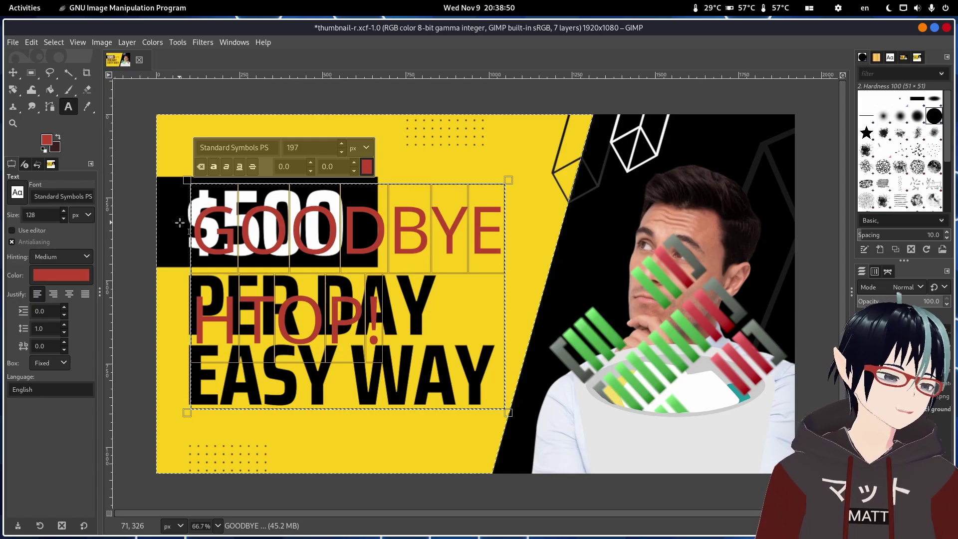
pyautogui.tripleClick(268, 148)
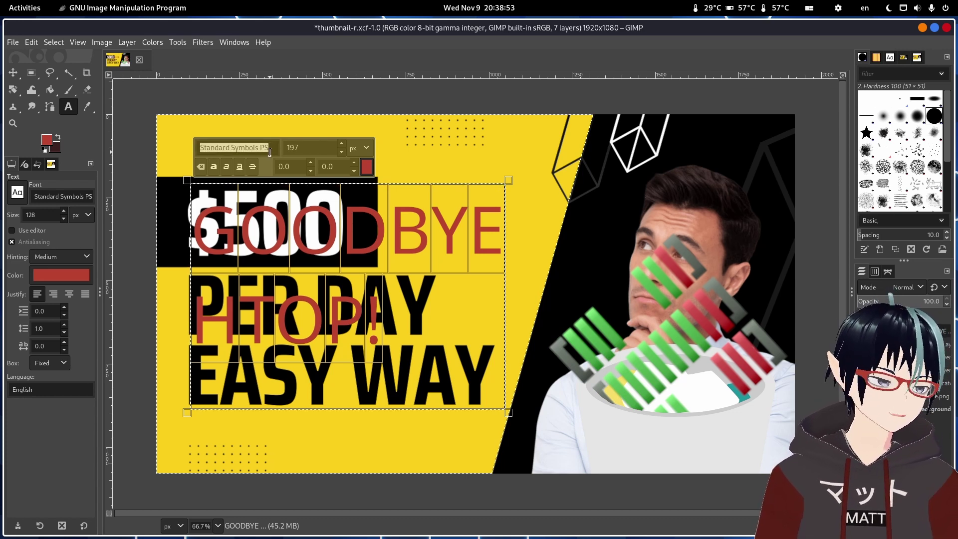
pyautogui.write('Quicksand')
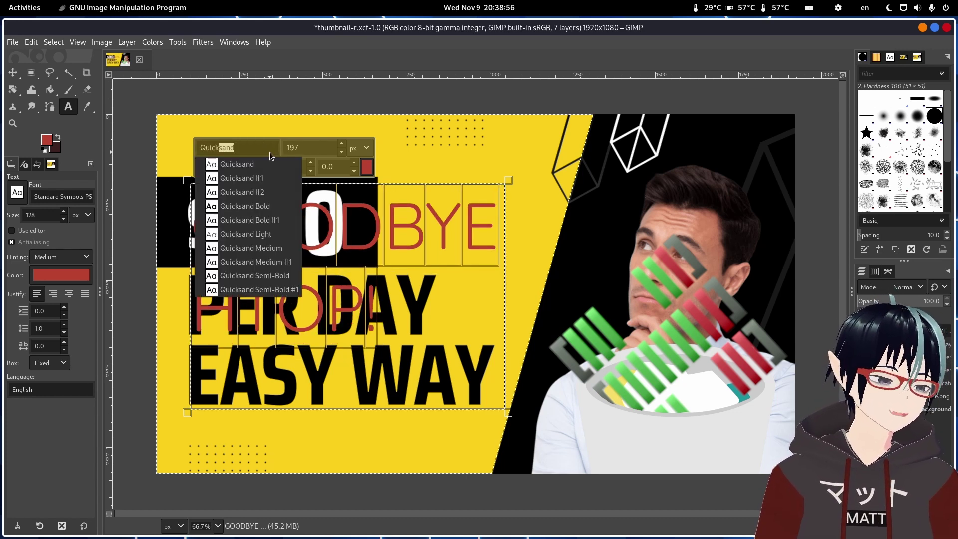
pyautogui.press('Return')
pyautogui.click(286, 228)
pyautogui.keyDown('ctrl'); pyautogui.scroll(8, 335, 335); pyautogui.keyUp('ctrl')
pyautogui.keyDown('ctrl'); pyautogui.scroll(-1, 349, 252); pyautogui.keyUp('ctrl')
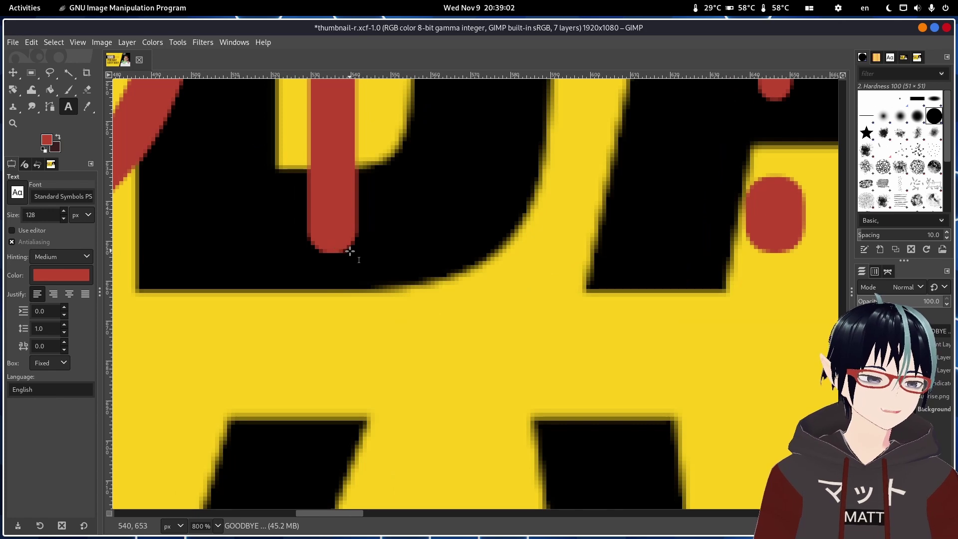
pyautogui.keyDown('ctrl'); pyautogui.scroll(-2, 350, 251); pyautogui.keyUp('ctrl')
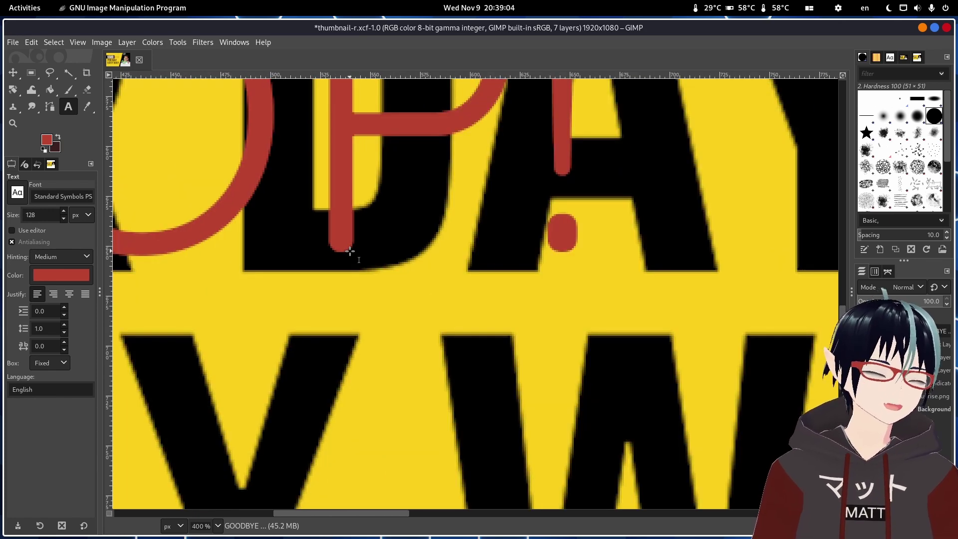
pyautogui.keyDown('ctrl'); pyautogui.scroll(-2, 349, 251); pyautogui.keyUp('ctrl')
pyautogui.keyDown('ctrl'); pyautogui.scroll(-4, 350, 252); pyautogui.keyUp('ctrl')
pyautogui.keyDown('ctrl'); pyautogui.scroll(1, 349, 189); pyautogui.keyUp('ctrl')
pyautogui.keyDown('ctrl'); pyautogui.scroll(1, 350, 189); pyautogui.keyUp('ctrl')
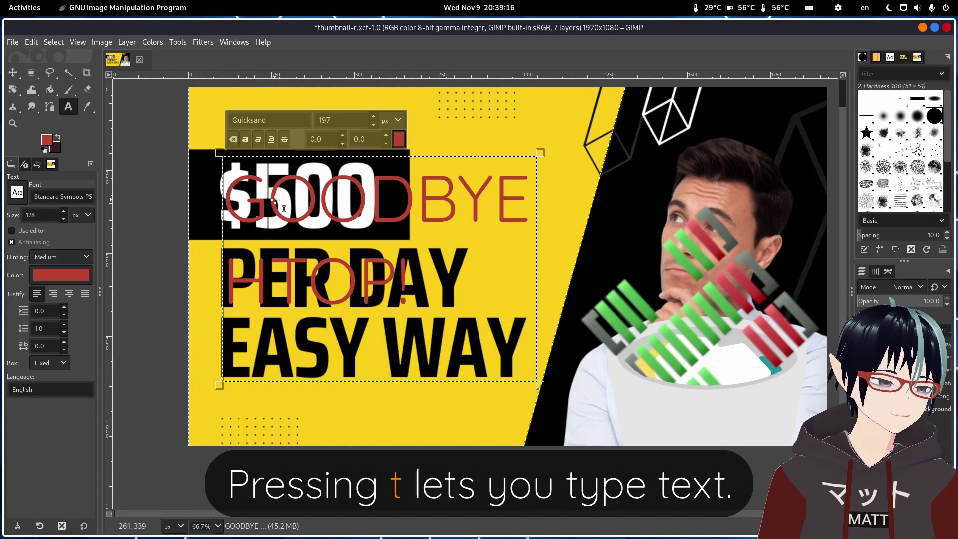
# Bold the GOODBYE HTOP! text and drag it down over the EASY WAY line.
pyautogui.click(383, 214)
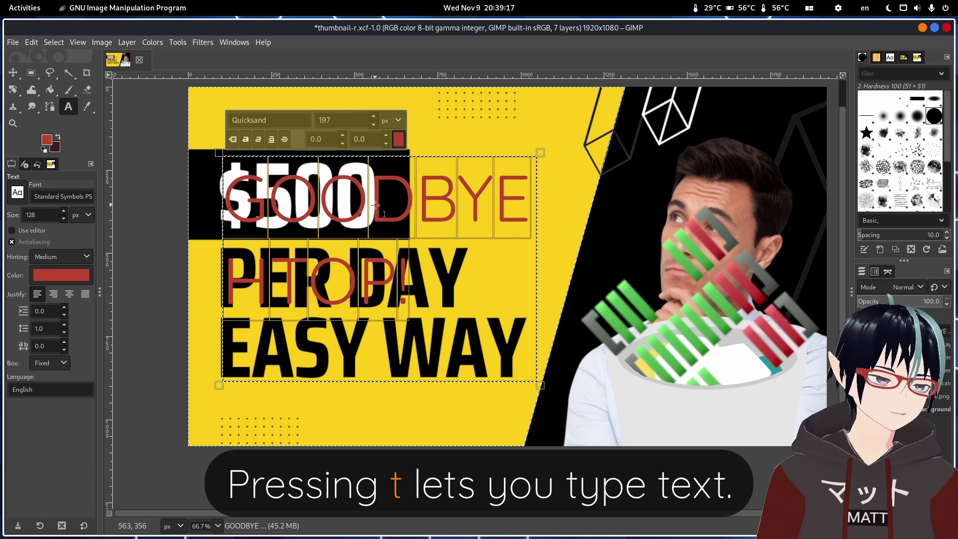
pyautogui.click(247, 138)
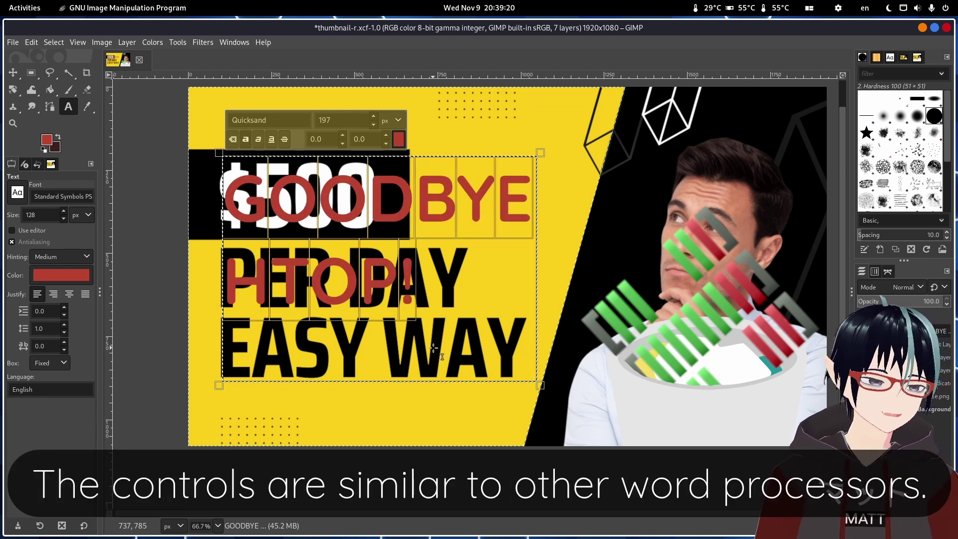
pyautogui.keyDown('ctrl'); pyautogui.scroll(-1, 404, 276); pyautogui.keyUp('ctrl')
pyautogui.keyDown('ctrl'); pyautogui.scroll(1, 385, 240); pyautogui.keyUp('ctrl')
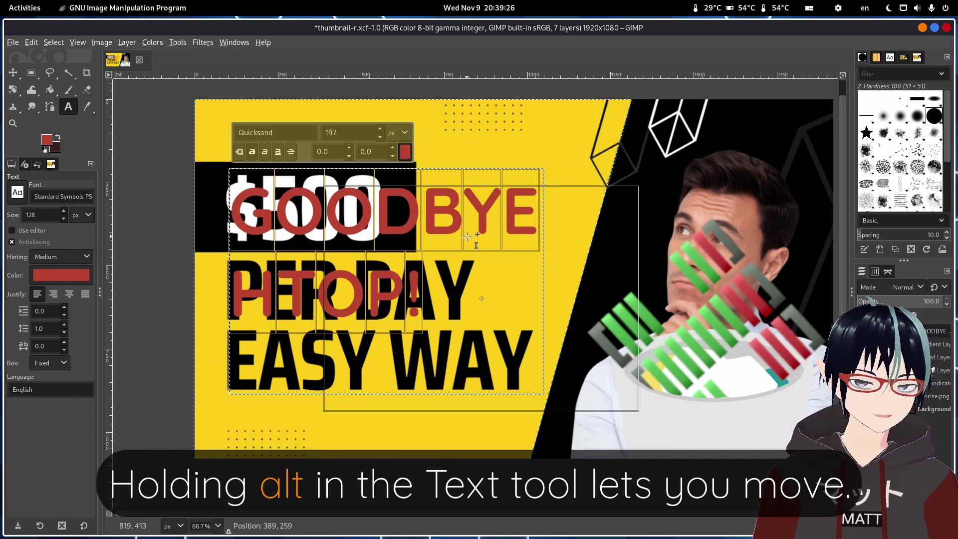
pyautogui.moveTo(391, 216)
pyautogui.keyDown('alt'); pyautogui.mouseDown()
pyautogui.moveTo(414, 281)
pyautogui.moveTo(375, 363)
pyautogui.mouseUp(); pyautogui.keyUp('alt')
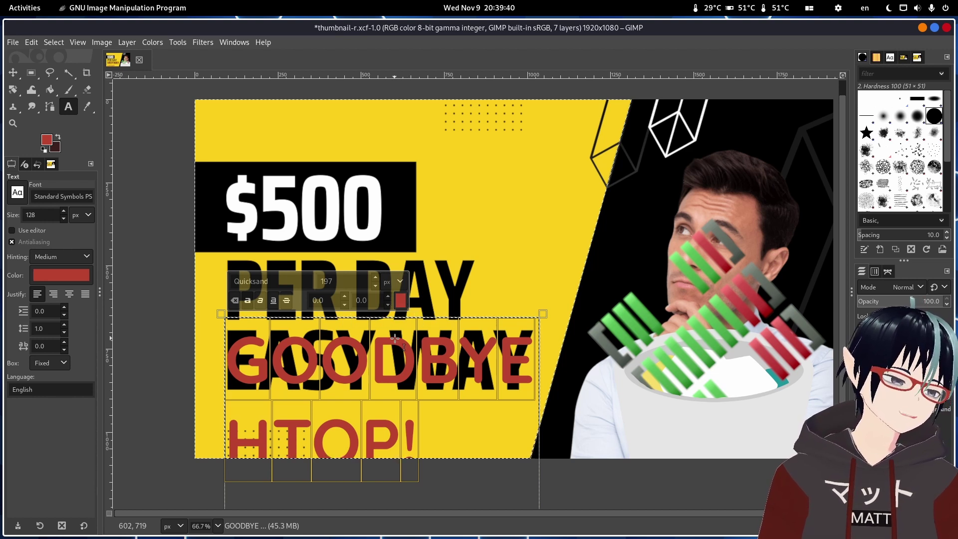
pyautogui.scroll(2, 353, 281)
pyautogui.scroll(1, 353, 281)
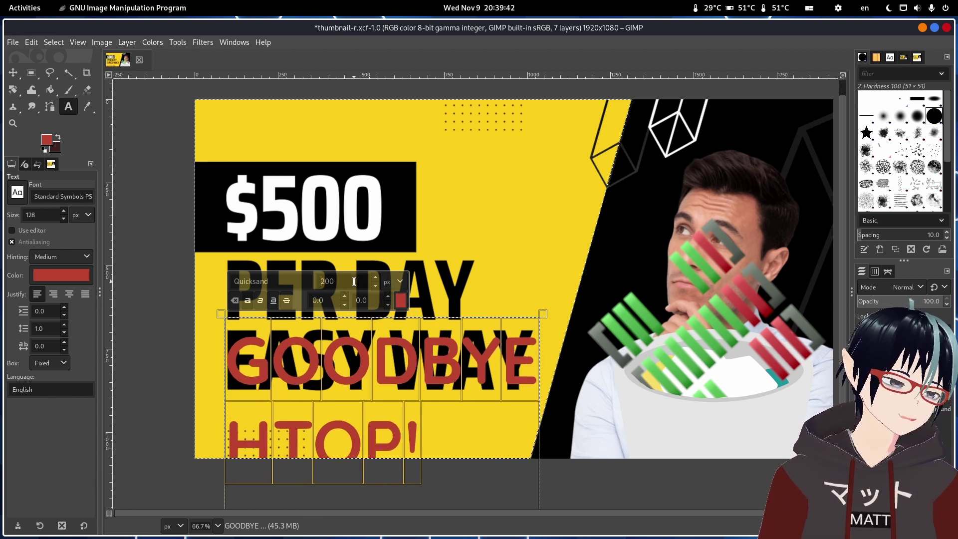
# Tighten the red text's line spacing and move the text block higher.
pyautogui.hotkey('ctrl', 'a')
pyautogui.press('Delete')
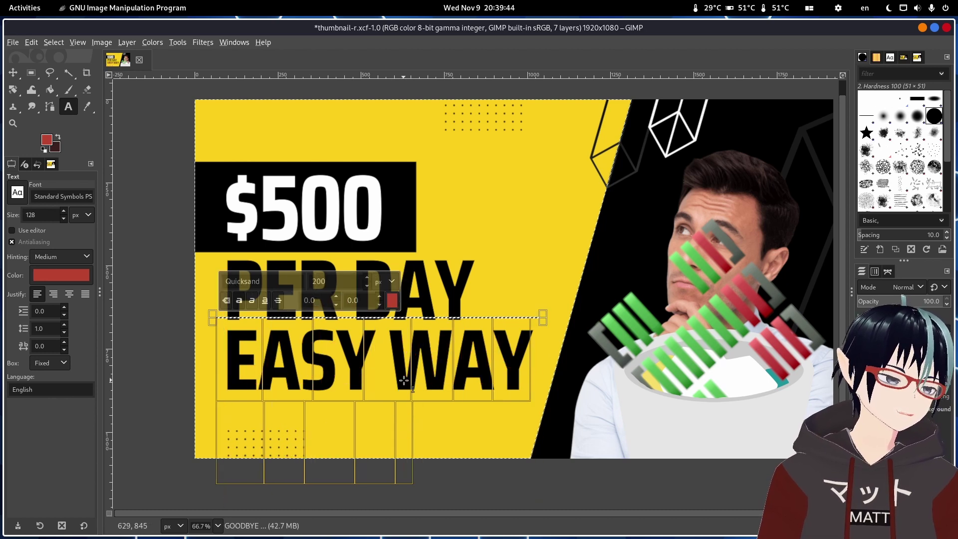
pyautogui.hotkey('ctrl', 'z')
pyautogui.hotkey('ctrl', 'z')
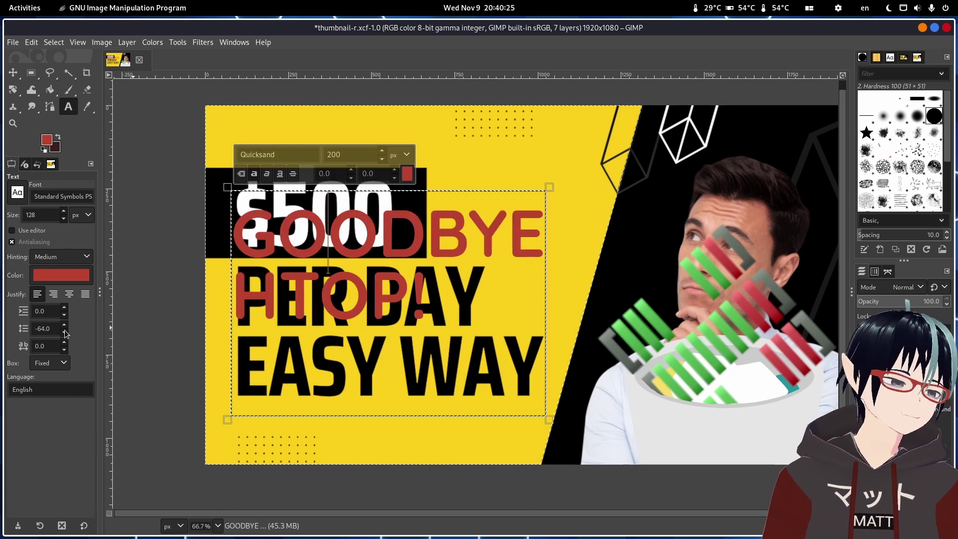
pyautogui.click(63, 334)
pyautogui.scroll(14, 63, 329)
pyautogui.scroll(14, 63, 329)
pyautogui.scroll(14, 63, 327)
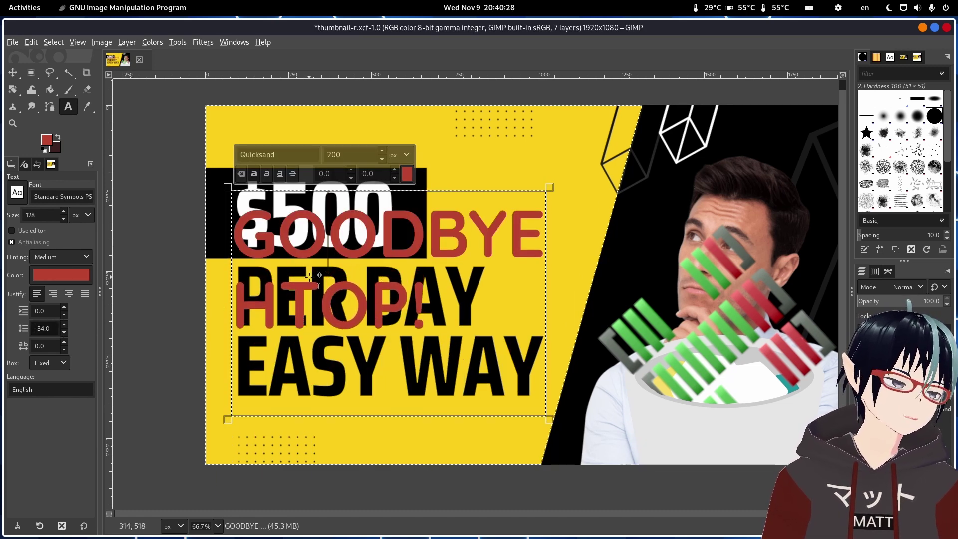
pyautogui.moveTo(322, 273); pyautogui.dragTo(335, 234)
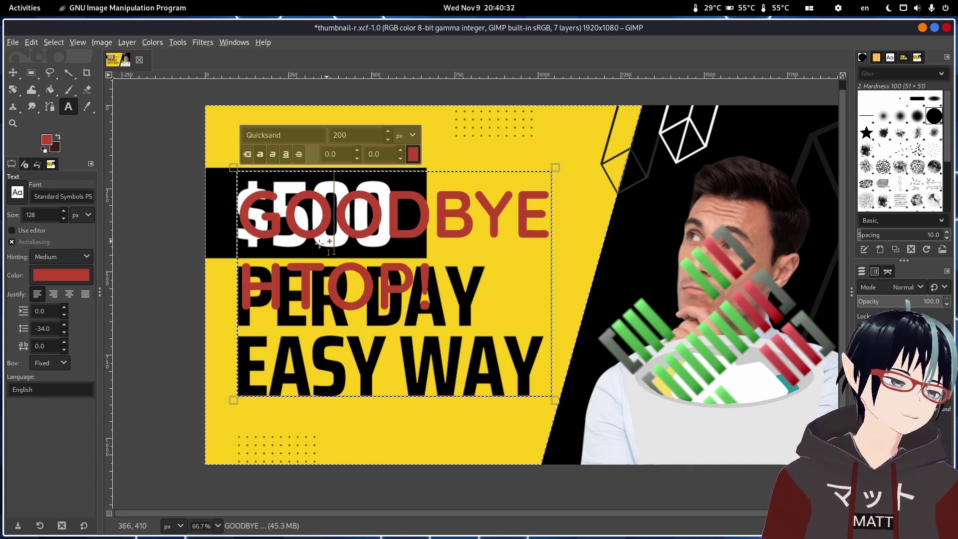
pyautogui.scroll(12, 65, 329)
pyautogui.scroll(12, 64, 328)
pyautogui.scroll(11, 64, 327)
pyautogui.scroll(3, 66, 337)
pyautogui.write('-')
# Add a third text line reading BTOP, fixing the mistyped letters.
pyautogui.click(491, 319)
pyautogui.press('Return')
pyautogui.write('GT')
pyautogui.press('BackSpace')
pyautogui.press('BackSpace')
pyautogui.write('BTOP IT')
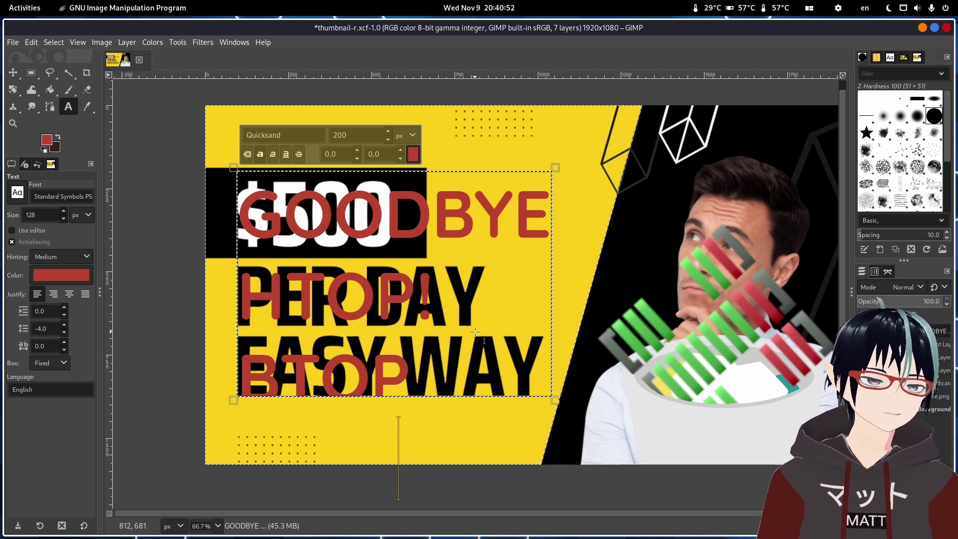
# Set the text box to Dynamic so BTOP FTW! shows, then nudge the text up-left.
pyautogui.click(49, 365)
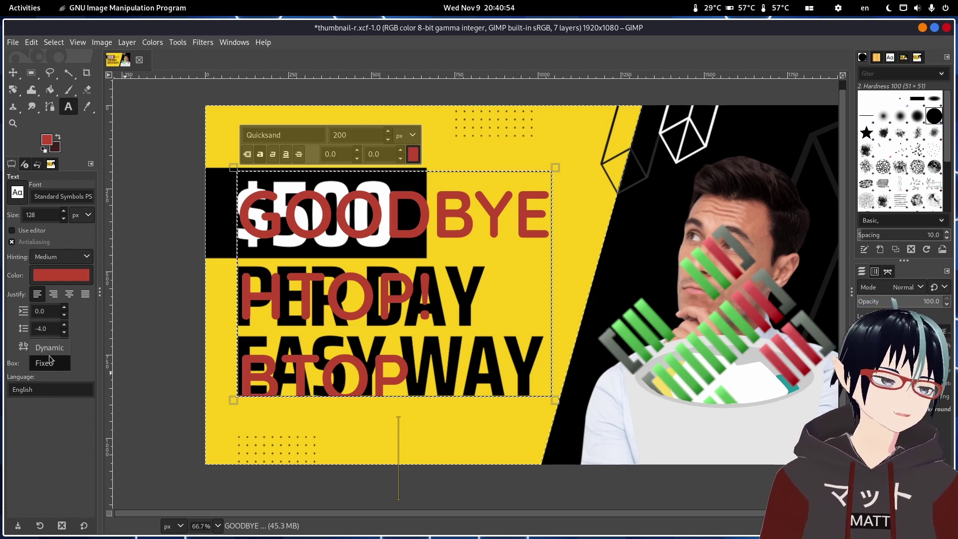
pyautogui.click(52, 347)
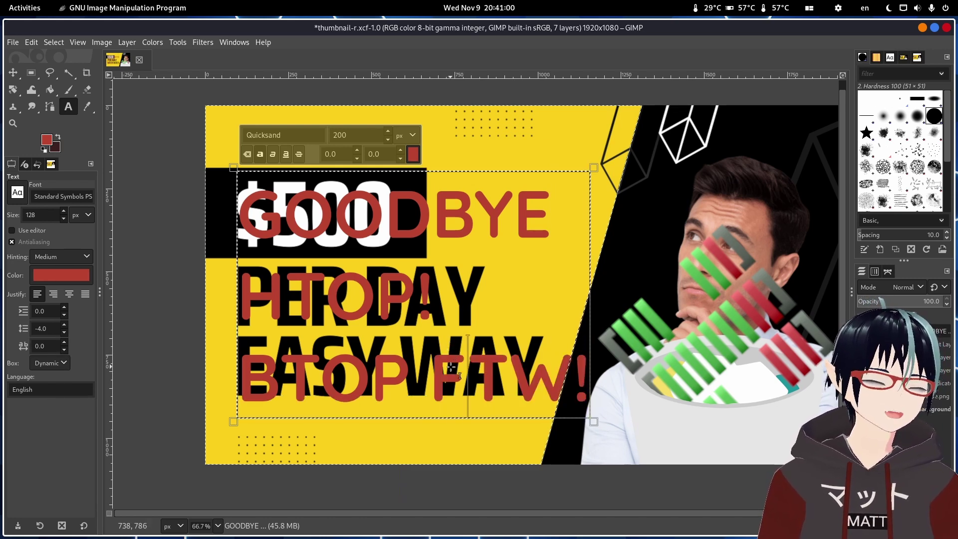
pyautogui.click(431, 358)
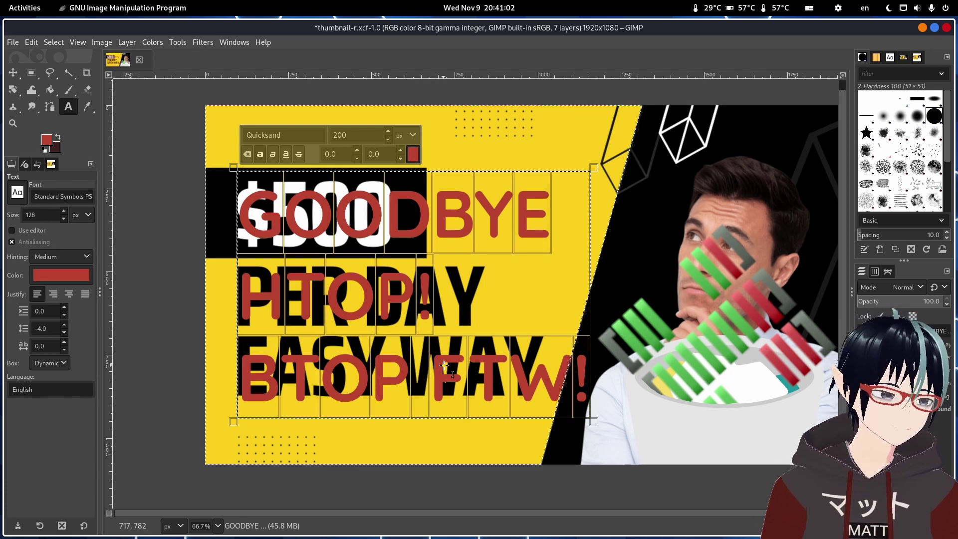
pyautogui.moveTo(397, 373); pyautogui.dragTo(390, 359)
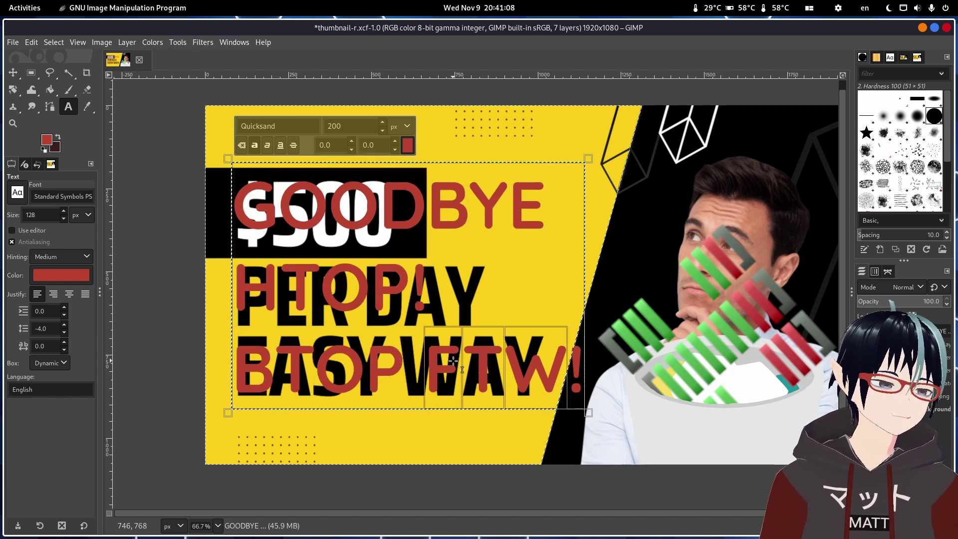
pyautogui.scroll(-4, 334, 124)
pyautogui.scroll(-4, 334, 125)
pyautogui.scroll(-4, 334, 125)
pyautogui.scroll(-4, 334, 125)
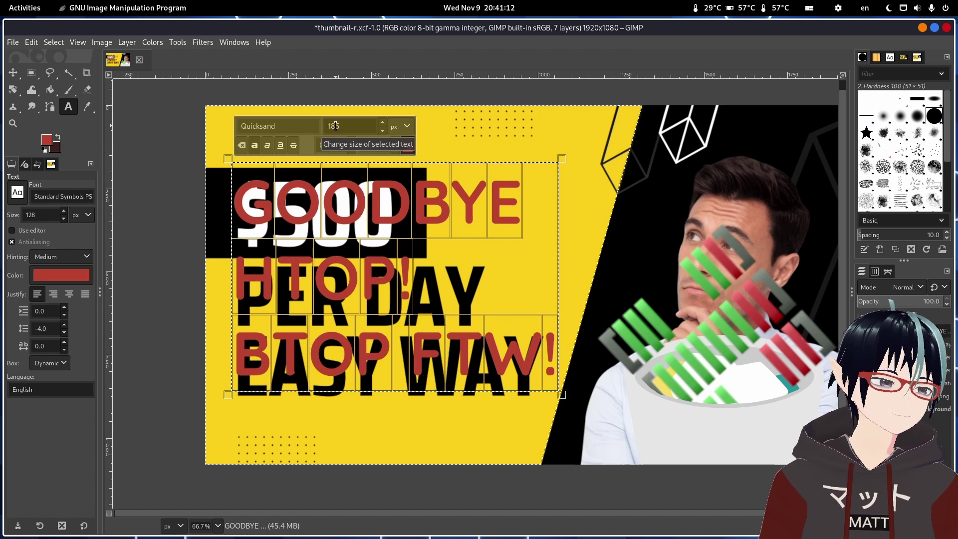
pyautogui.scroll(-1, 359, 127)
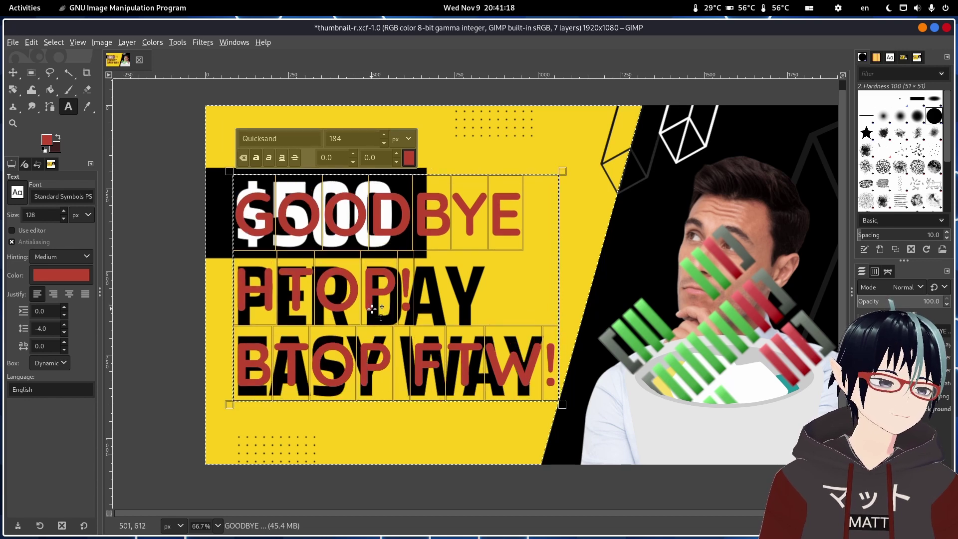
# Nudge the GOODBYE HTOP! BTOP FTW! text down and recolour it white (ffffff).
pyautogui.moveTo(372, 299); pyautogui.dragTo(372, 309)
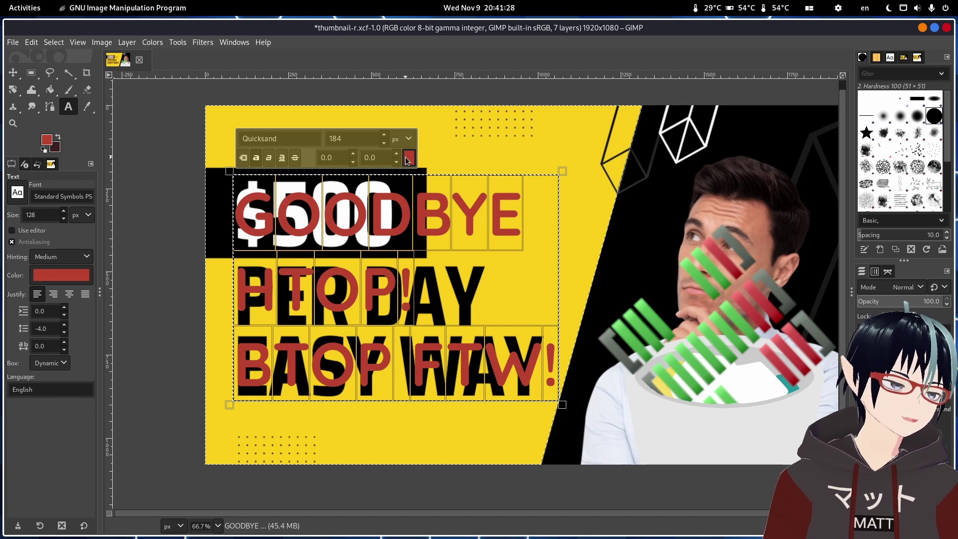
pyautogui.click(408, 159)
pyautogui.click(508, 225)
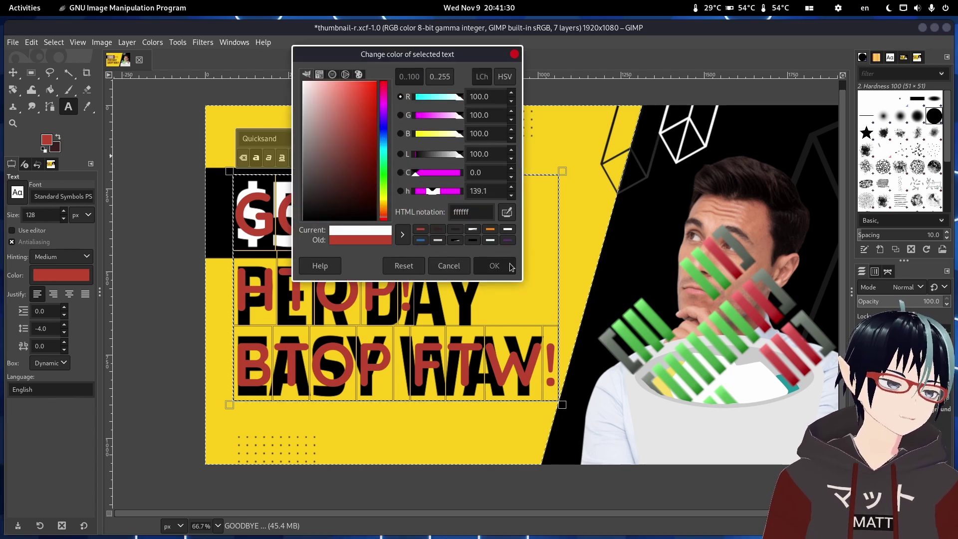
pyautogui.click(494, 260)
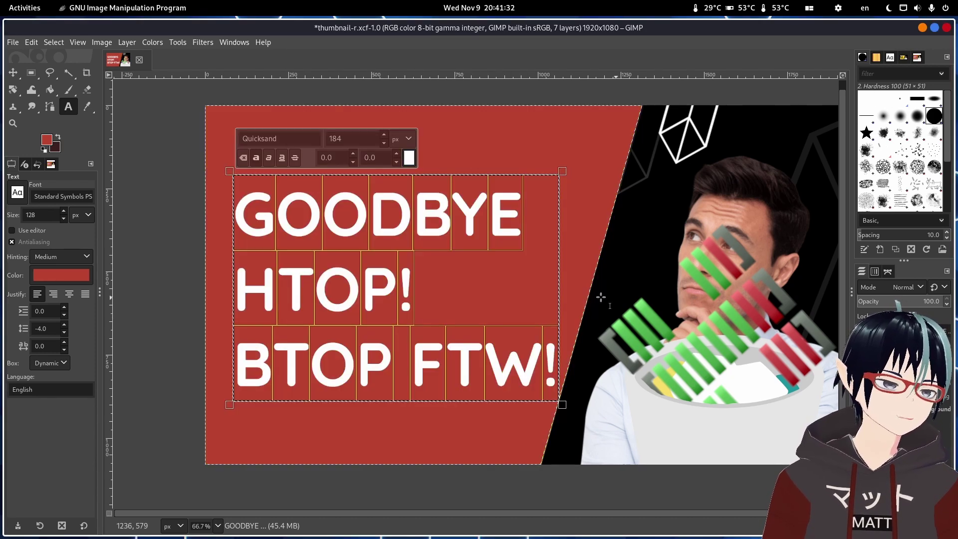
pyautogui.scroll(-3, 464, 331)
pyautogui.scroll(3, 435, 322)
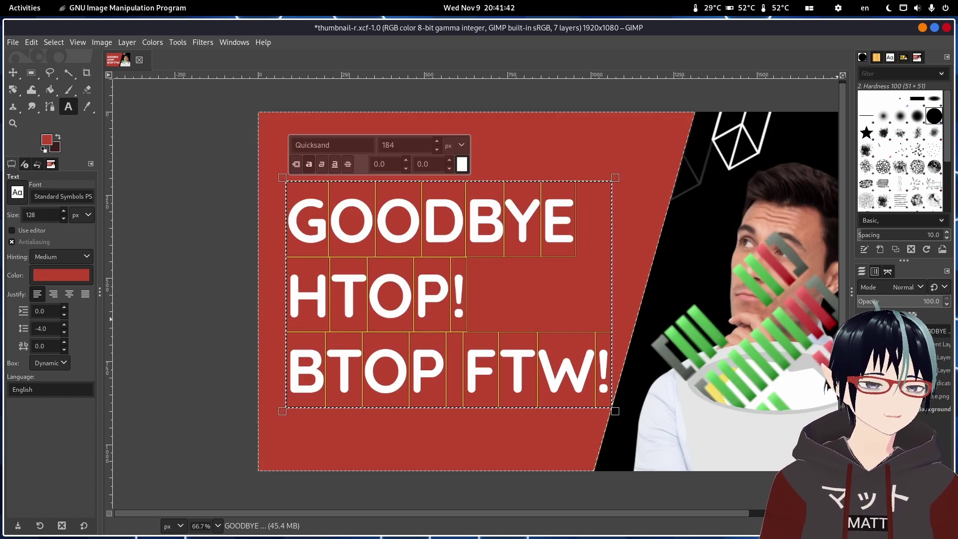
# Undo the last change and pick the Rectangle Select tool.
pyautogui.hotkey('ctrl', 'z')
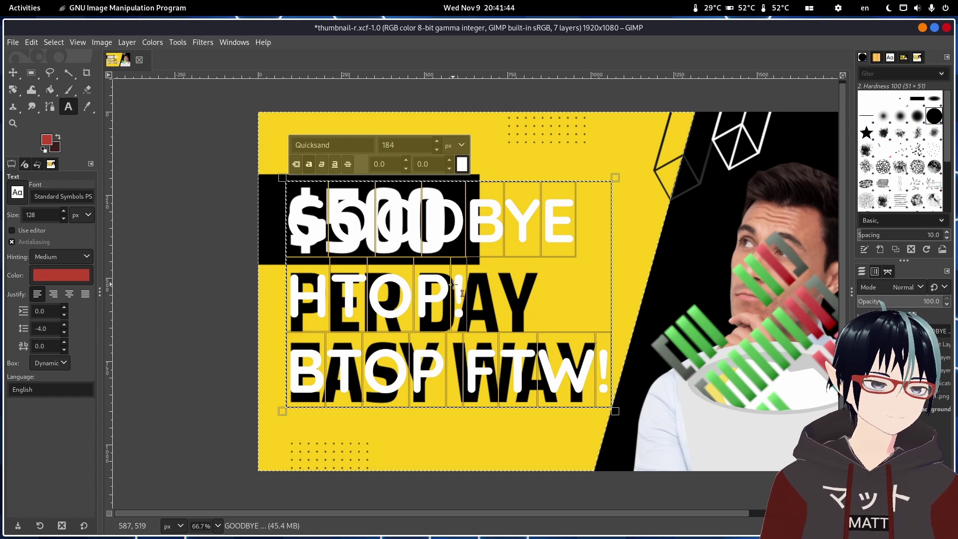
pyautogui.scroll(-2, 456, 288)
pyautogui.scroll(1, 335, 252)
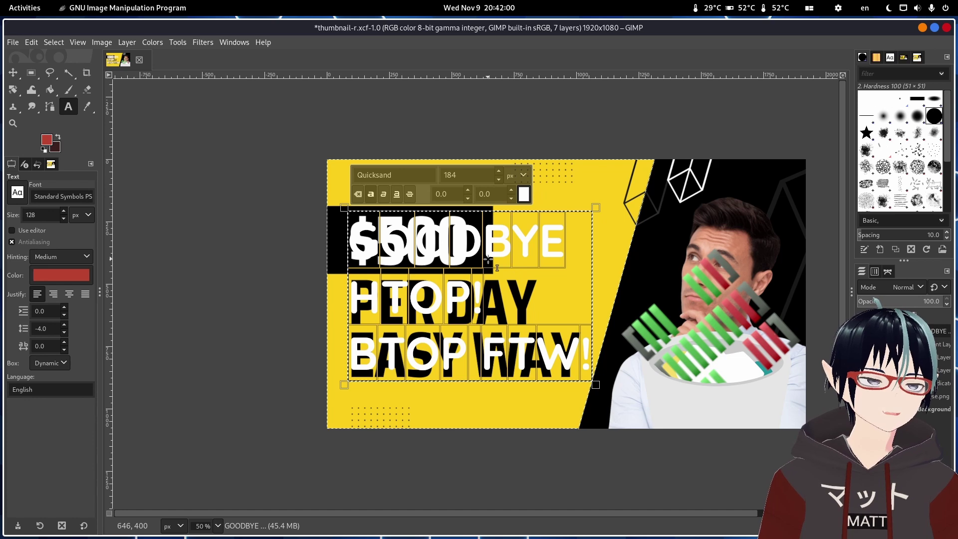
pyautogui.click(31, 73)
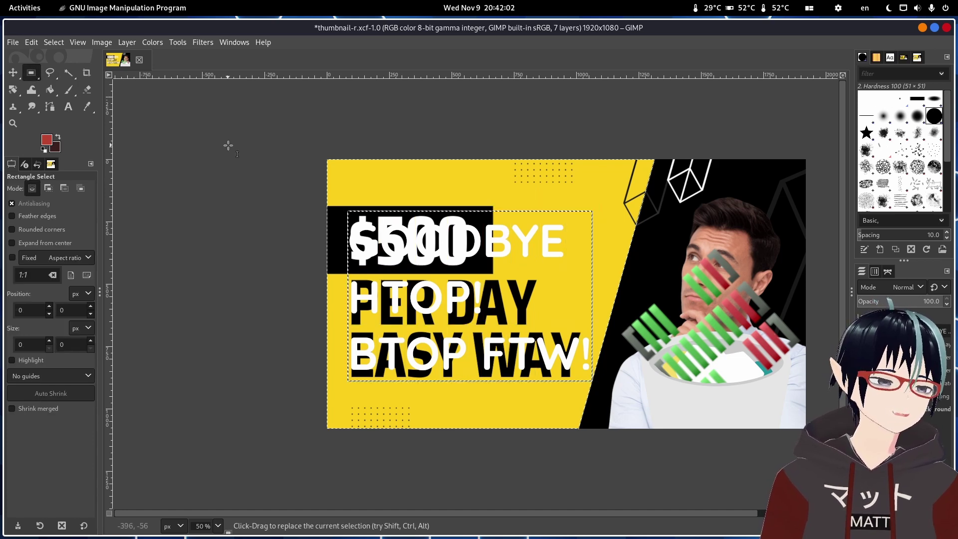
pyautogui.keyDown('ctrl'); pyautogui.scroll(1, 427, 258); pyautogui.keyUp('ctrl')
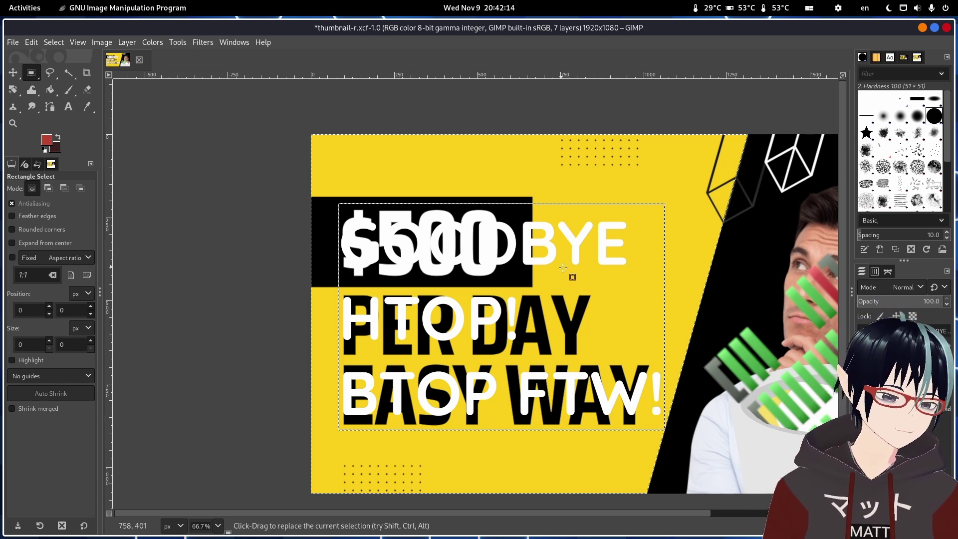
# Sample the teal band from su-thumb.xcf as foreground, then return to Rectangle Select.
pyautogui.click(46, 141)
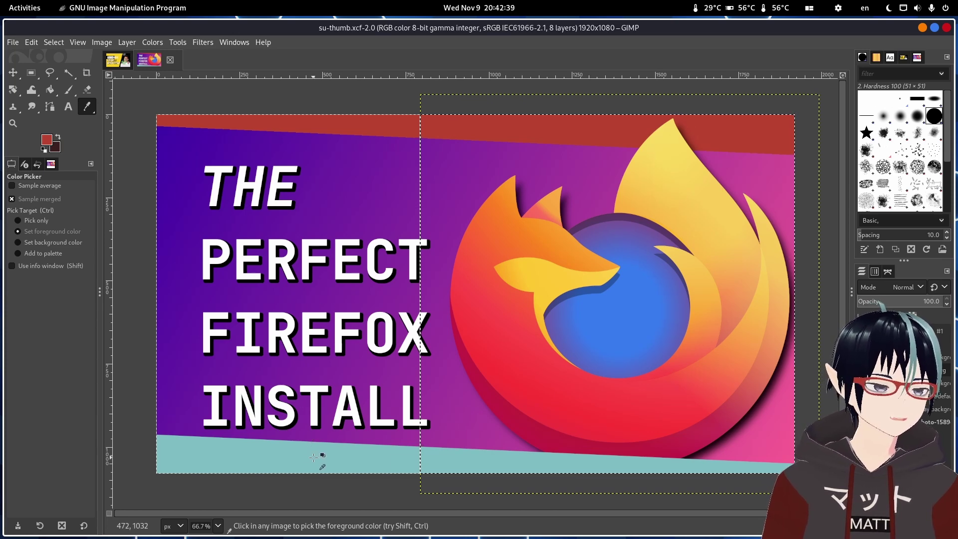
pyautogui.click(120, 60)
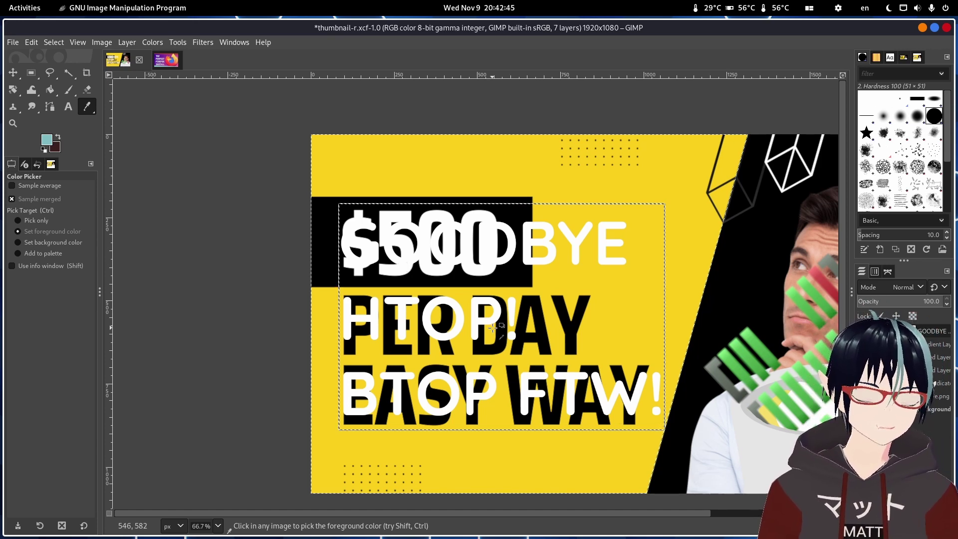
pyautogui.press('r')
pyautogui.keyDown('ctrl'); pyautogui.scroll(-2, 396, 234); pyautogui.keyUp('ctrl')
pyautogui.keyDown('ctrl'); pyautogui.scroll(2, 397, 233); pyautogui.keyUp('ctrl')
pyautogui.keyDown('ctrl'); pyautogui.scroll(1, 398, 237); pyautogui.keyUp('ctrl')
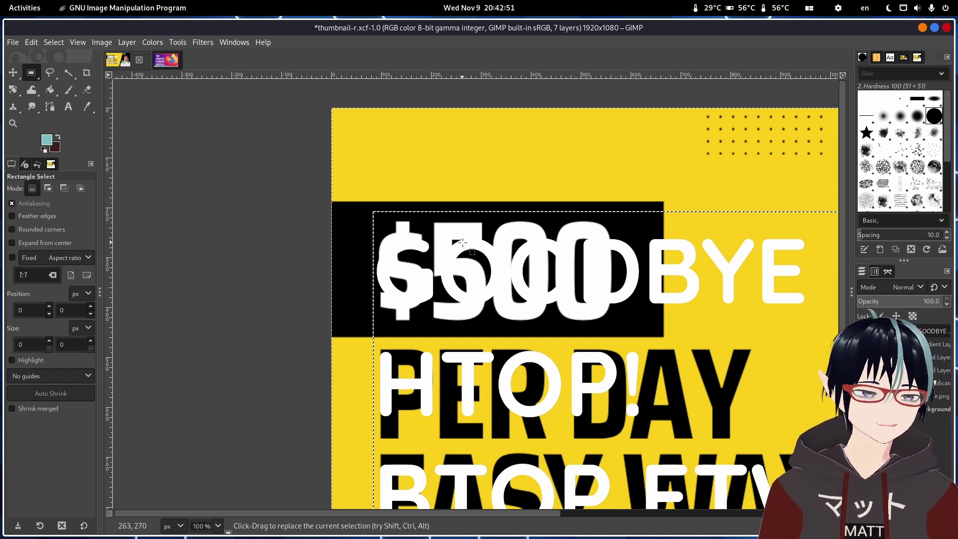
pyautogui.keyDown('ctrl'); pyautogui.scroll(-1, 471, 258); pyautogui.keyUp('ctrl')
pyautogui.keyDown('ctrl'); pyautogui.scroll(1, 500, 264); pyautogui.keyUp('ctrl')
pyautogui.keyDown('ctrl'); pyautogui.scroll(1, 502, 265); pyautogui.keyUp('ctrl')
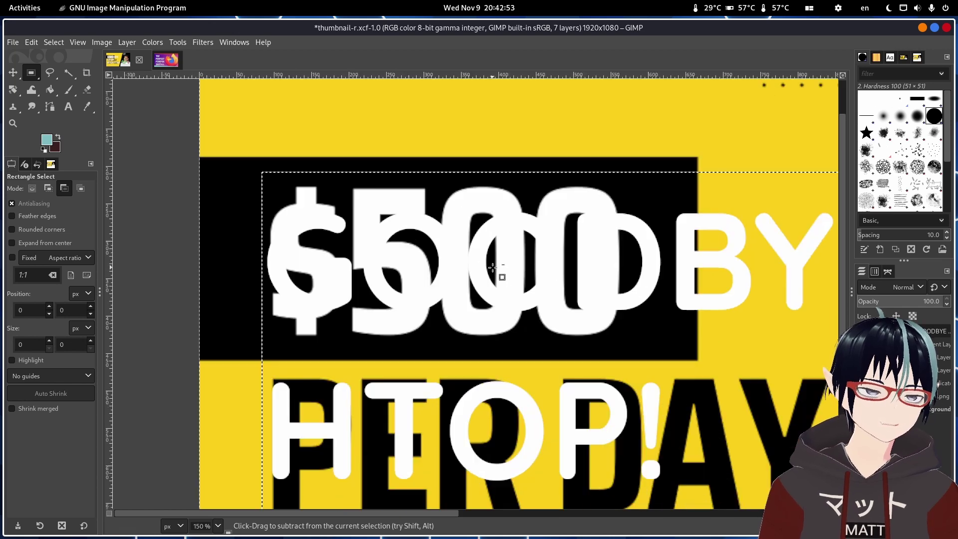
pyautogui.keyDown('ctrl'); pyautogui.scroll(-1, 314, 264); pyautogui.keyUp('ctrl')
pyautogui.keyDown('ctrl'); pyautogui.scroll(-1, 618, 301); pyautogui.keyUp('ctrl')
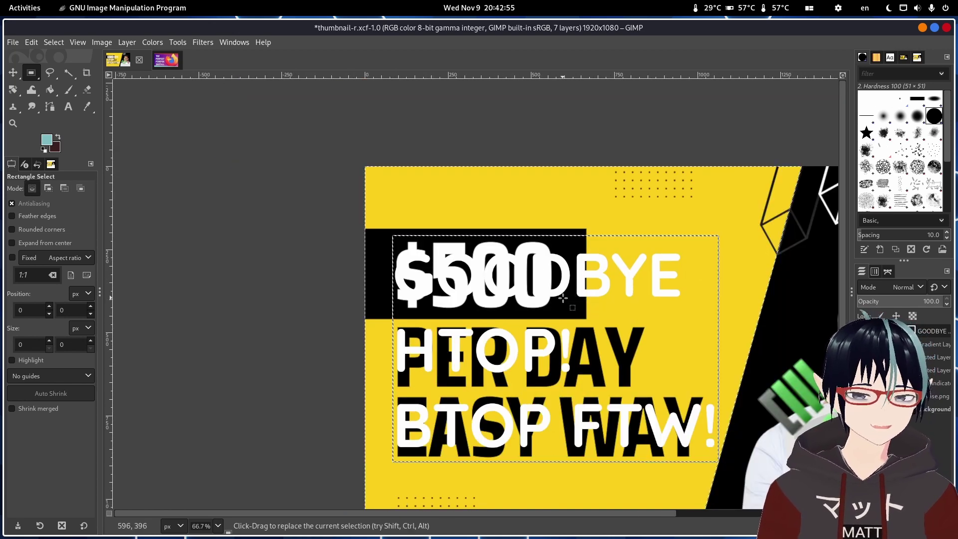
pyautogui.keyDown('ctrl'); pyautogui.scroll(-2, 562, 299); pyautogui.keyUp('ctrl')
pyautogui.keyDown('ctrl'); pyautogui.scroll(2, 494, 280); pyautogui.keyUp('ctrl')
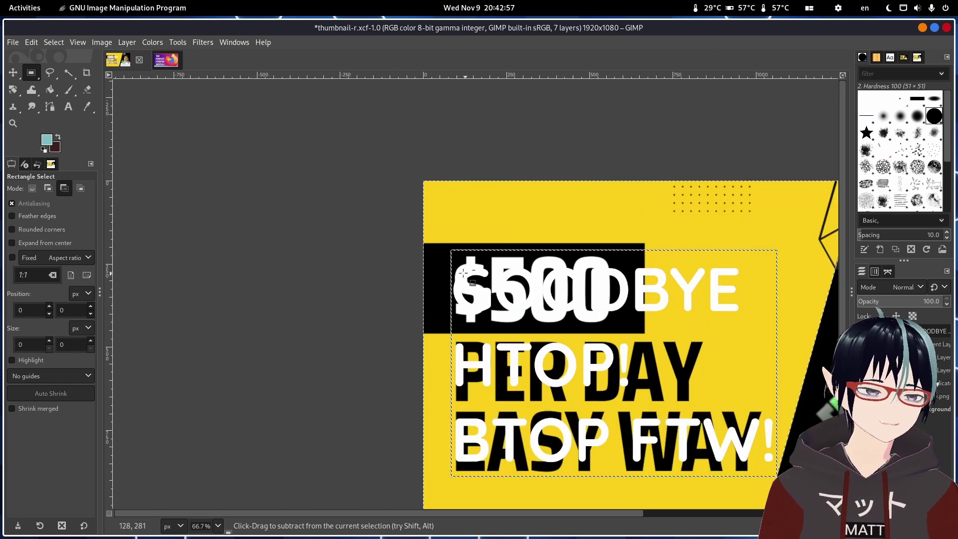
# Draw a 726×273 selection around the GOODBYE line with its left edge at X 0.
pyautogui.moveTo(411, 243); pyautogui.dragTo(469, 274)
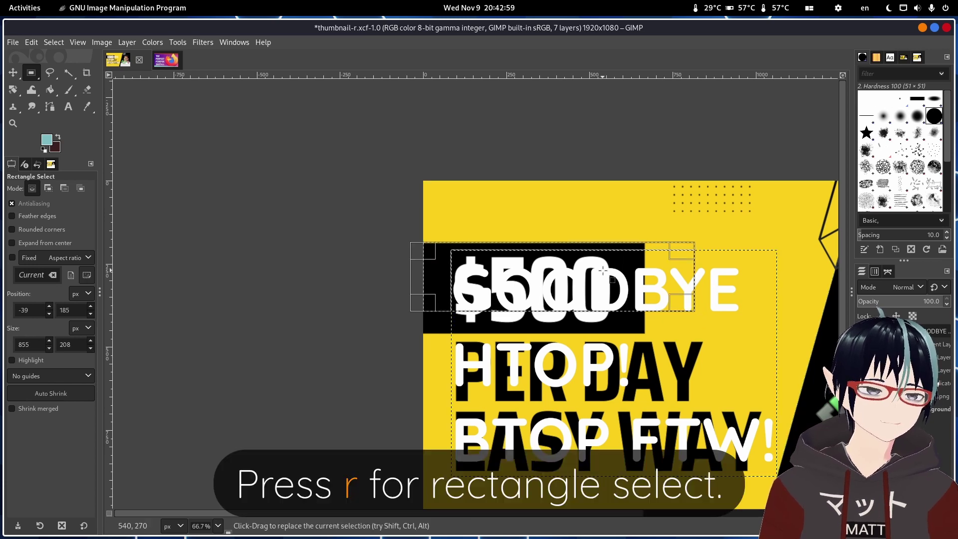
pyautogui.keyDown('ctrl'); pyautogui.scroll(3, 470, 262); pyautogui.keyUp('ctrl')
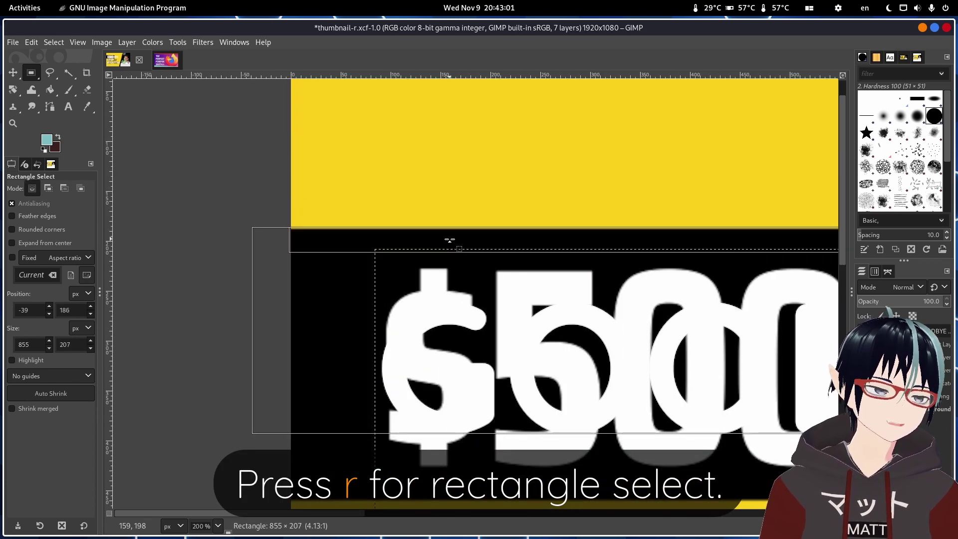
pyautogui.moveTo(446, 238); pyautogui.dragTo(449, 239)
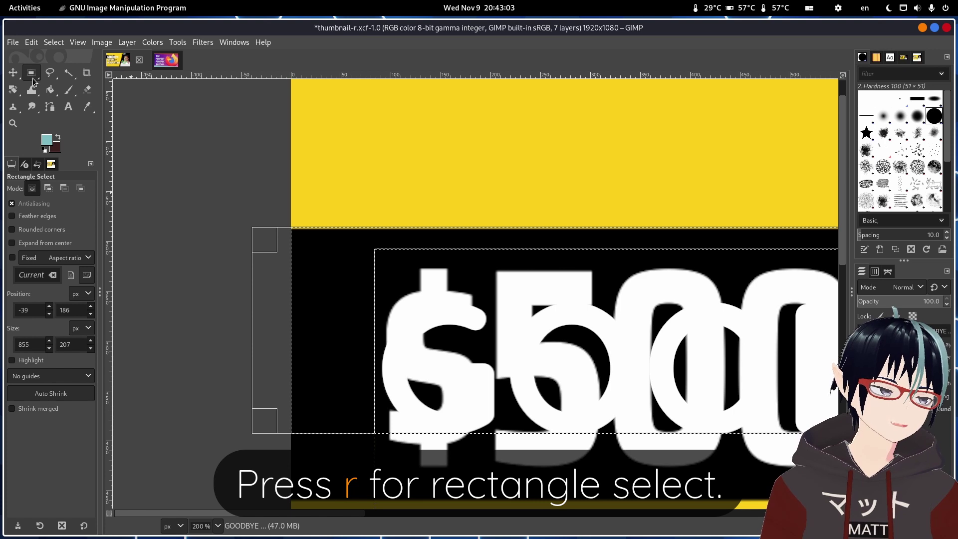
pyautogui.moveTo(400, 228); pyautogui.dragTo(399, 232)
pyautogui.press('-')
pyautogui.press('-')
pyautogui.press('-')
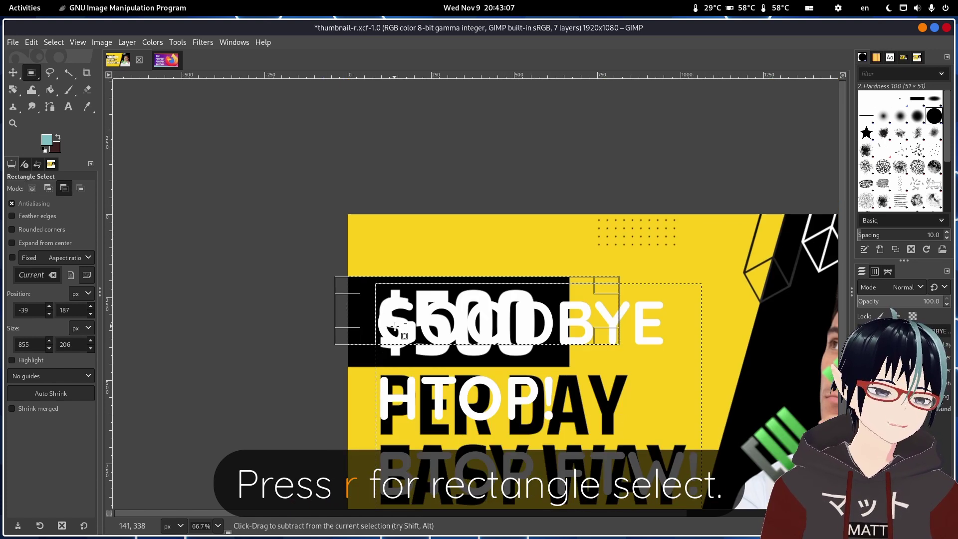
pyautogui.moveTo(401, 231); pyautogui.dragTo(581, 356)
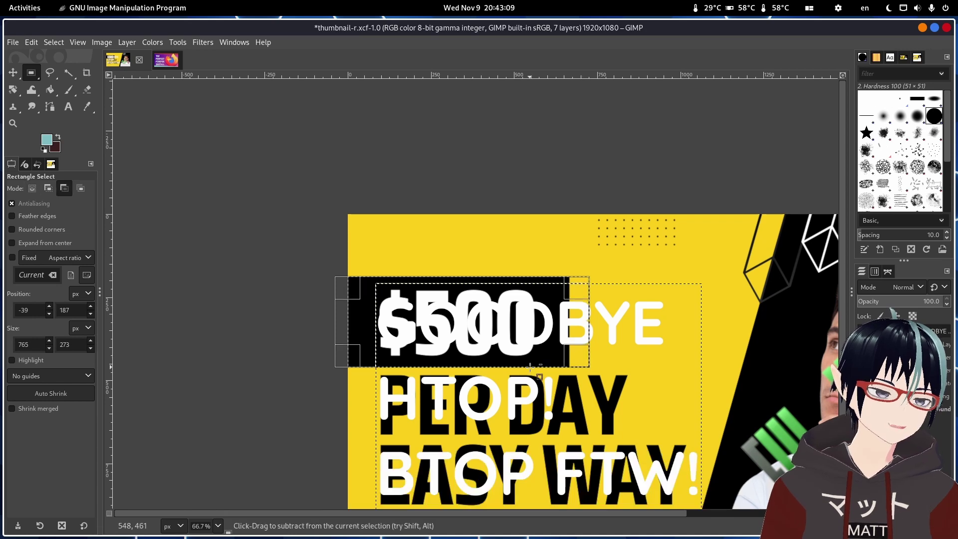
pyautogui.scroll(3, 578, 360)
pyautogui.scroll(-3, 390, 336)
pyautogui.scroll(3, 390, 335)
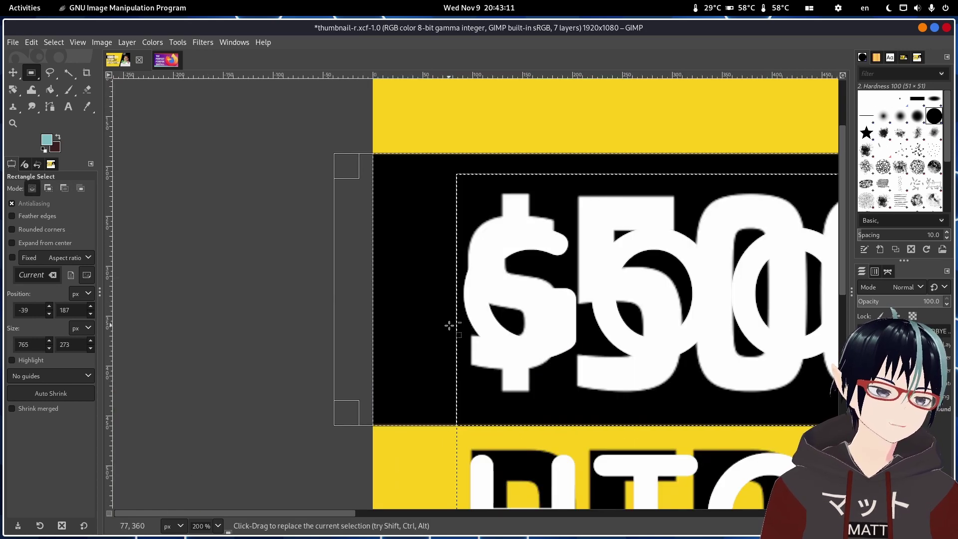
pyautogui.scroll(-6, 500, 326)
pyautogui.scroll(3, 508, 303)
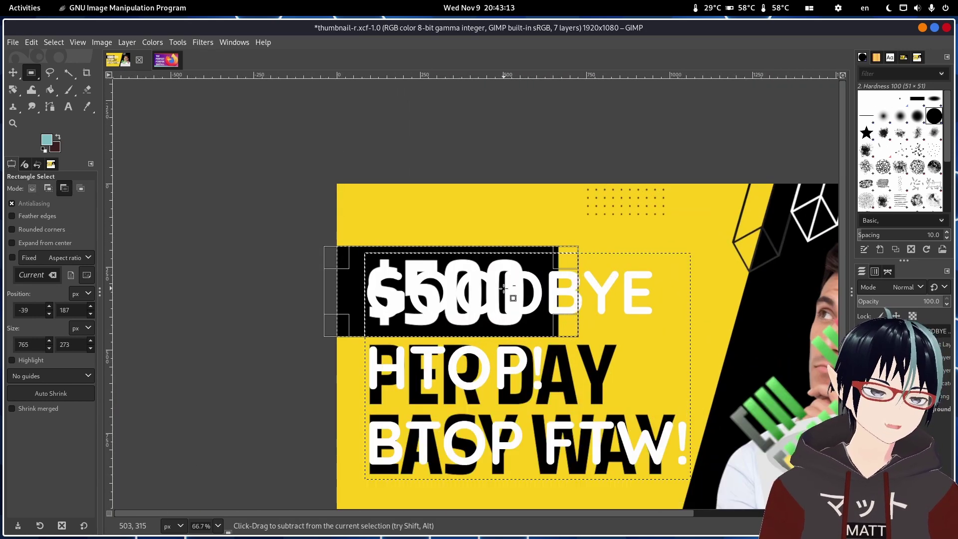
pyautogui.scroll(2, 511, 302)
pyautogui.scroll(-2, 510, 300)
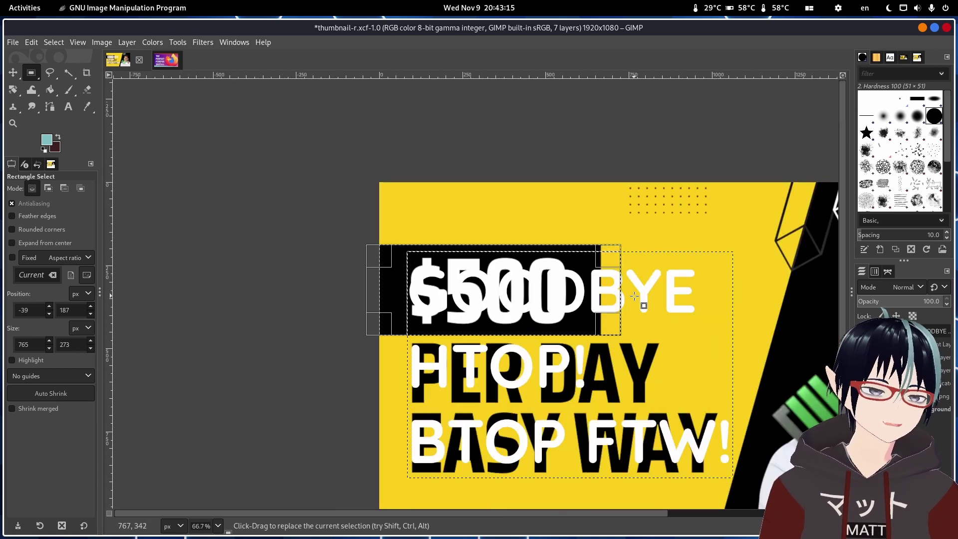
pyautogui.scroll(2, 448, 296)
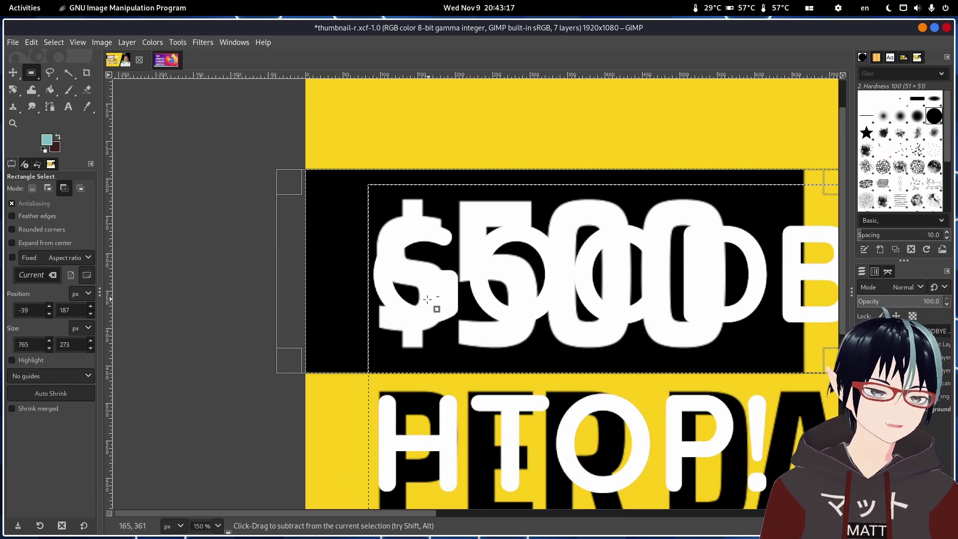
pyautogui.scroll(-2, 351, 262)
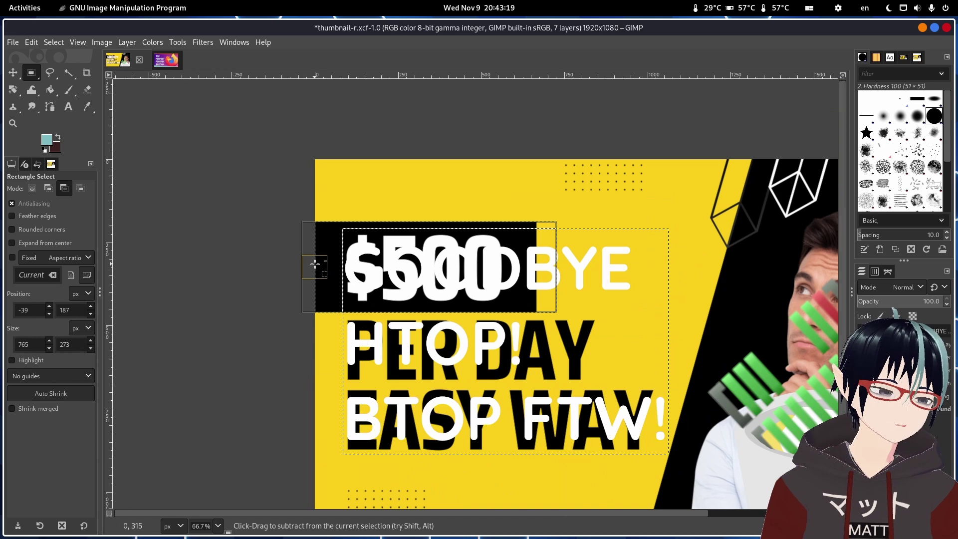
pyautogui.moveTo(318, 268); pyautogui.dragTo(333, 268)
pyautogui.scroll(4, 298, 274)
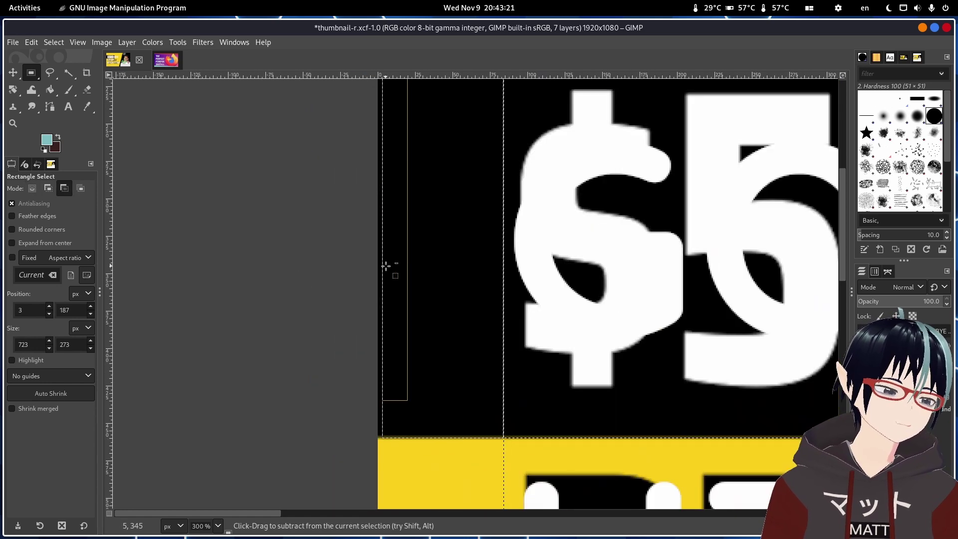
pyautogui.moveTo(395, 265); pyautogui.dragTo(400, 262)
pyautogui.scroll(-1, 362, 304)
pyautogui.scroll(-1, 362, 305)
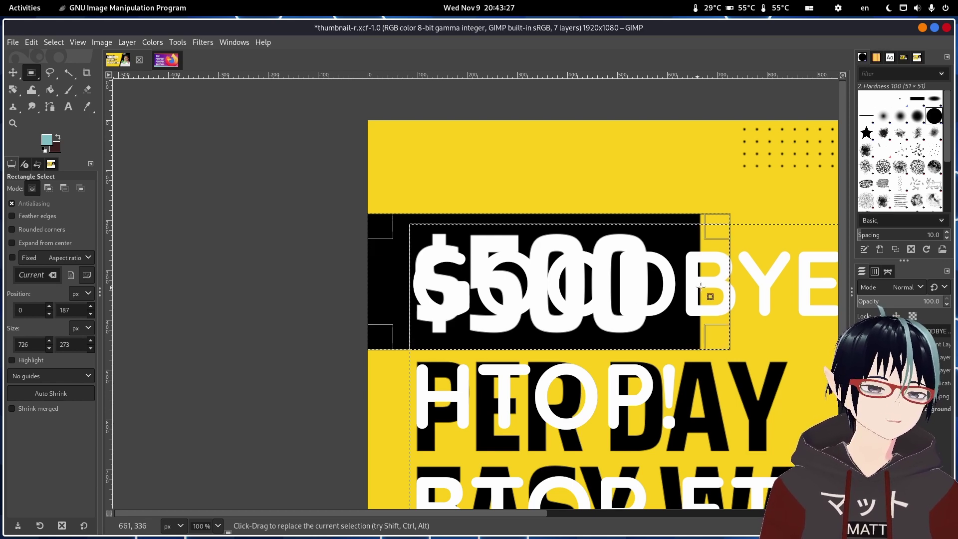
pyautogui.scroll(-1, 354, 299)
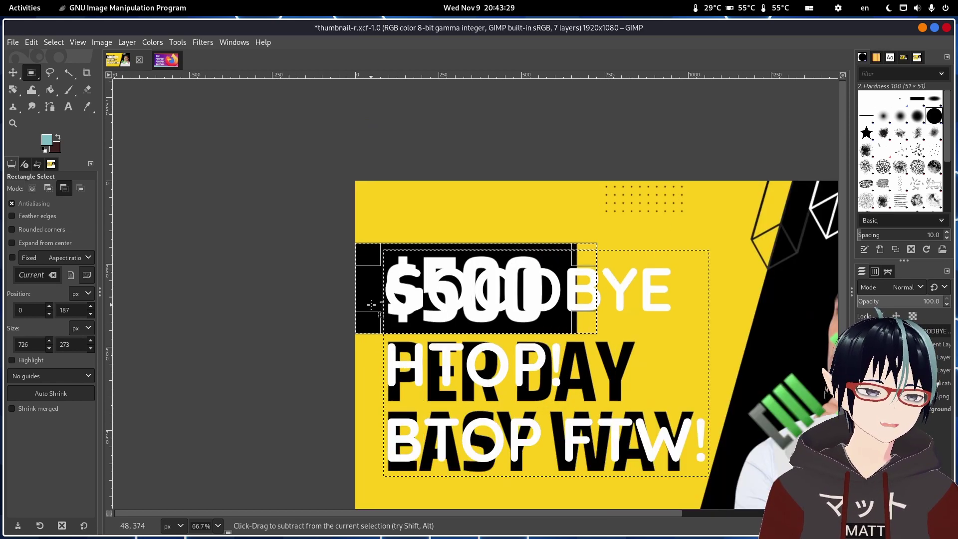
pyautogui.scroll(1, 353, 285)
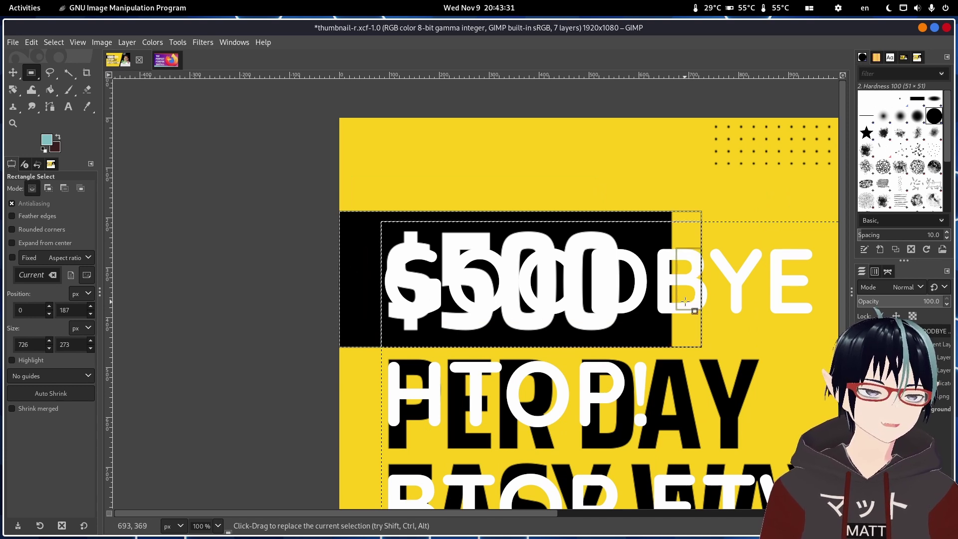
# Draw a 128×273 selection at the left edge and move it just past GOODBYE.
pyautogui.moveTo(678, 282); pyautogui.dragTo(364, 267)
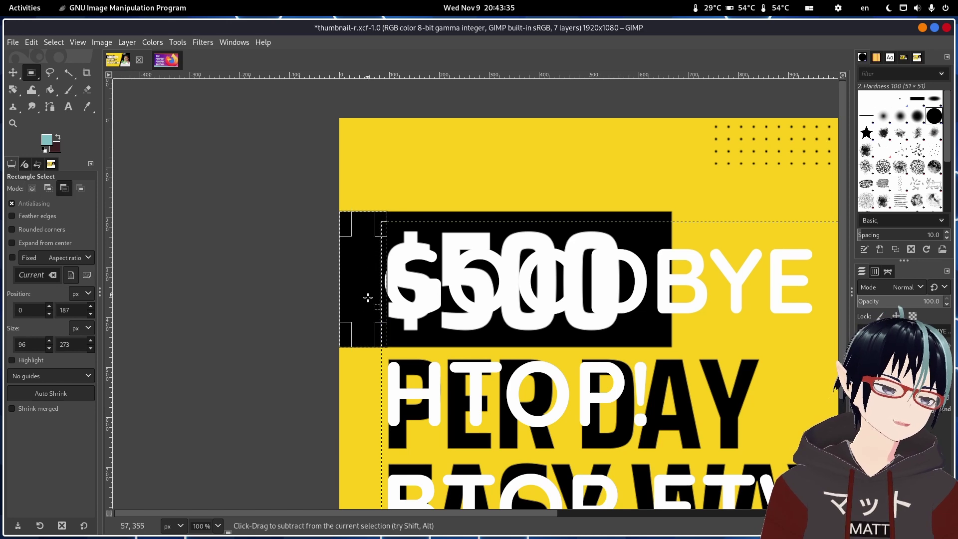
pyautogui.scroll(3, 366, 270)
pyautogui.moveTo(415, 259); pyautogui.dragTo(421, 257)
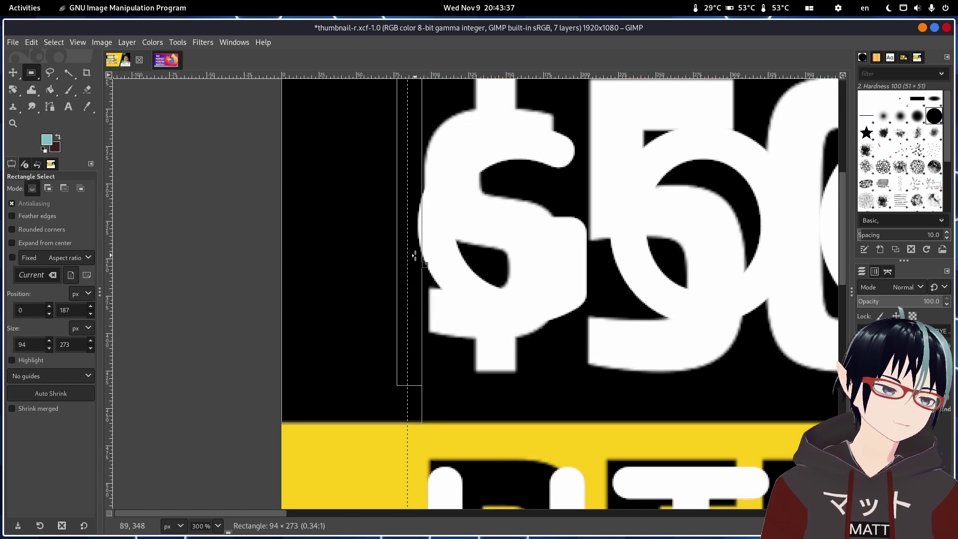
pyautogui.scroll(-3, 448, 339)
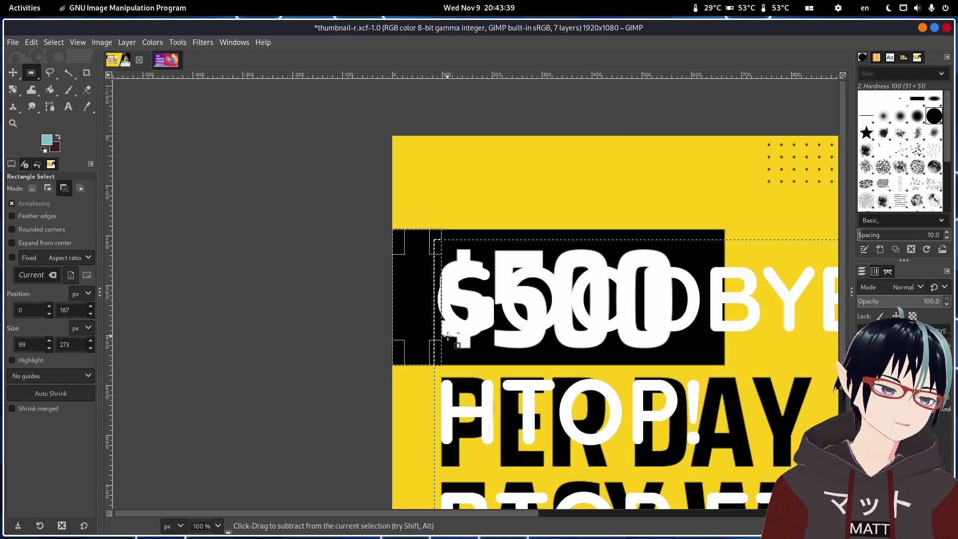
pyautogui.scroll(1, 447, 338)
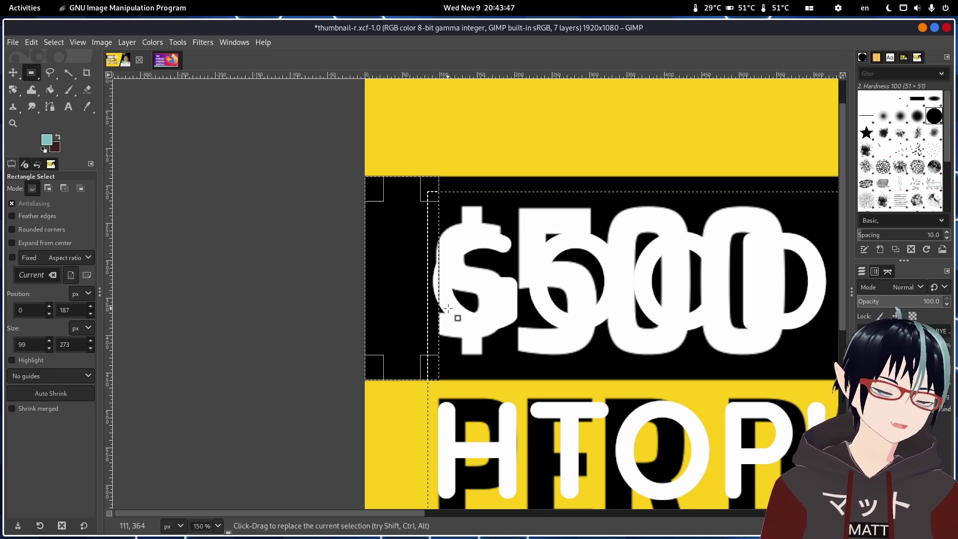
pyautogui.scroll(-3, 446, 307)
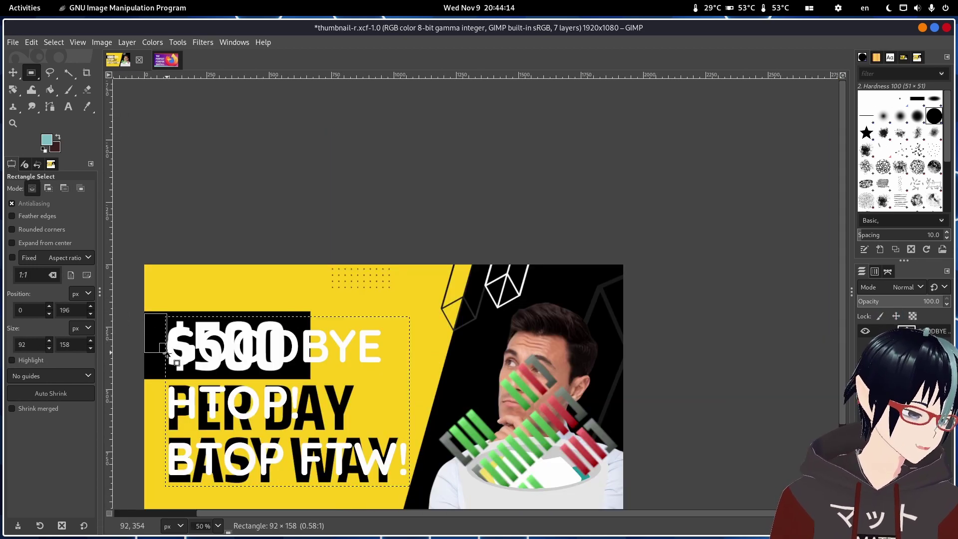
pyautogui.moveTo(144, 312); pyautogui.dragTo(177, 374)
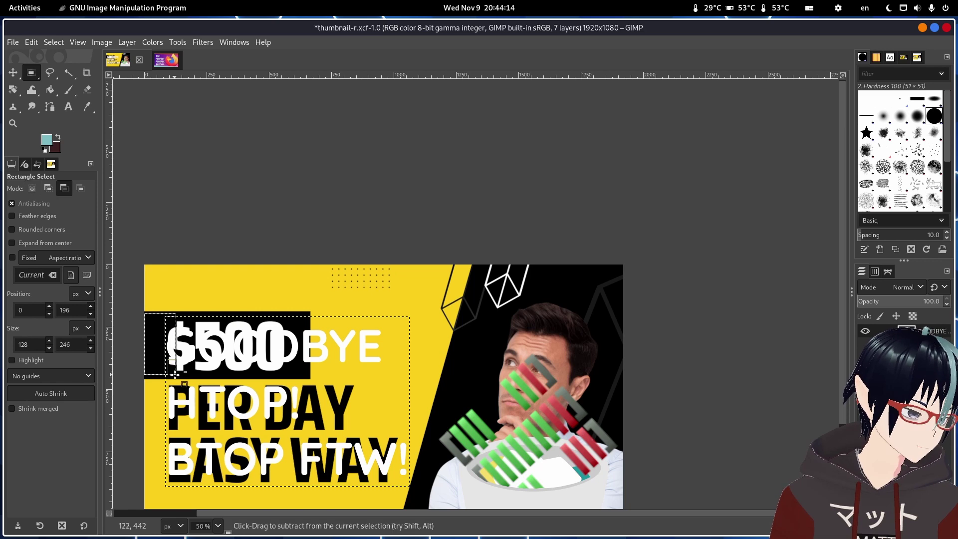
pyautogui.scroll(4, 176, 374)
pyautogui.moveTo(160, 340); pyautogui.dragTo(144, 375)
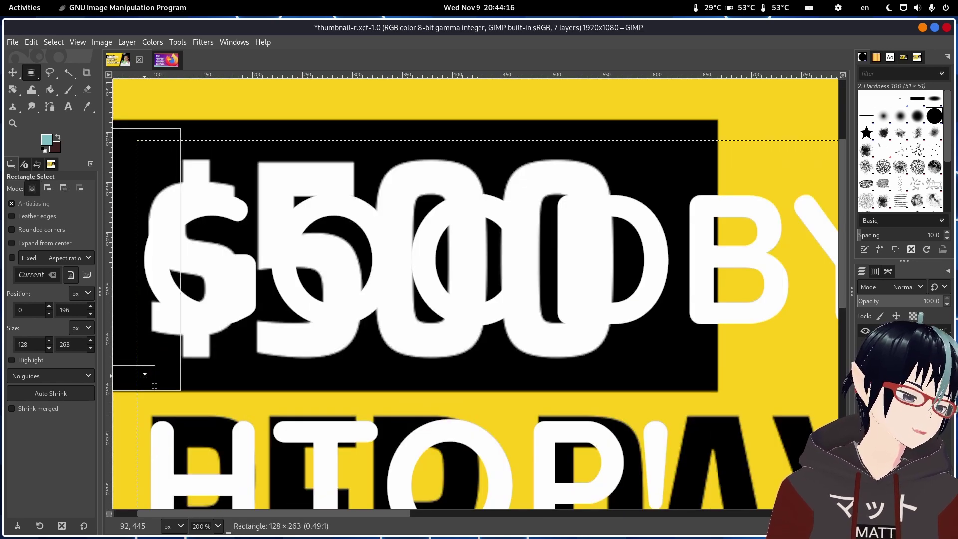
pyautogui.moveTo(145, 145); pyautogui.dragTo(144, 137)
pyautogui.scroll(-2, 171, 216)
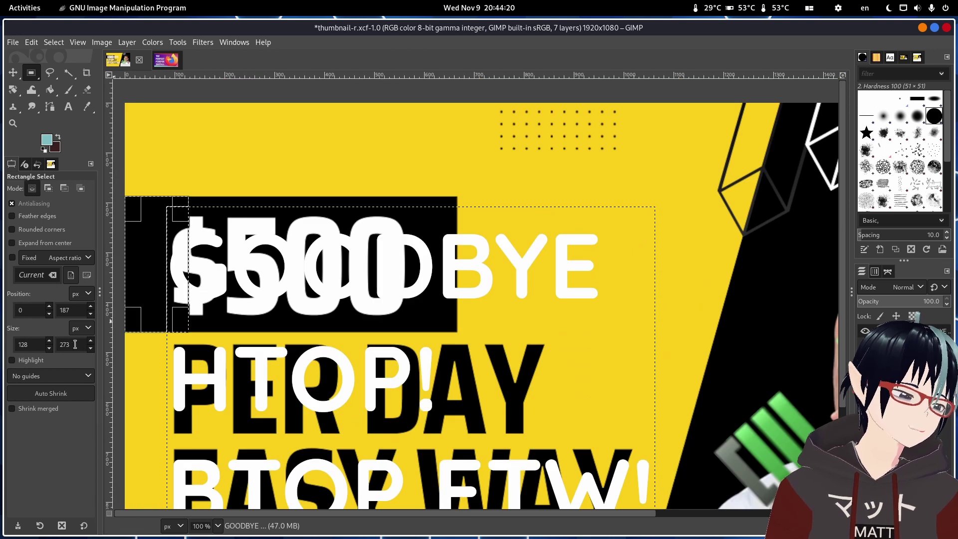
pyautogui.moveTo(149, 269)
pyautogui.mouseDown()
pyautogui.moveTo(139, 268)
pyautogui.moveTo(150, 269)
pyautogui.mouseUp()
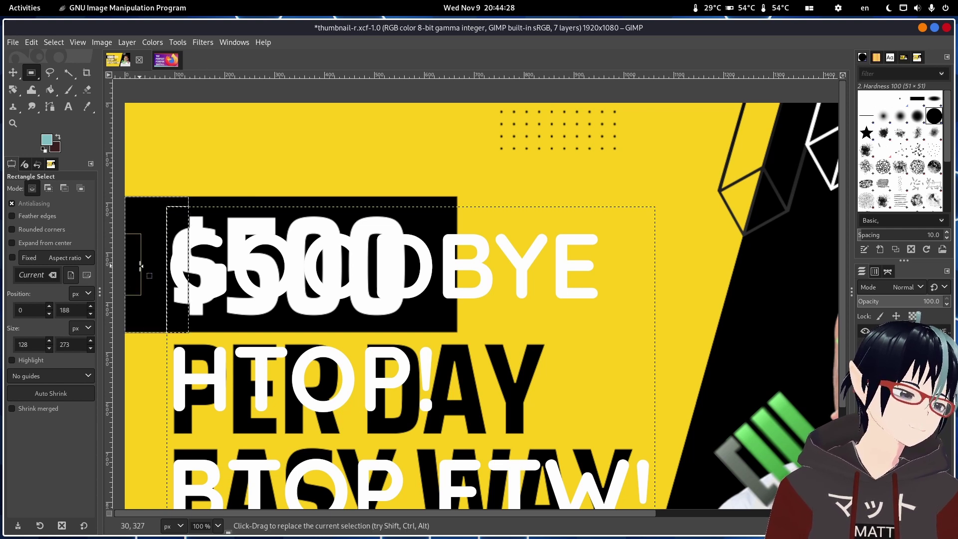
pyautogui.moveTo(140, 265); pyautogui.dragTo(625, 272)
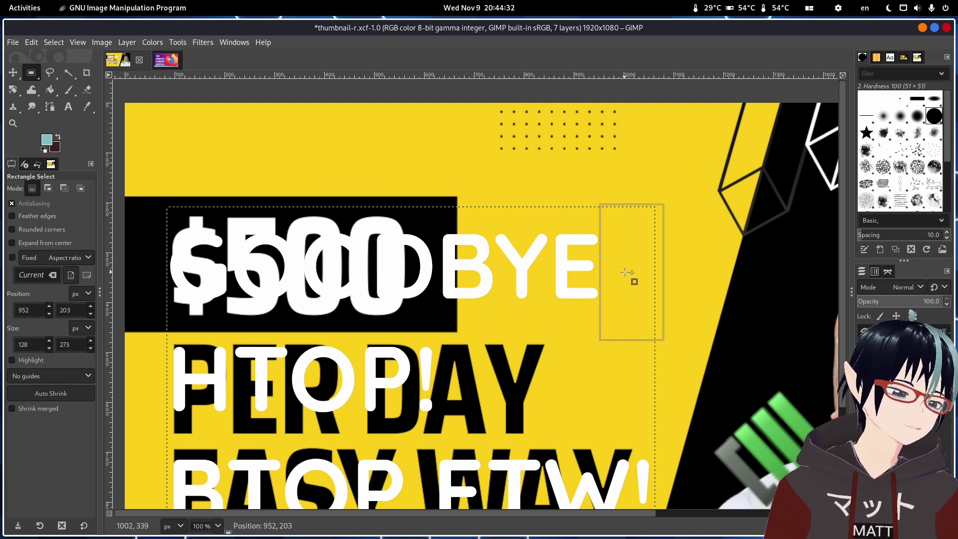
pyautogui.scroll(2, 626, 272)
pyautogui.scroll(1, 622, 269)
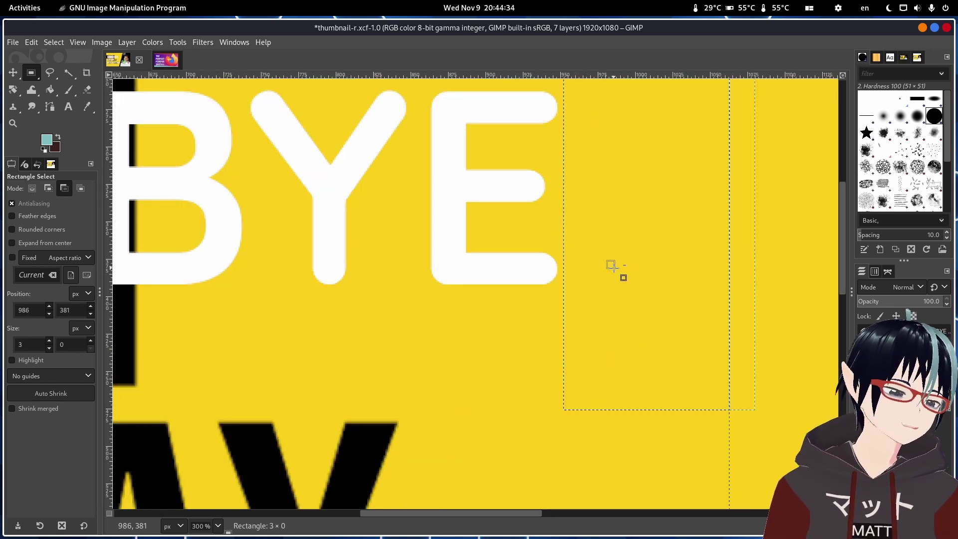
# Set the rectangle's Position Y to 188 and stretch it left into a 1118×273 band.
pyautogui.click(610, 266)
pyautogui.moveTo(641, 271); pyautogui.dragTo(635, 268)
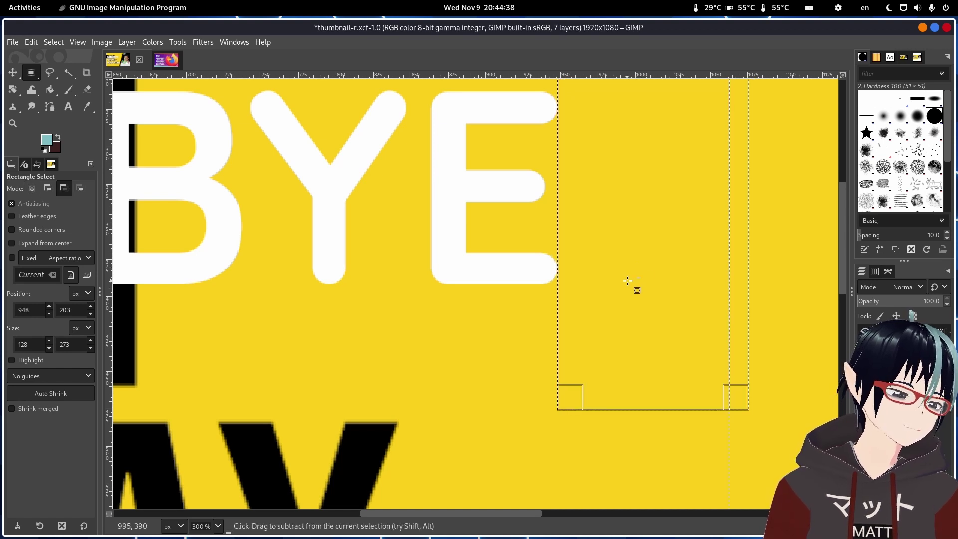
pyautogui.scroll(-2, 637, 284)
pyautogui.moveTo(651, 277); pyautogui.dragTo(652, 272)
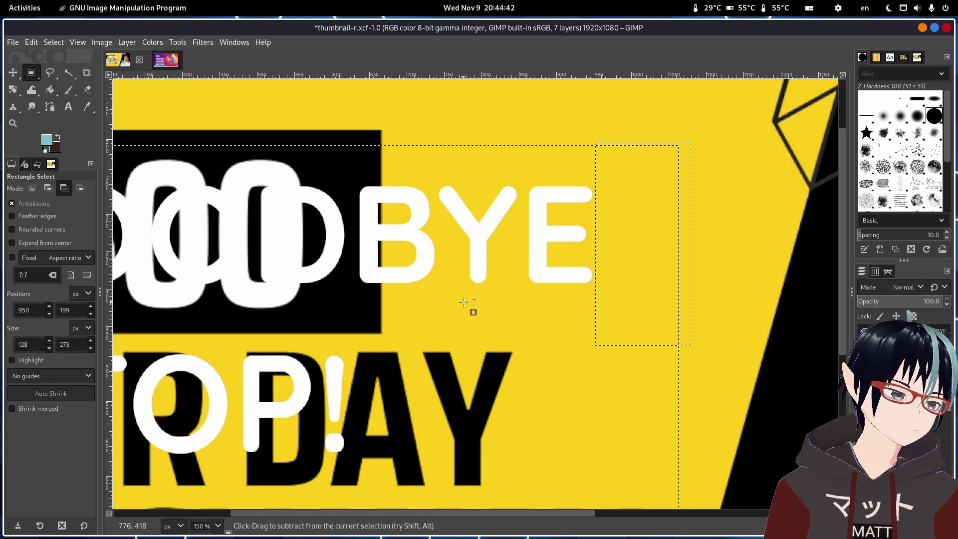
pyautogui.moveTo(624, 287); pyautogui.dragTo(627, 291)
pyautogui.doubleClick(65, 310)
pyautogui.write('188')
pyautogui.press('Return')
pyautogui.scroll(-2, 383, 298)
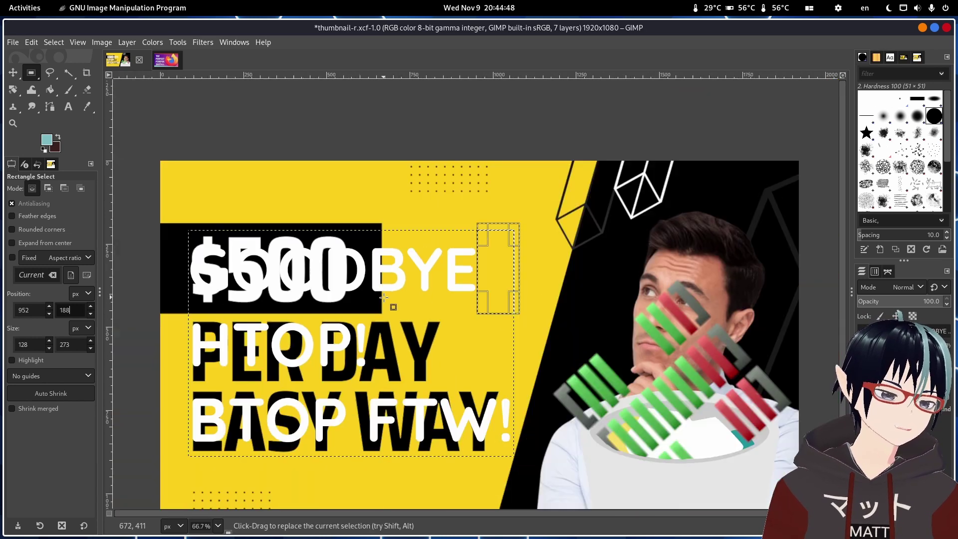
pyautogui.scroll(1, 125, 280)
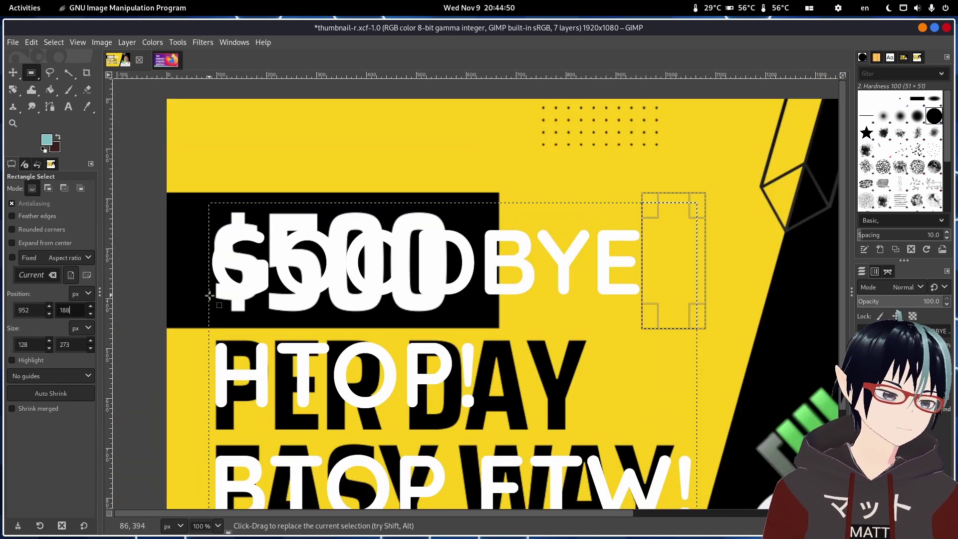
pyautogui.moveTo(653, 263); pyautogui.dragTo(158, 294)
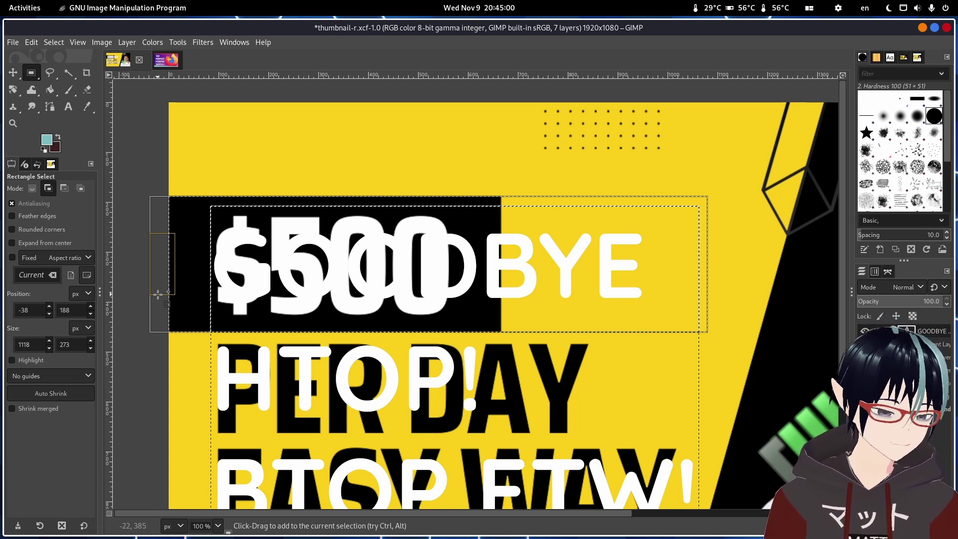
# Fill the band teal on a new Highlight layer placed beneath the GOODBYE text.
pyautogui.hotkey('shift', 'b')
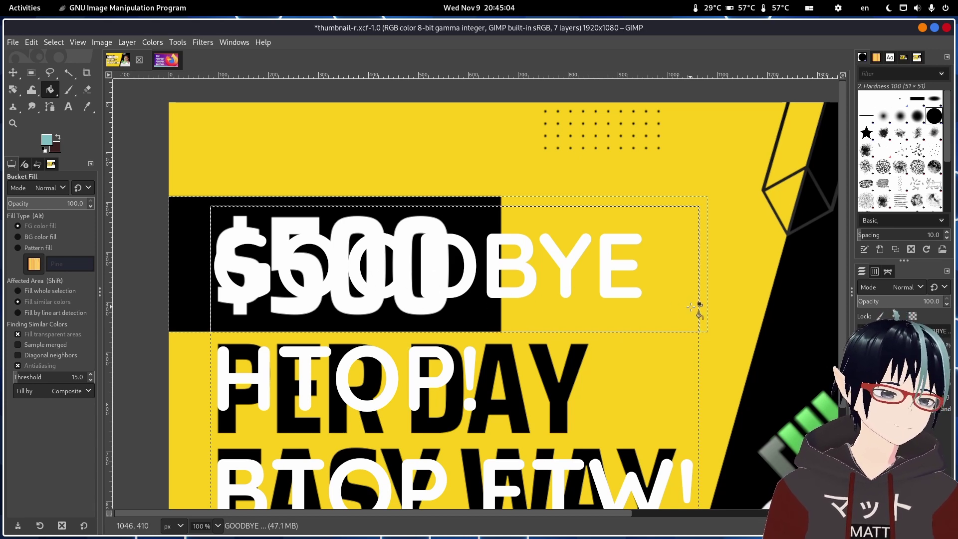
pyautogui.hotkey('ctrl', 'shift', 'n')
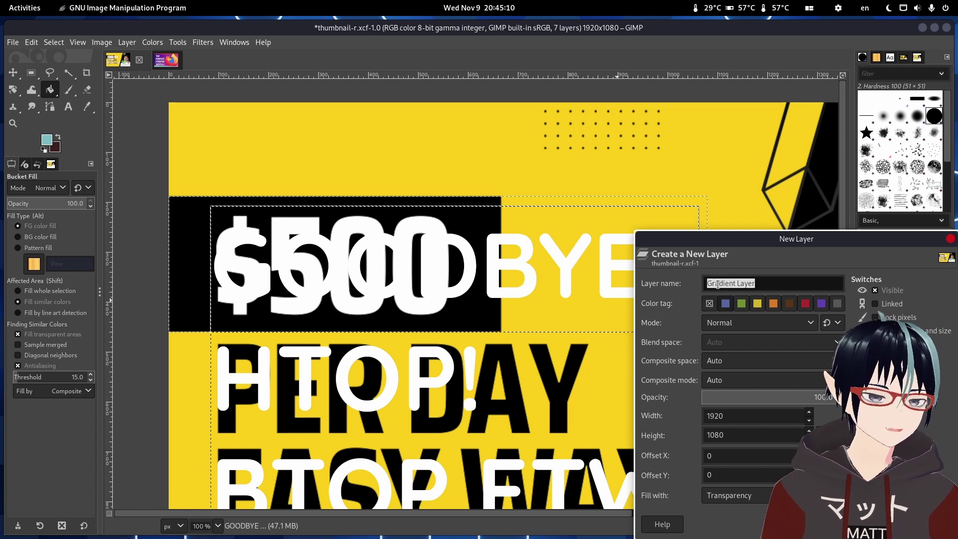
pyautogui.write('Highlight')
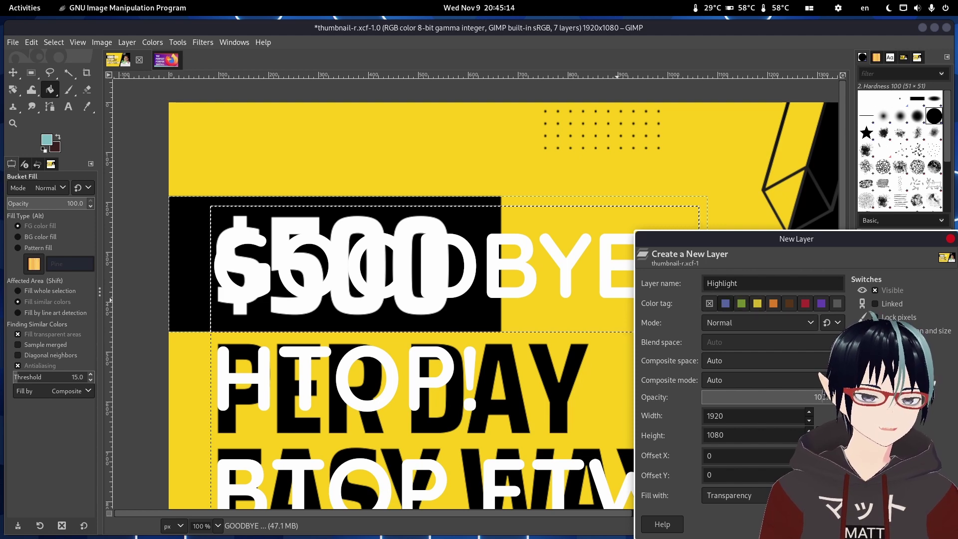
pyautogui.press('Return')
pyautogui.press('-')
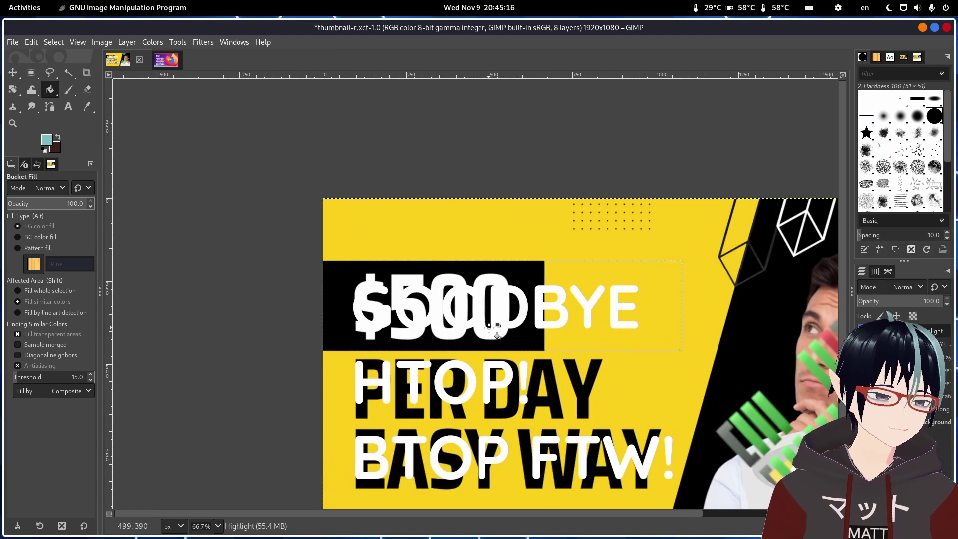
pyautogui.click(466, 339)
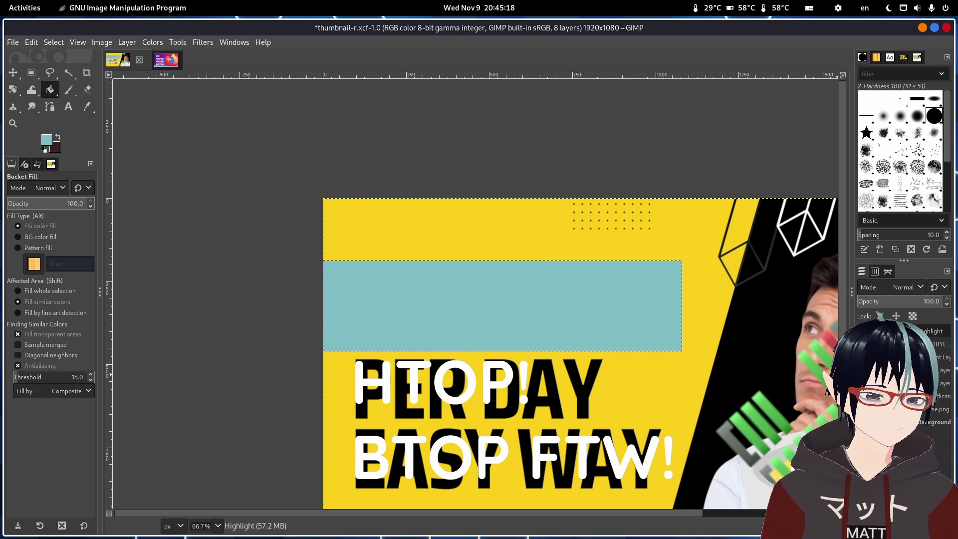
pyautogui.moveTo(924, 331); pyautogui.dragTo(935, 352)
pyautogui.keyDown('ctrl'); pyautogui.scroll(-3, 502, 338); pyautogui.keyUp('ctrl')
pyautogui.keyDown('ctrl'); pyautogui.scroll(3, 476, 332); pyautogui.keyUp('ctrl')
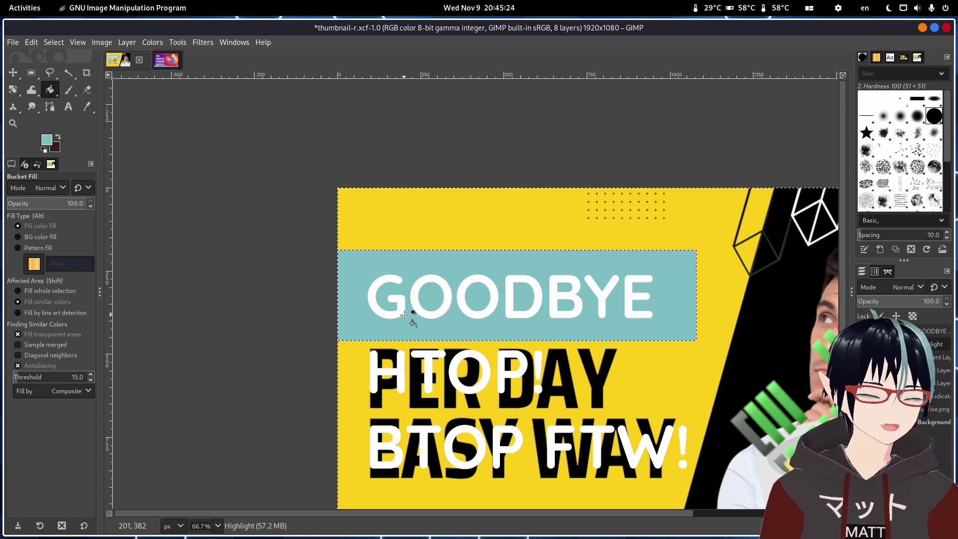
pyautogui.keyDown('ctrl'); pyautogui.scroll(-1, 388, 309); pyautogui.keyUp('ctrl')
pyautogui.keyDown('ctrl'); pyautogui.scroll(2, 404, 338); pyautogui.keyUp('ctrl')
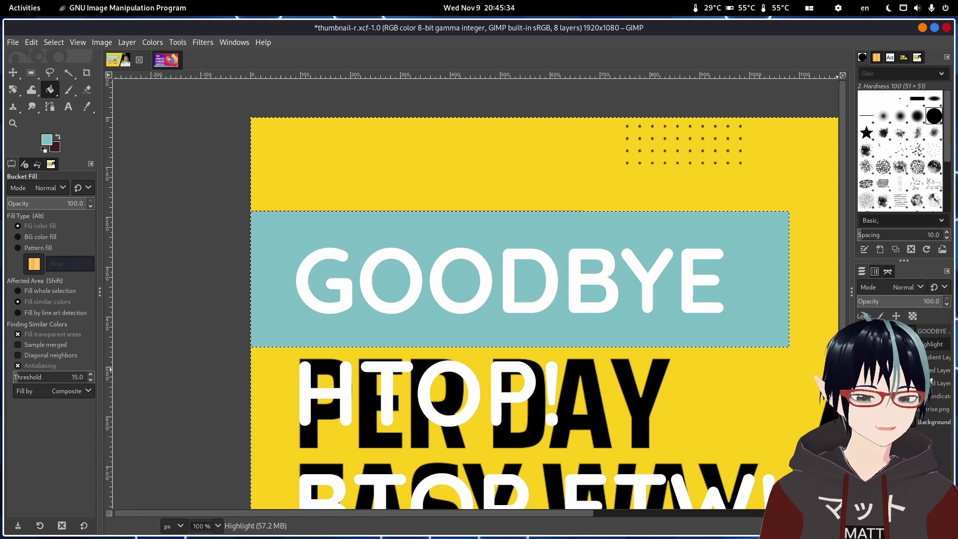
pyautogui.scroll(-2, 680, 349)
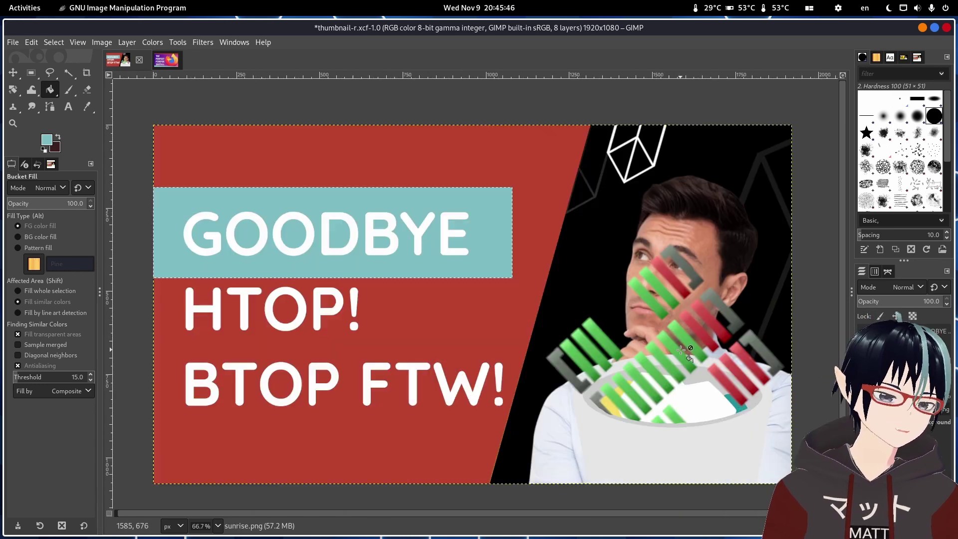
pyautogui.scroll(2, 749, 357)
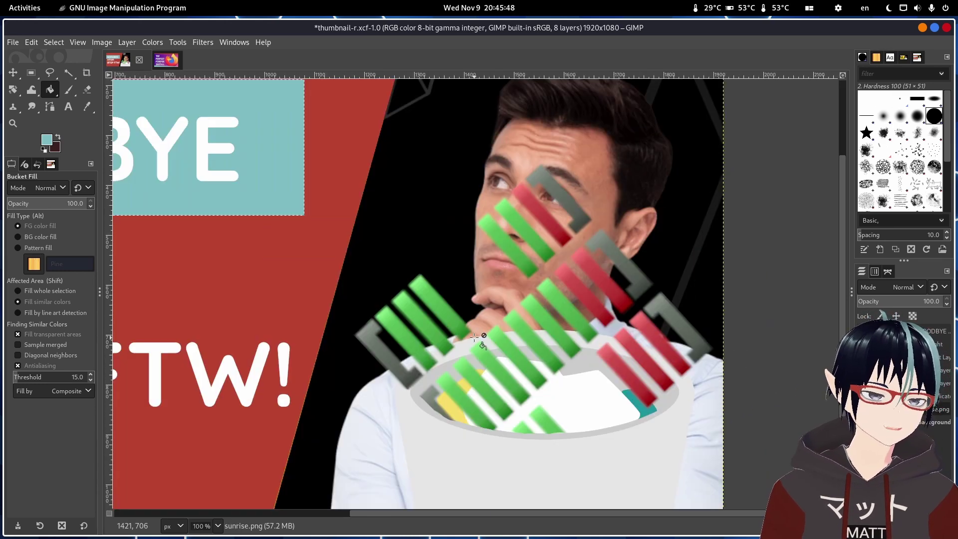
pyautogui.scroll(-2, 492, 341)
pyautogui.scroll(1, 492, 342)
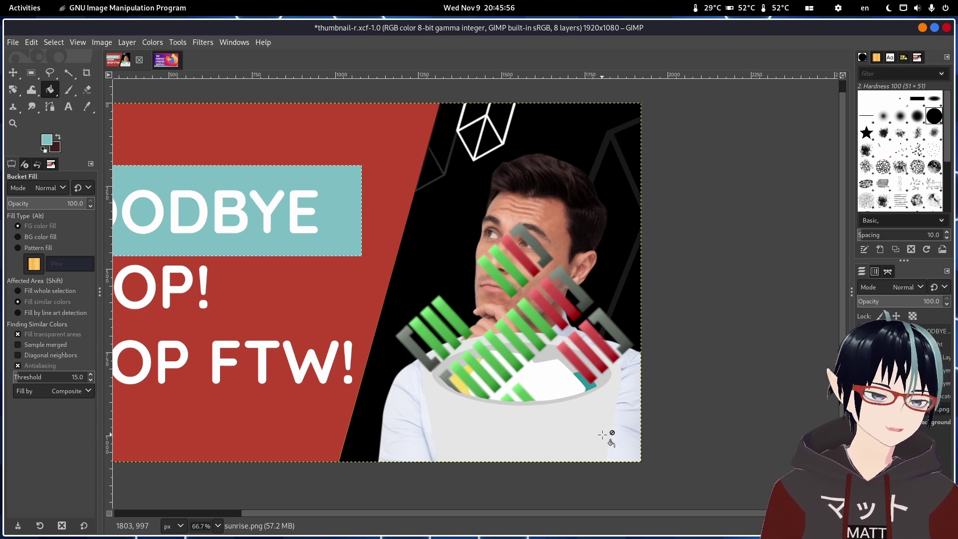
# Replace the old terminal with a fresh Alacritty window running btop.
pyautogui.press('super+Page_Down')
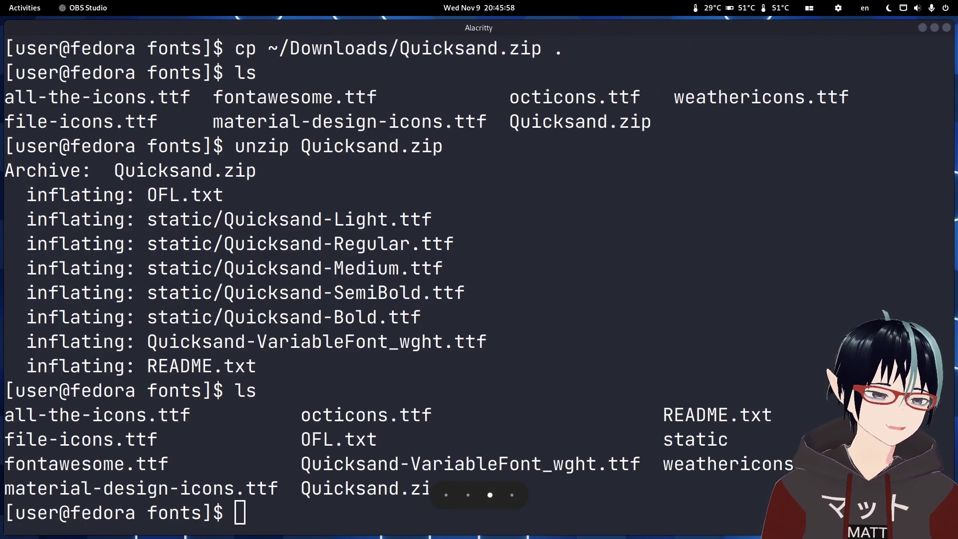
pyautogui.click(866, 180)
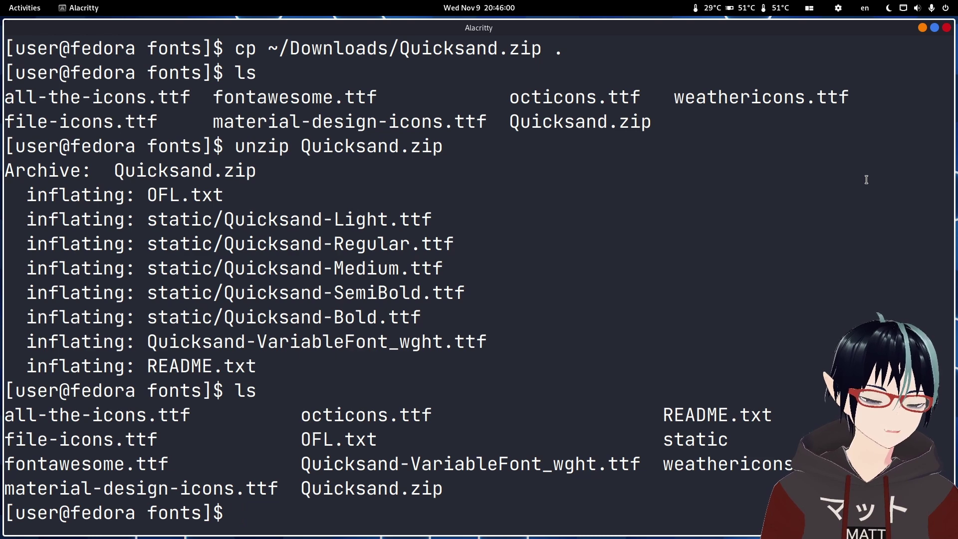
pyautogui.hotkey('ctrl', 'd')
pyautogui.press('super+Return')
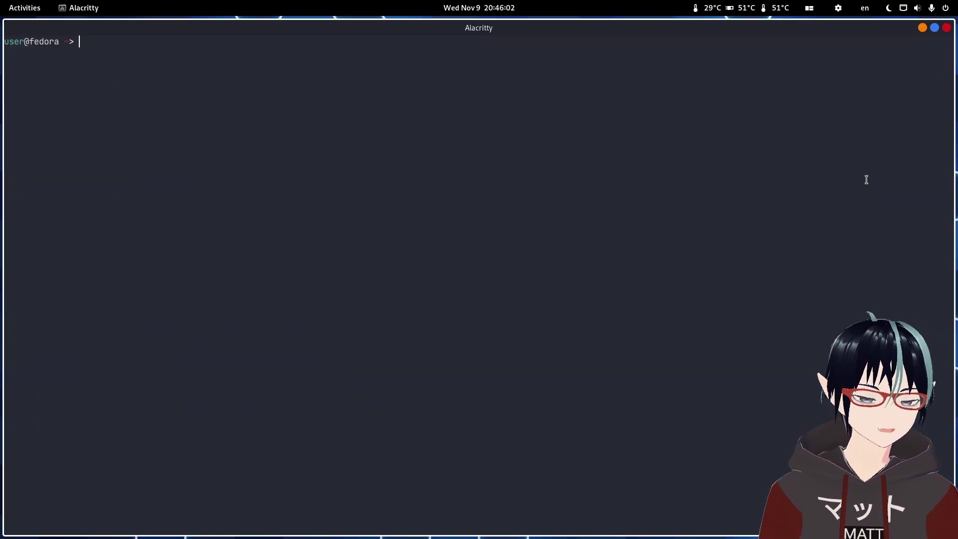
pyautogui.write('btop')
pyautogui.press('Return')
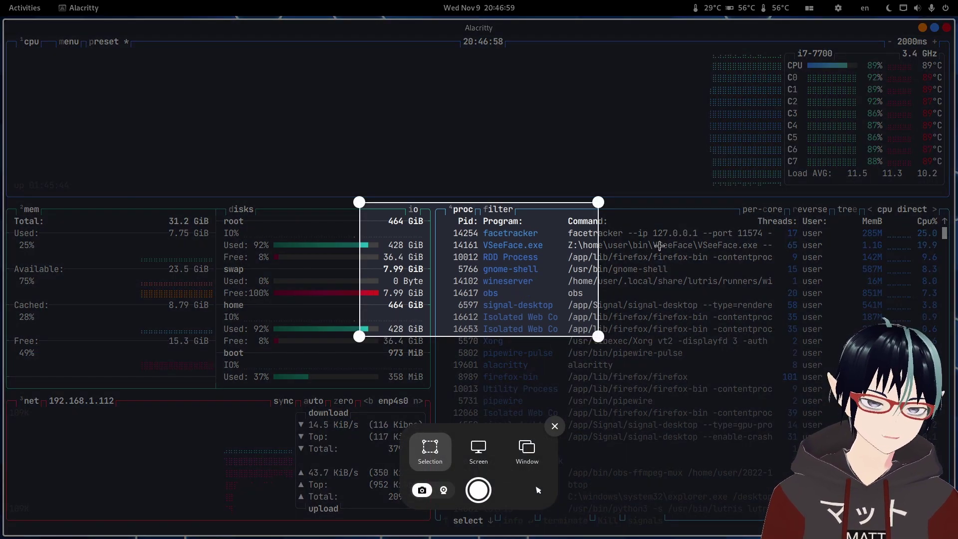
# Capture a Window-mode screenshot of btop and open the captured image.
pyautogui.click(523, 448)
pyautogui.click(479, 489)
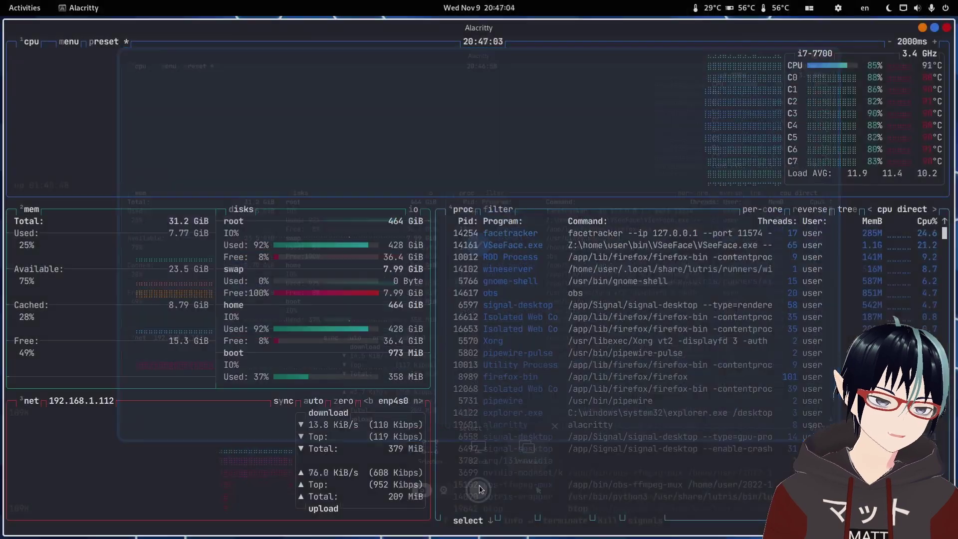
pyautogui.click(463, 47)
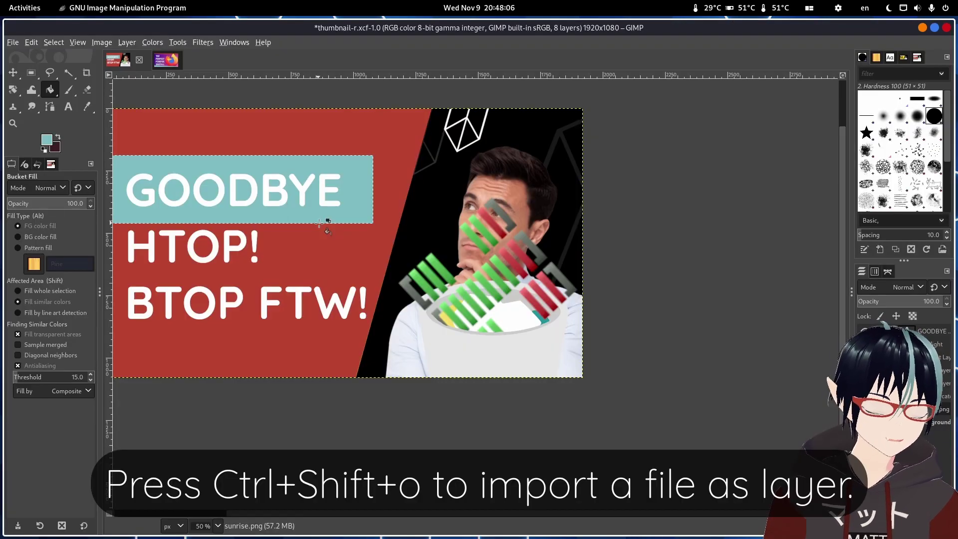
# Import the newest btop screenshot from Pictures > Screenshots as a layer.
pyautogui.hotkey('ctrl', 'alt', 'o')
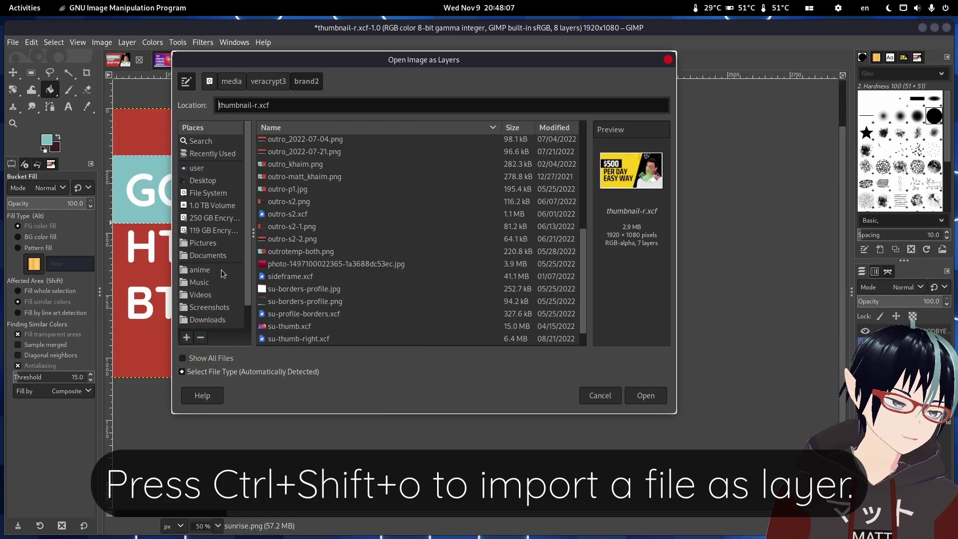
pyautogui.scroll(-1, 221, 269)
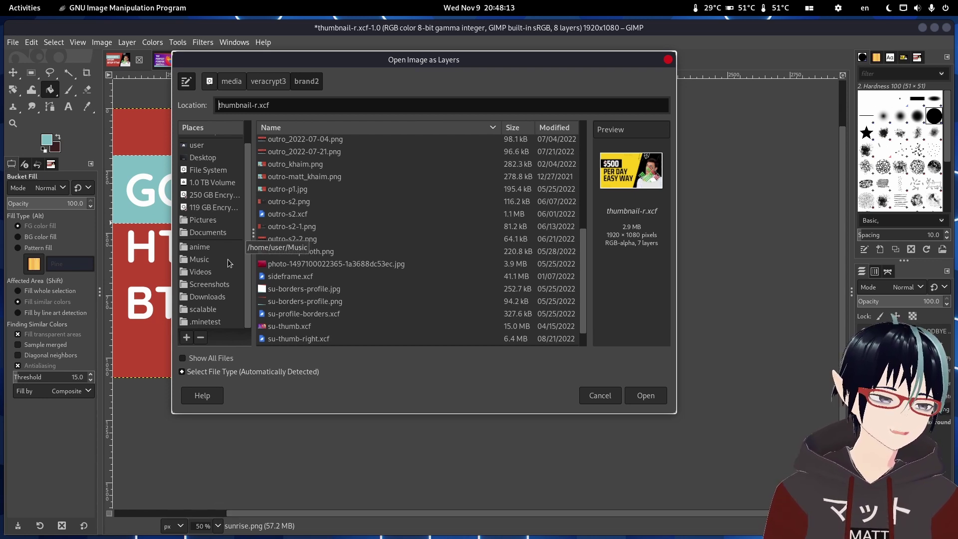
pyautogui.scroll(2, 227, 259)
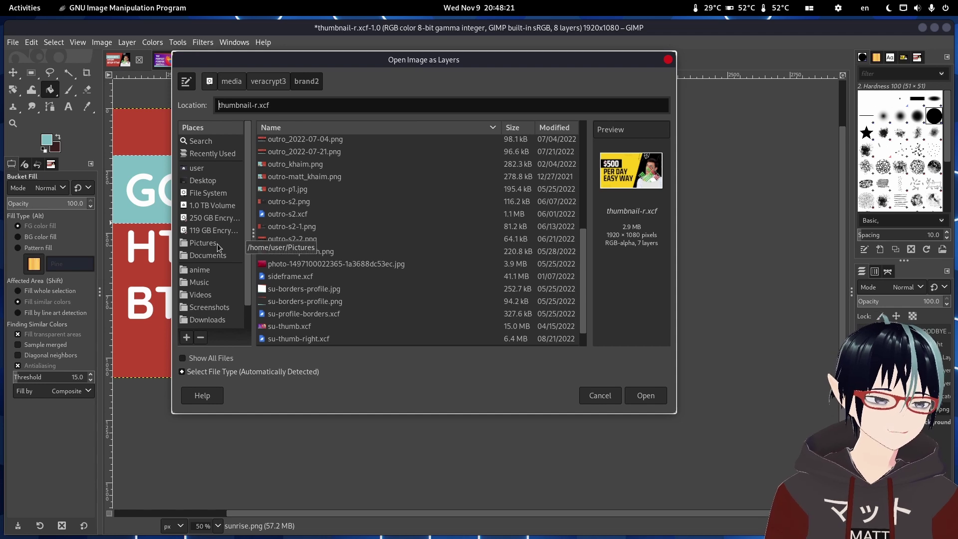
pyautogui.click(217, 245)
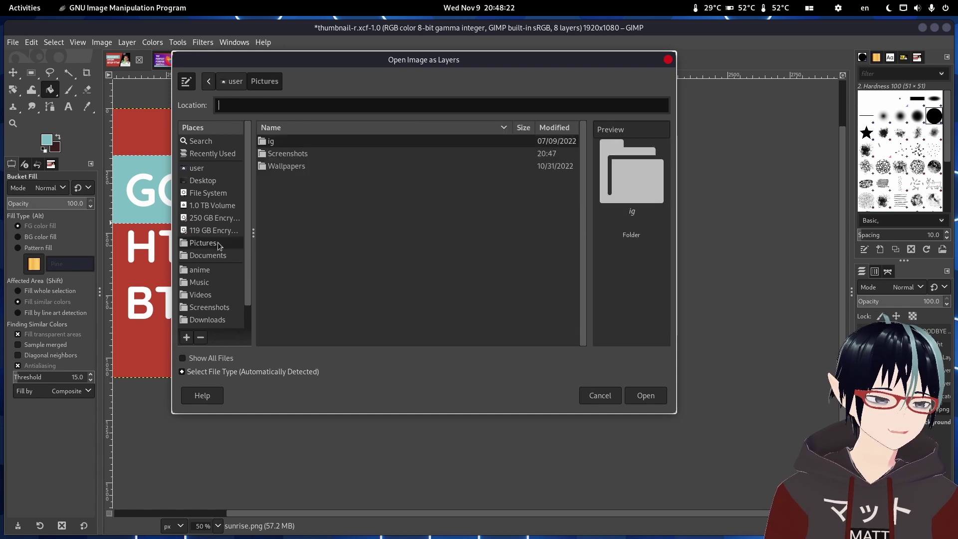
pyautogui.doubleClick(299, 156)
pyautogui.scroll(-5, 363, 216)
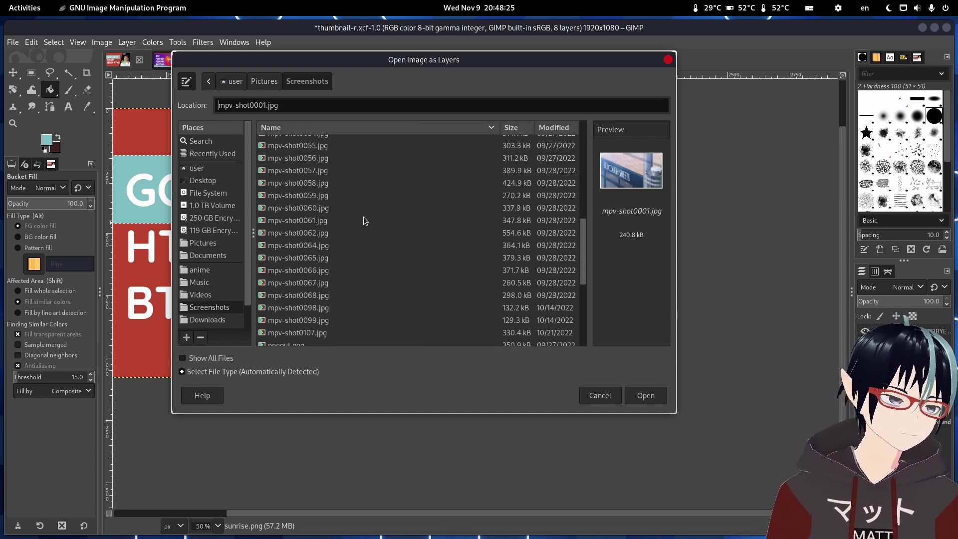
pyautogui.scroll(-5, 363, 216)
pyautogui.scroll(-5, 363, 216)
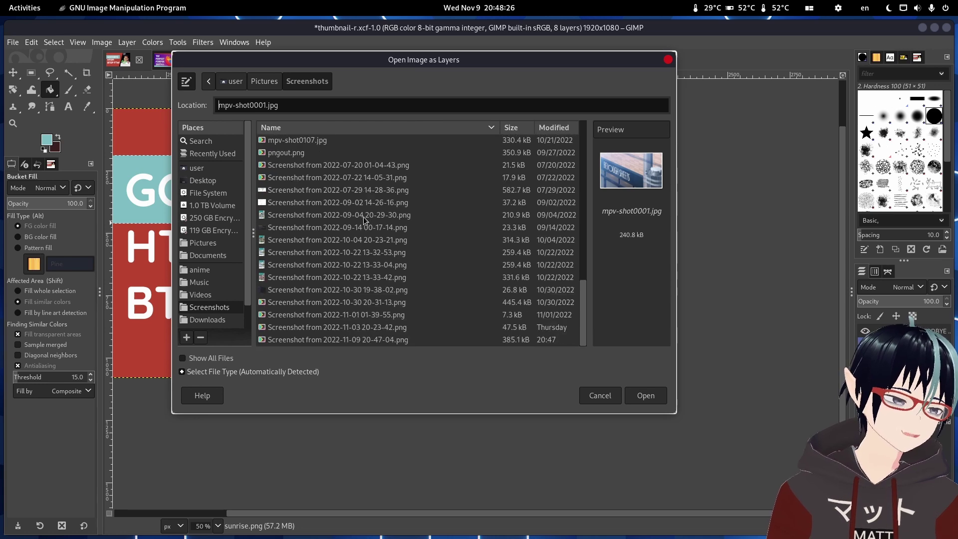
pyautogui.doubleClick(366, 338)
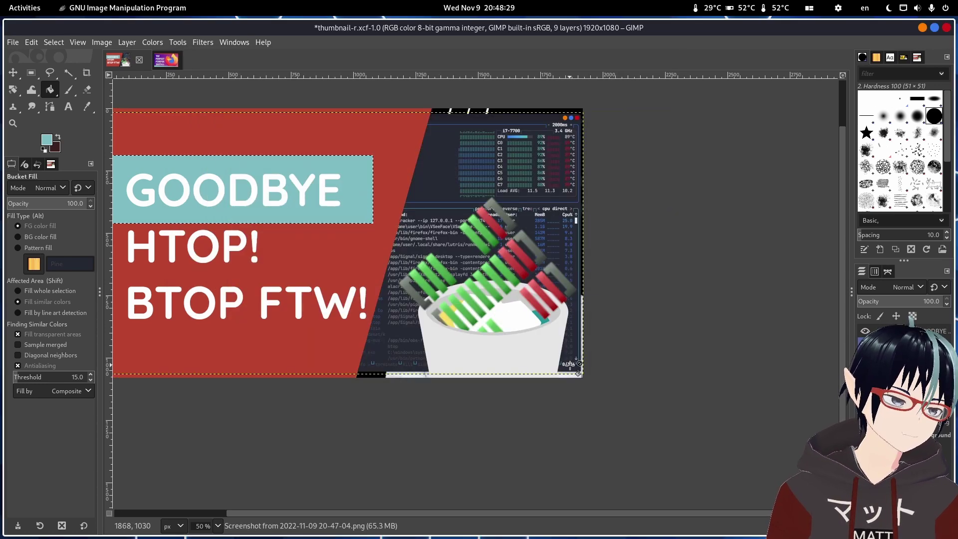
pyautogui.scroll(1, 515, 216)
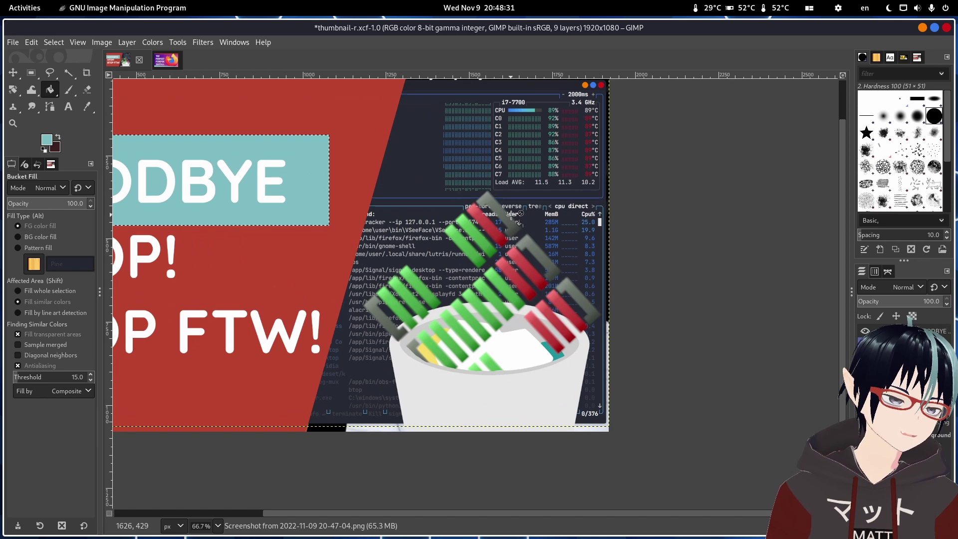
pyautogui.scroll(-1, 511, 214)
pyautogui.scroll(2, 511, 215)
pyautogui.scroll(1, 414, 212)
pyautogui.scroll(-1, 415, 212)
# Cancel a first Scale Layer attempt, then crop the screenshot layer to its content.
pyautogui.press('m')
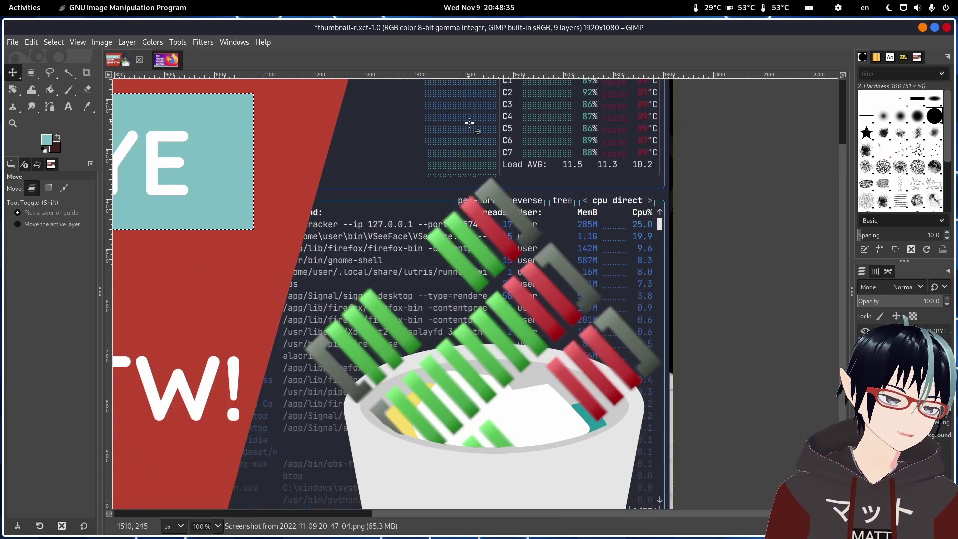
pyautogui.scroll(-1, 471, 129)
pyautogui.scroll(-1, 481, 150)
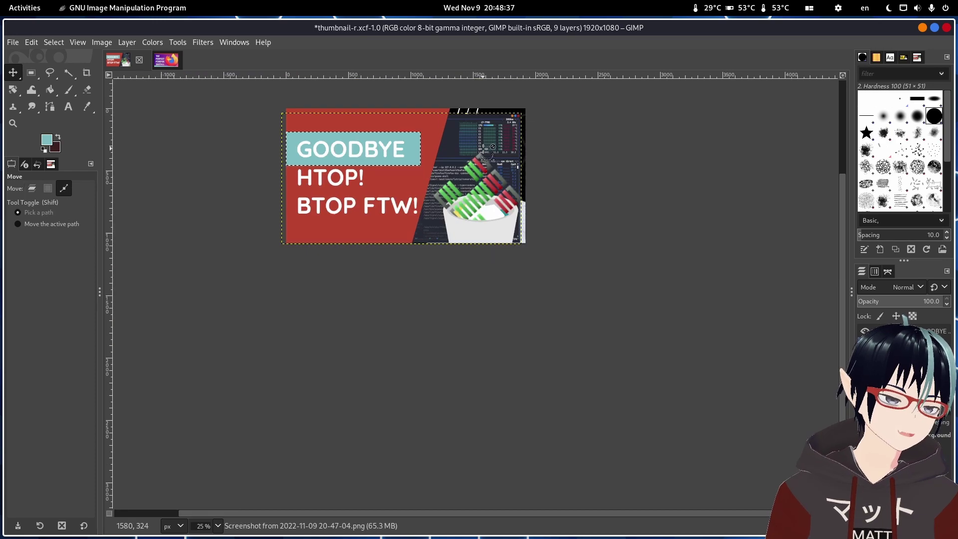
pyautogui.scroll(2, 494, 146)
pyautogui.scroll(1, 494, 142)
pyautogui.scroll(-3, 494, 138)
pyautogui.scroll(2, 488, 105)
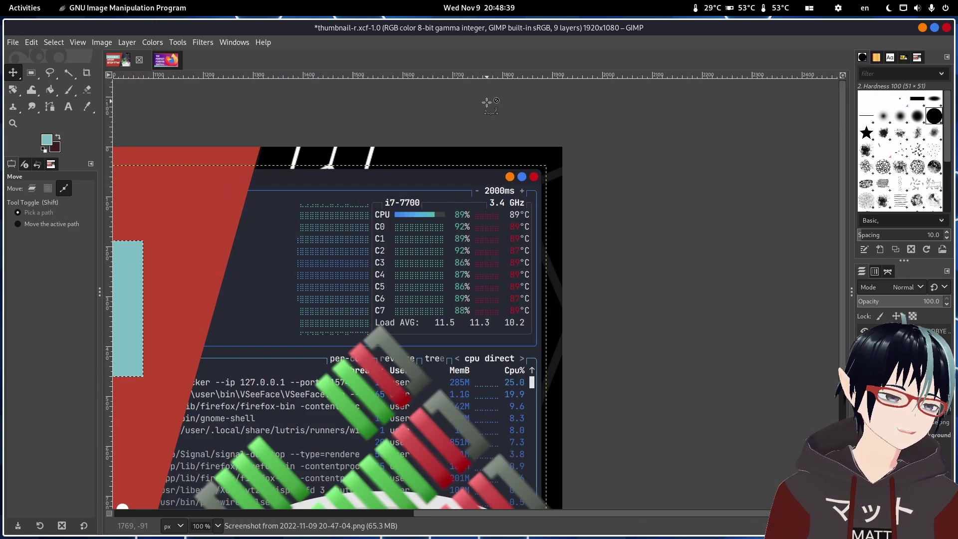
pyautogui.scroll(1, 488, 105)
pyautogui.scroll(-1, 456, 223)
pyautogui.scroll(-1, 456, 222)
pyautogui.scroll(-1, 455, 222)
pyautogui.click(126, 42)
pyautogui.click(154, 231)
pyautogui.doubleClick(474, 286)
pyautogui.write('10')
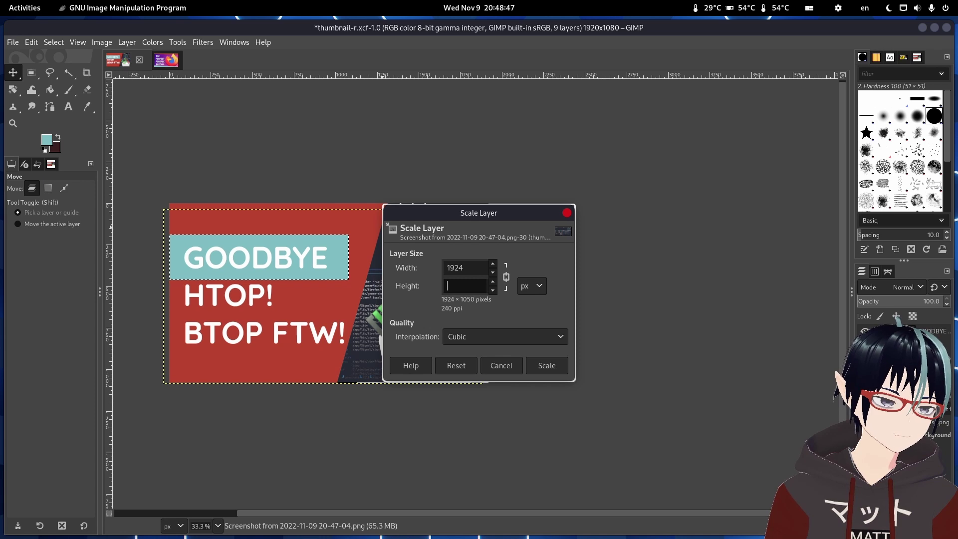
pyautogui.click(501, 365)
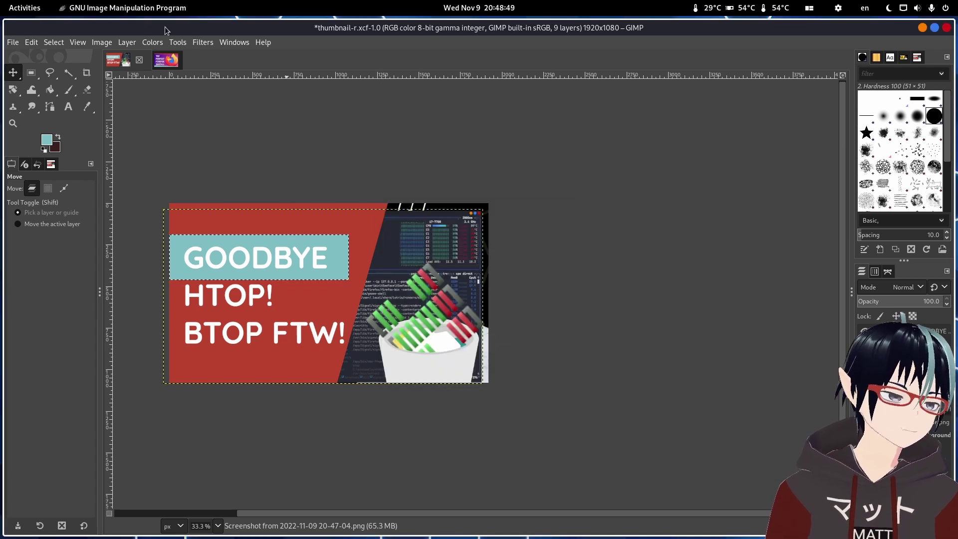
pyautogui.click(127, 42)
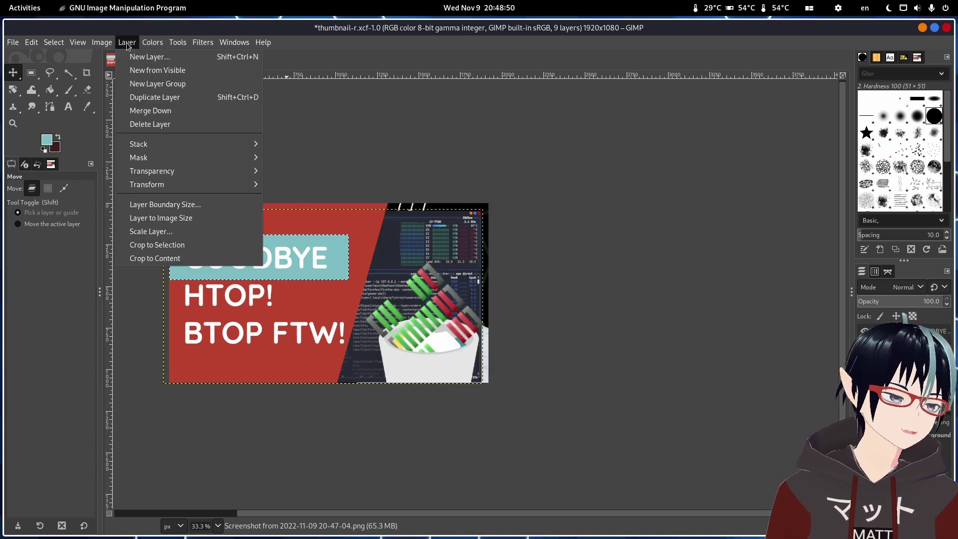
pyautogui.click(165, 260)
pyautogui.click(554, 314)
pyautogui.keyDown('ctrl'); pyautogui.scroll(3, 465, 216); pyautogui.keyUp('ctrl')
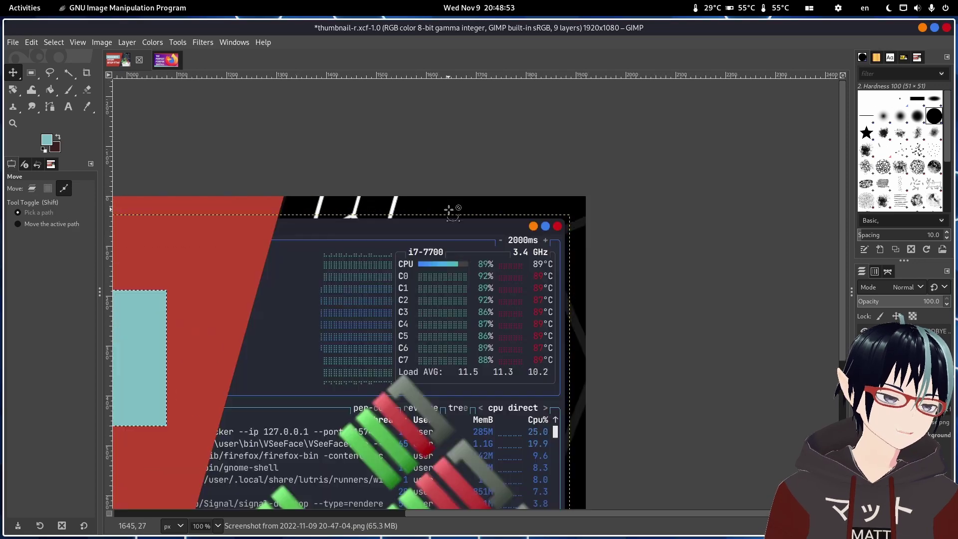
pyautogui.keyDown('ctrl'); pyautogui.scroll(-1, 567, 216); pyautogui.keyUp('ctrl')
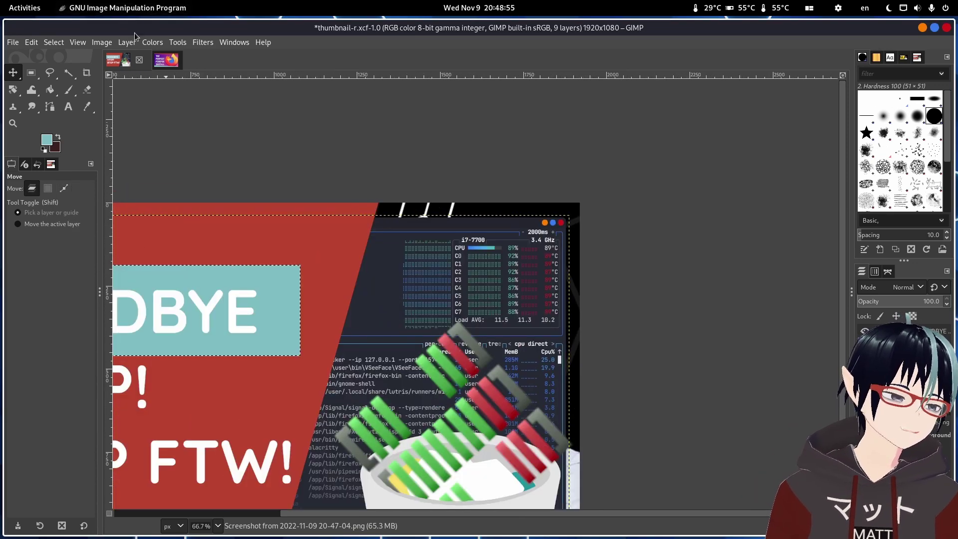
# Scale the btop screenshot layer up to 2016×1100 px.
pyautogui.click(126, 42)
pyautogui.click(173, 230)
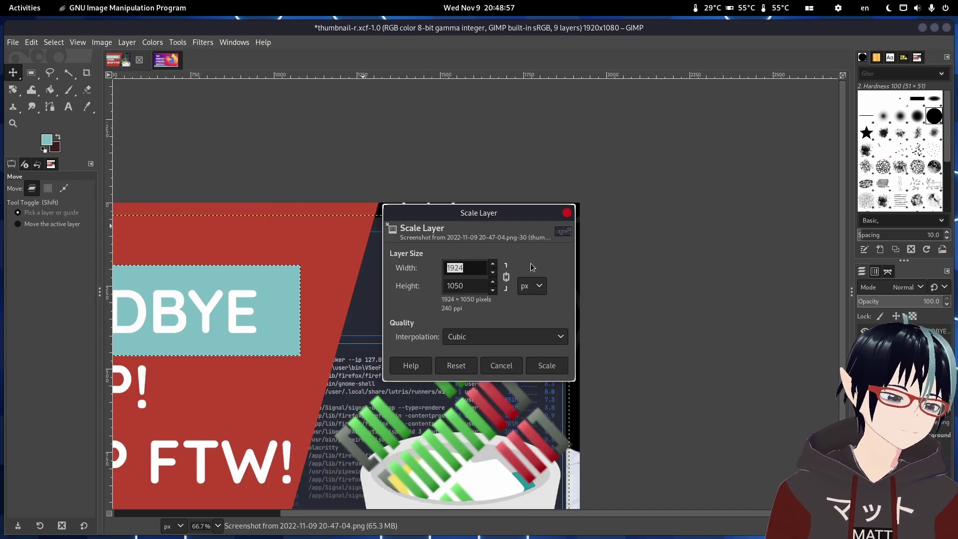
pyautogui.doubleClick(472, 283)
pyautogui.write('2016')
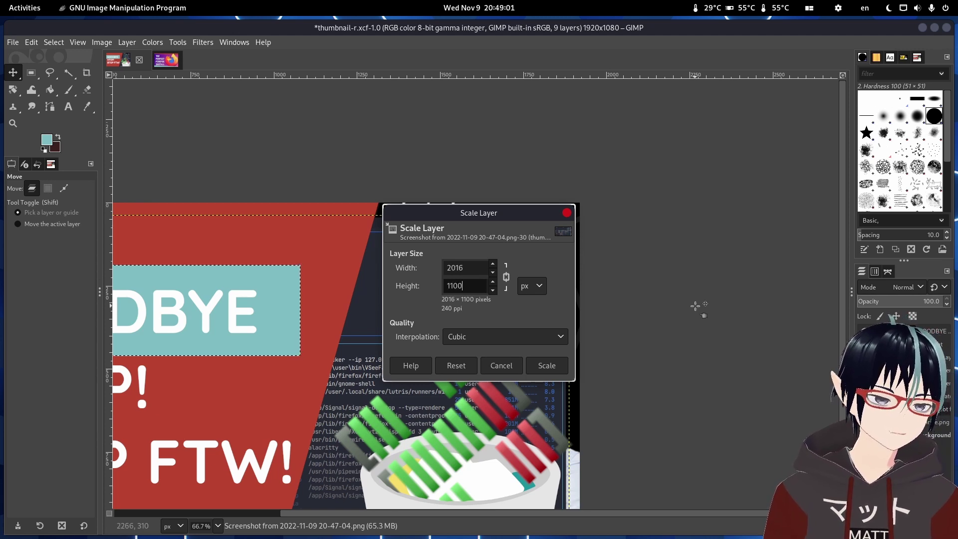
pyautogui.click(546, 366)
pyautogui.keyDown('ctrl'); pyautogui.scroll(-1, 522, 341); pyautogui.keyUp('ctrl')
pyautogui.keyDown('ctrl'); pyautogui.scroll(-2, 523, 343); pyautogui.keyUp('ctrl')
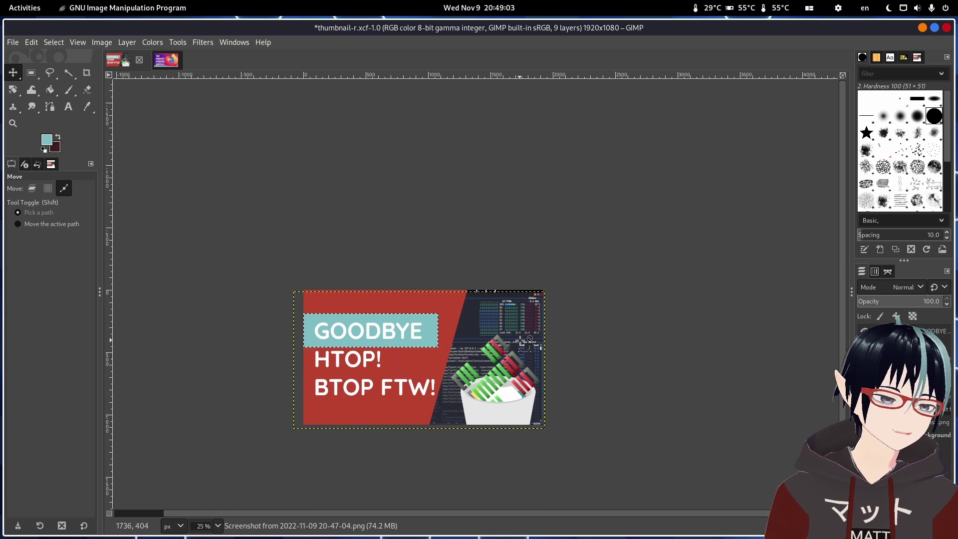
pyautogui.keyDown('ctrl'); pyautogui.scroll(-1, 523, 343); pyautogui.keyUp('ctrl')
pyautogui.keyDown('ctrl'); pyautogui.scroll(4, 539, 314); pyautogui.keyUp('ctrl')
pyautogui.keyDown('ctrl'); pyautogui.scroll(1, 550, 278); pyautogui.keyUp('ctrl')
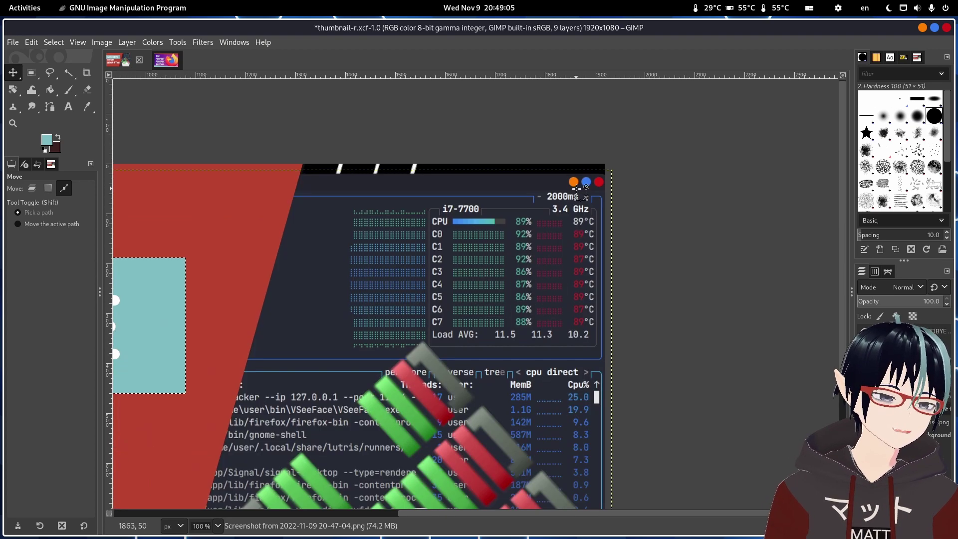
pyautogui.click(102, 42)
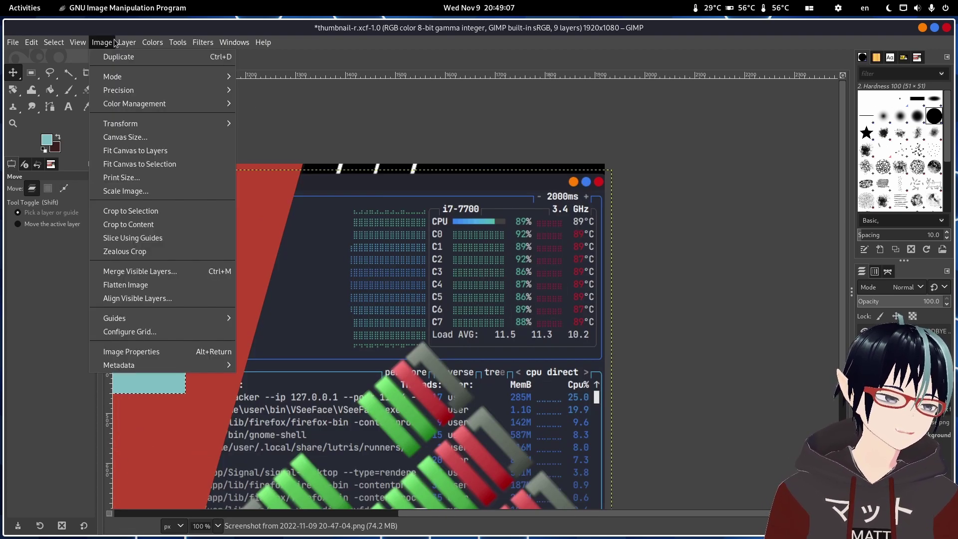
pyautogui.click(162, 237)
pyautogui.write('2150')
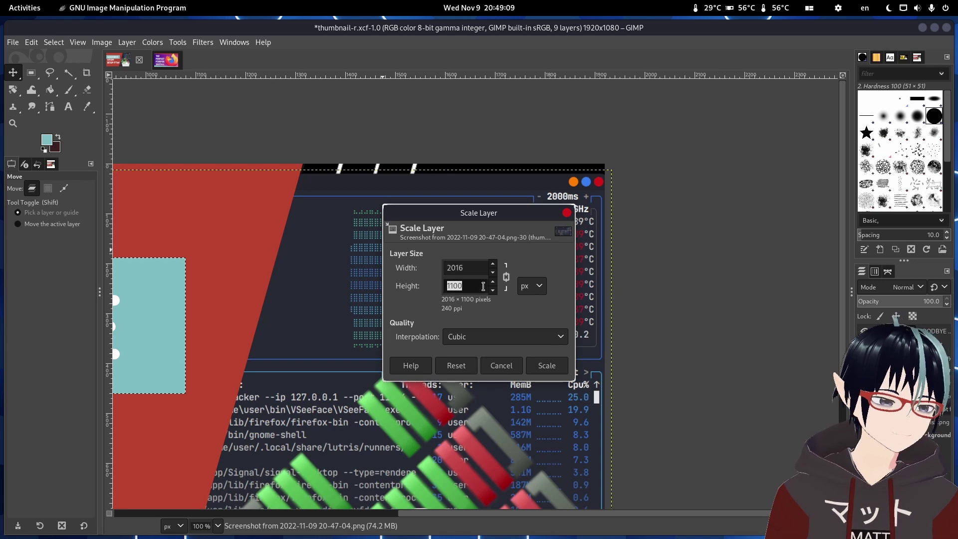
pyautogui.press('Return')
pyautogui.keyDown('ctrl'); pyautogui.scroll(-2, 524, 322); pyautogui.keyUp('ctrl')
pyautogui.keyDown('ctrl'); pyautogui.scroll(1, 523, 321); pyautogui.keyUp('ctrl')
pyautogui.keyDown('ctrl'); pyautogui.scroll(-1, 523, 322); pyautogui.keyUp('ctrl')
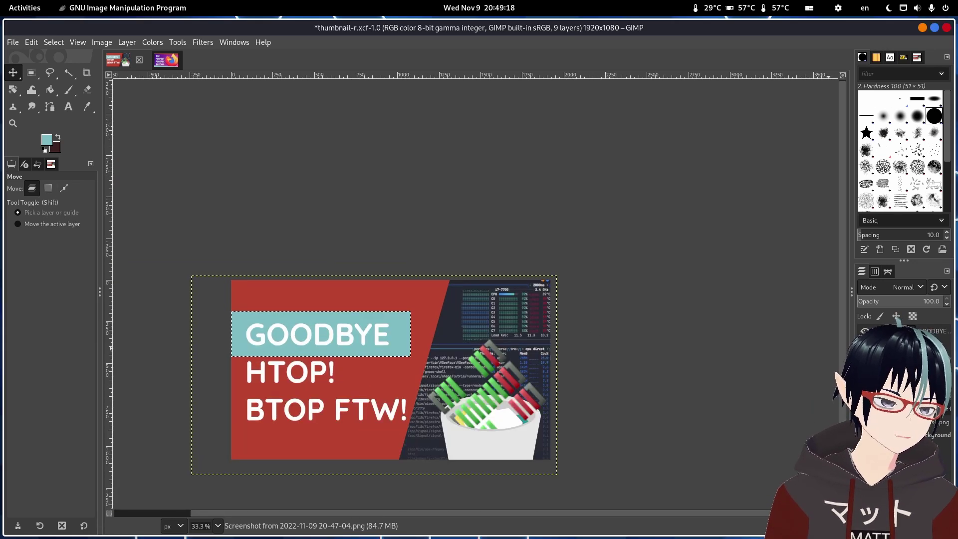
pyautogui.click(909, 423)
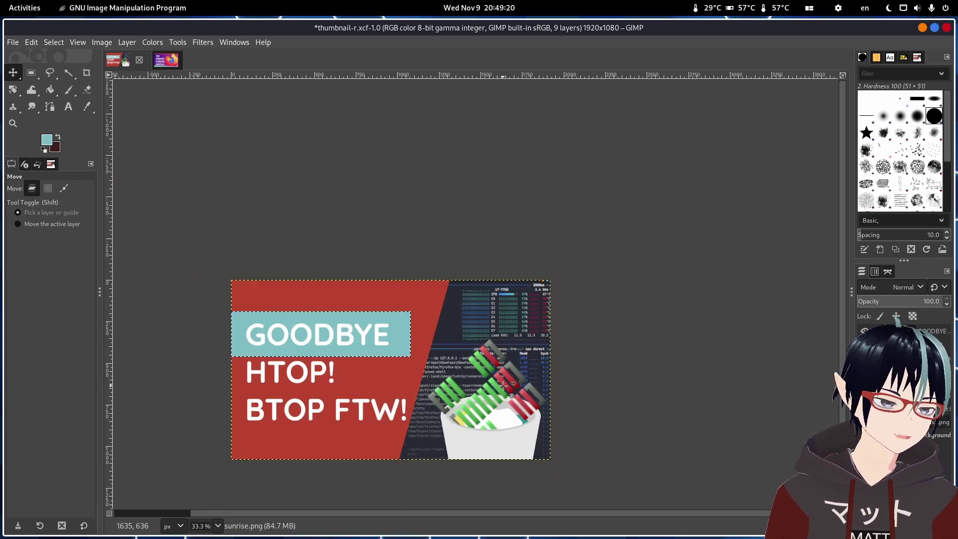
pyautogui.keyDown('ctrl'); pyautogui.scroll(2, 474, 383); pyautogui.keyUp('ctrl')
pyautogui.keyDown('ctrl'); pyautogui.scroll(-3, 487, 377); pyautogui.keyUp('ctrl')
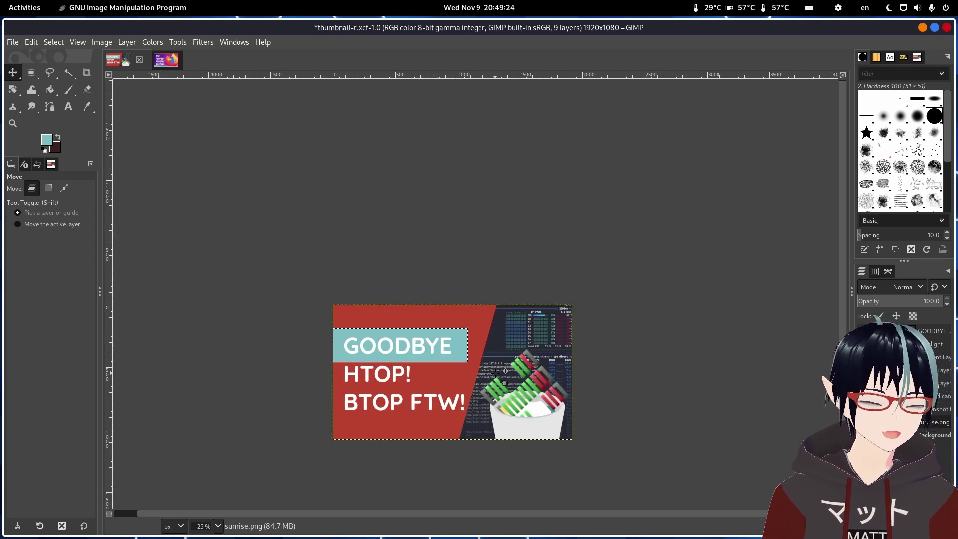
pyautogui.keyDown('ctrl'); pyautogui.scroll(-4, 505, 370); pyautogui.keyUp('ctrl')
pyautogui.keyDown('ctrl'); pyautogui.scroll(4, 495, 371); pyautogui.keyUp('ctrl')
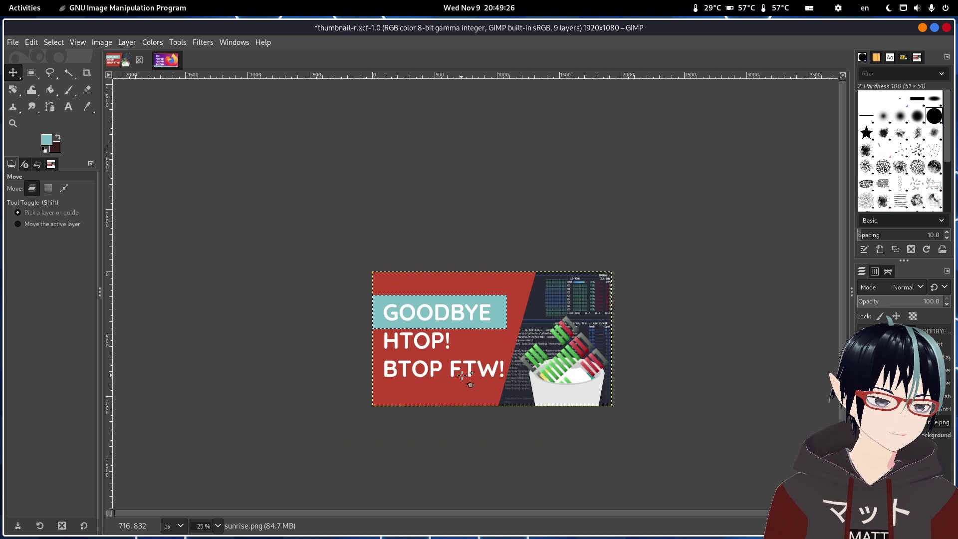
pyautogui.keyDown('ctrl'); pyautogui.scroll(3, 476, 372); pyautogui.keyUp('ctrl')
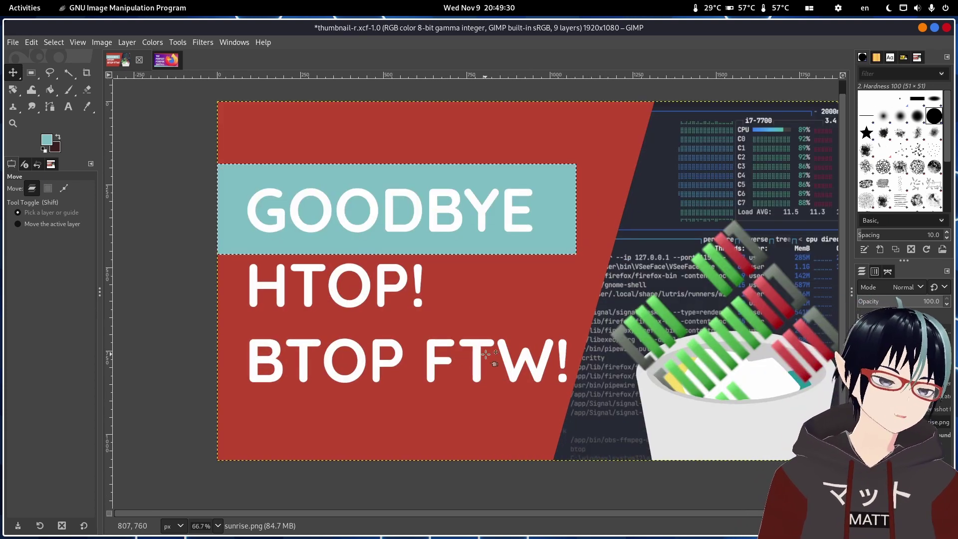
pyautogui.keyDown('ctrl'); pyautogui.scroll(-3, 515, 315); pyautogui.keyUp('ctrl')
pyautogui.keyDown('ctrl'); pyautogui.scroll(2, 533, 270); pyautogui.keyUp('ctrl')
pyautogui.keyDown('ctrl'); pyautogui.scroll(-2, 546, 265); pyautogui.keyUp('ctrl')
pyautogui.keyDown('ctrl'); pyautogui.scroll(3, 564, 265); pyautogui.keyUp('ctrl')
pyautogui.keyDown('ctrl'); pyautogui.scroll(-2, 568, 262); pyautogui.keyUp('ctrl')
pyautogui.keyDown('ctrl'); pyautogui.scroll(1, 567, 261); pyautogui.keyUp('ctrl')
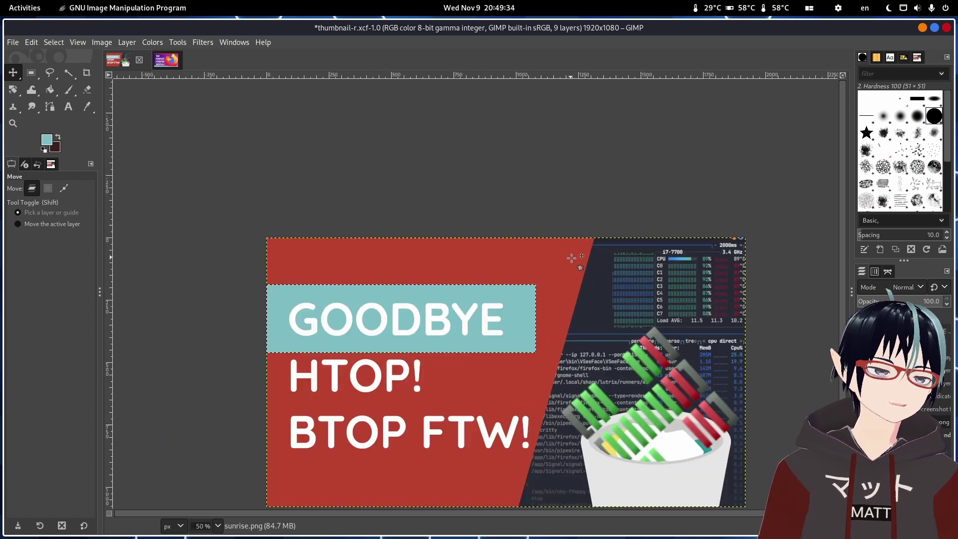
pyautogui.keyDown('ctrl'); pyautogui.scroll(-1, 571, 258); pyautogui.keyUp('ctrl')
pyautogui.keyDown('ctrl'); pyautogui.scroll(1, 572, 257); pyautogui.keyUp('ctrl')
pyautogui.scroll(-2, 571, 258)
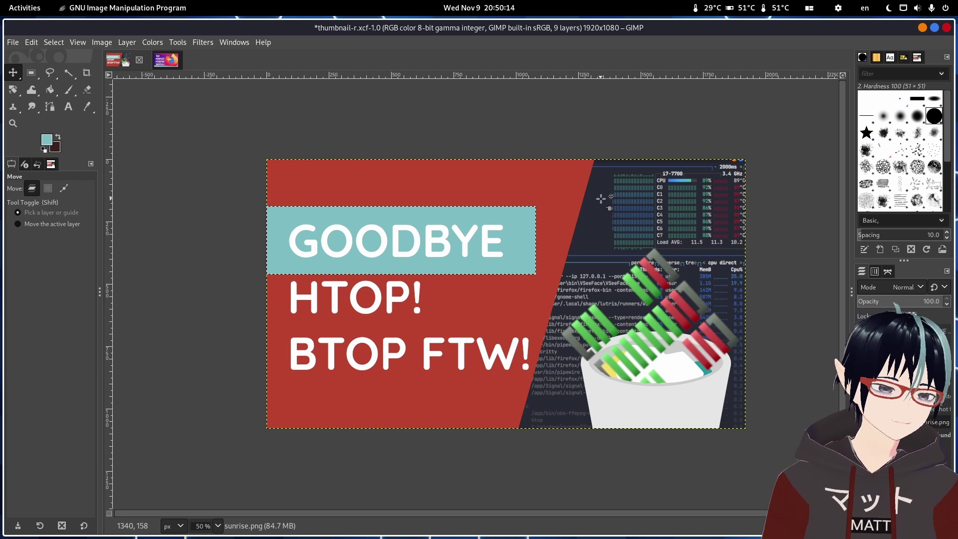
# In Firefox's Canva tab, make the thumbnail template's page background bright red.
pyautogui.hotkey('alt', 'Tab')
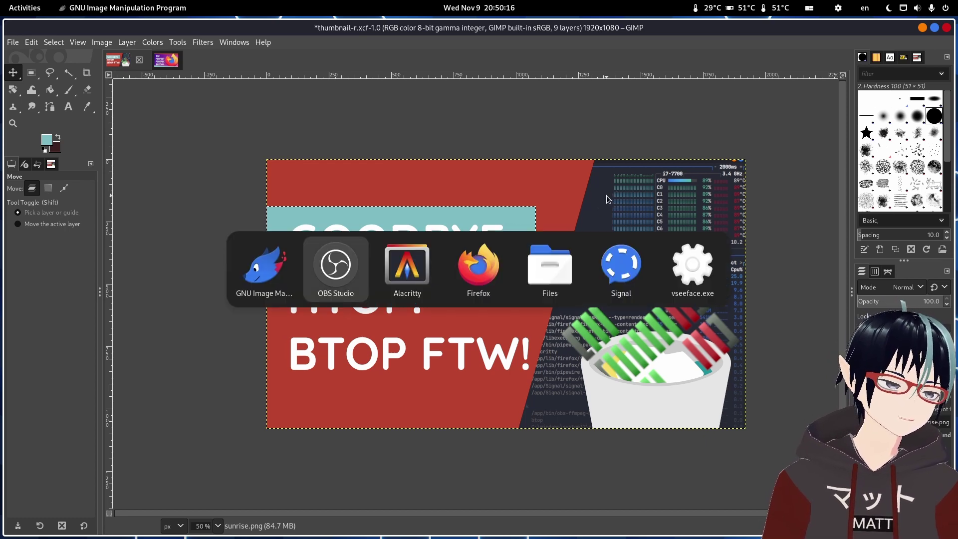
pyautogui.press('Tab')
pyautogui.press('Tab')
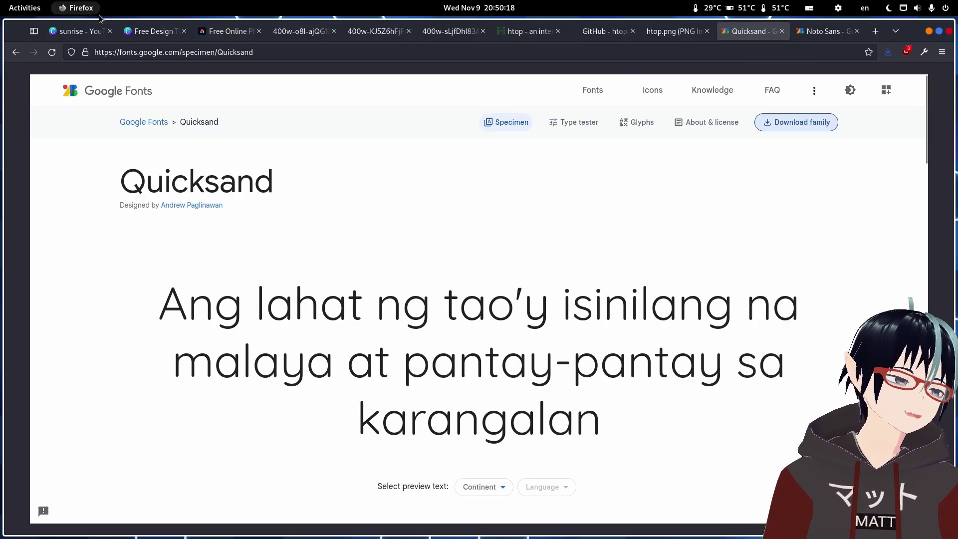
pyautogui.click(75, 31)
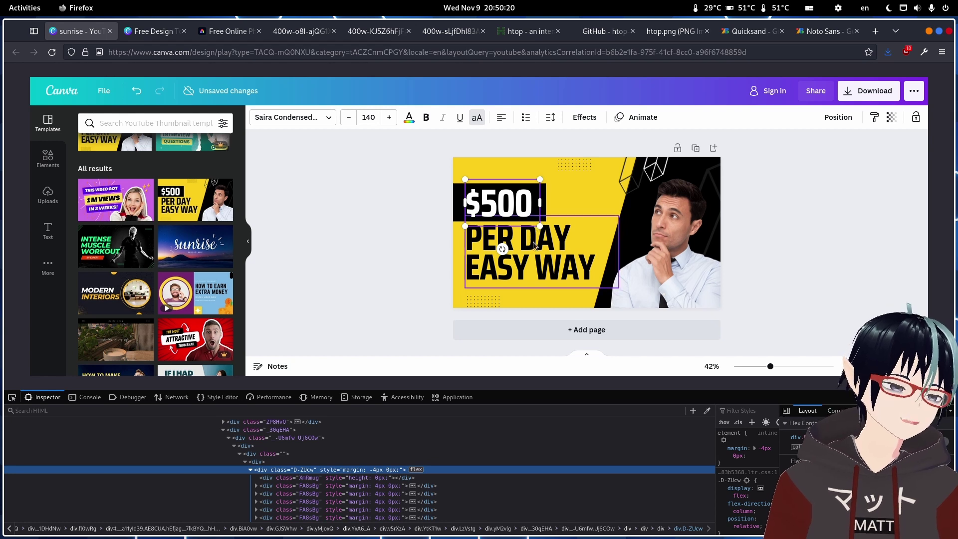
pyautogui.click(602, 200)
pyautogui.click(256, 116)
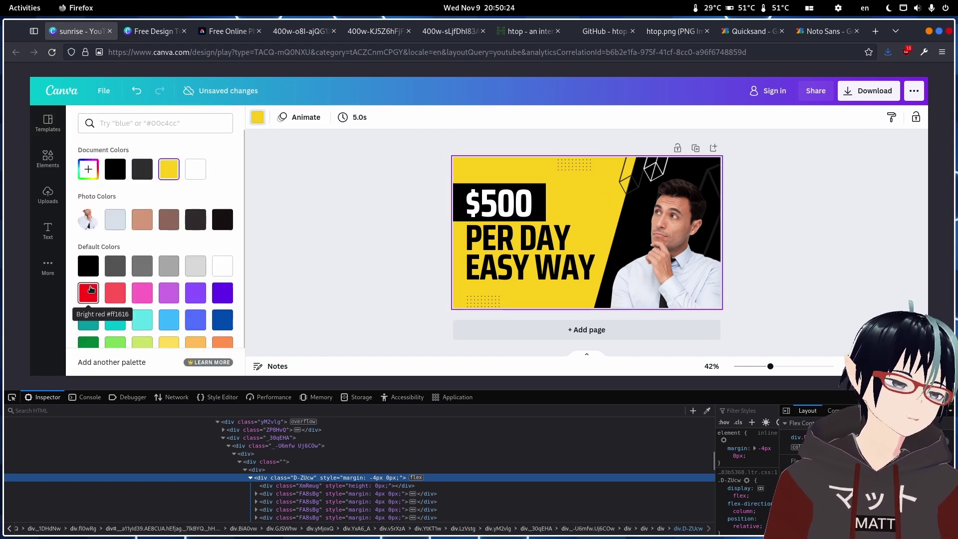
pyautogui.click(90, 290)
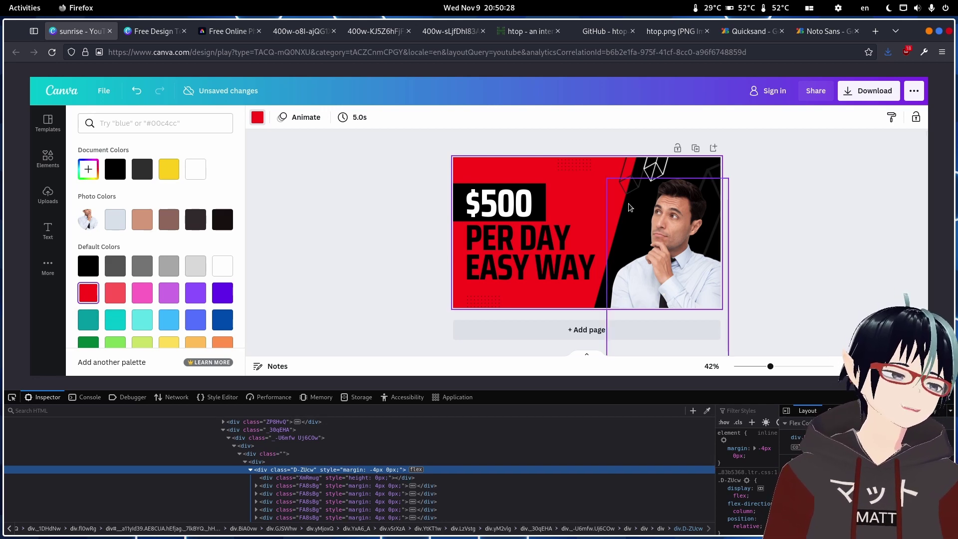
# Back in GIMP, make the Gradient Layer active by right-clicking the teal box.
pyautogui.hotkey('alt', 'Tab')
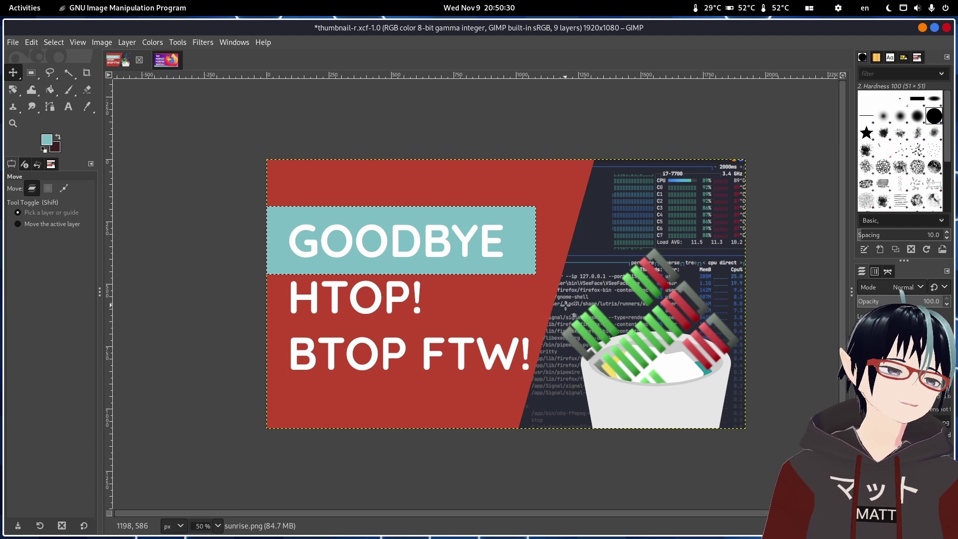
pyautogui.scroll(4, 564, 304)
pyautogui.scroll(-4, 565, 304)
pyautogui.scroll(-2, 584, 303)
pyautogui.scroll(3, 597, 299)
pyautogui.scroll(-4, 597, 297)
pyautogui.scroll(3, 568, 295)
pyautogui.scroll(1, 655, 253)
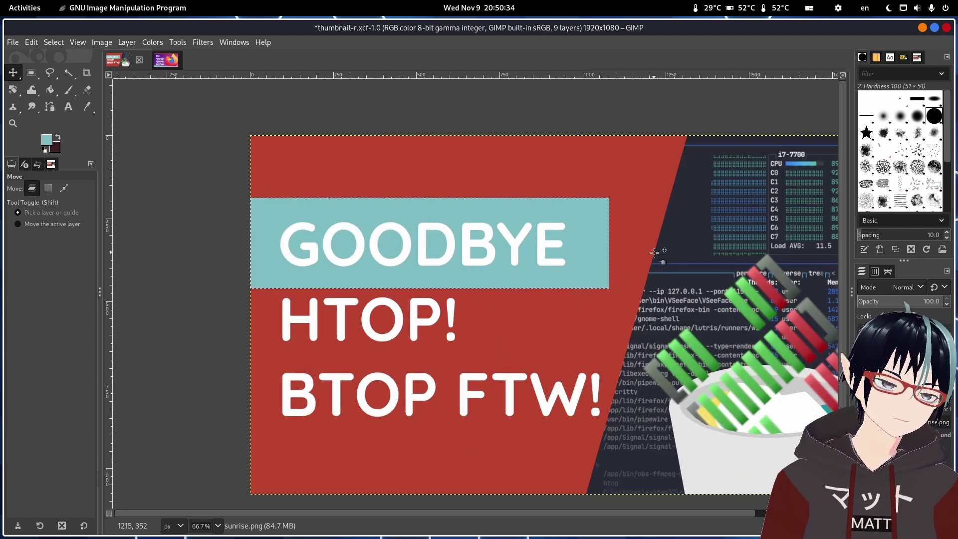
pyautogui.scroll(-2, 654, 252)
pyautogui.scroll(1, 645, 255)
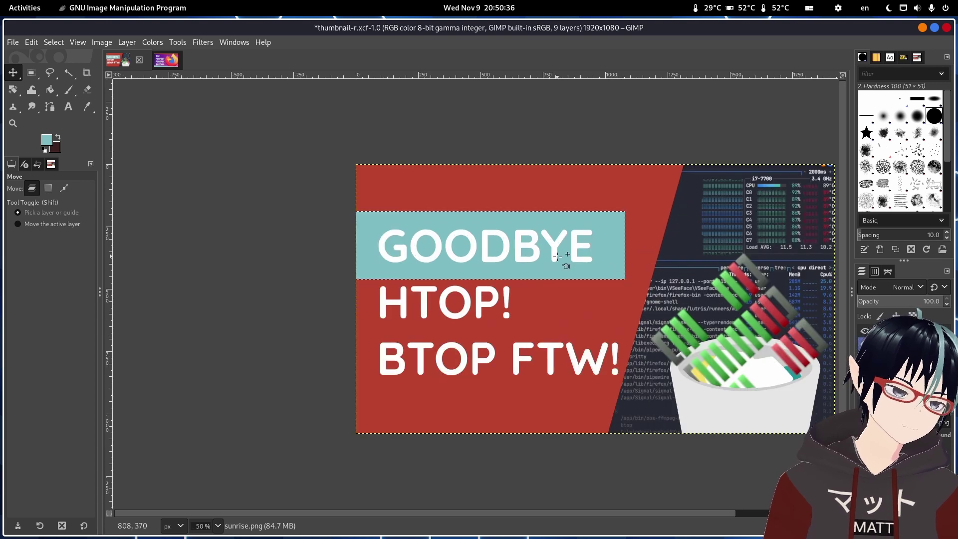
pyautogui.scroll(-2, 556, 255)
pyautogui.scroll(1, 547, 258)
pyautogui.scroll(-1, 546, 258)
pyautogui.scroll(2, 637, 264)
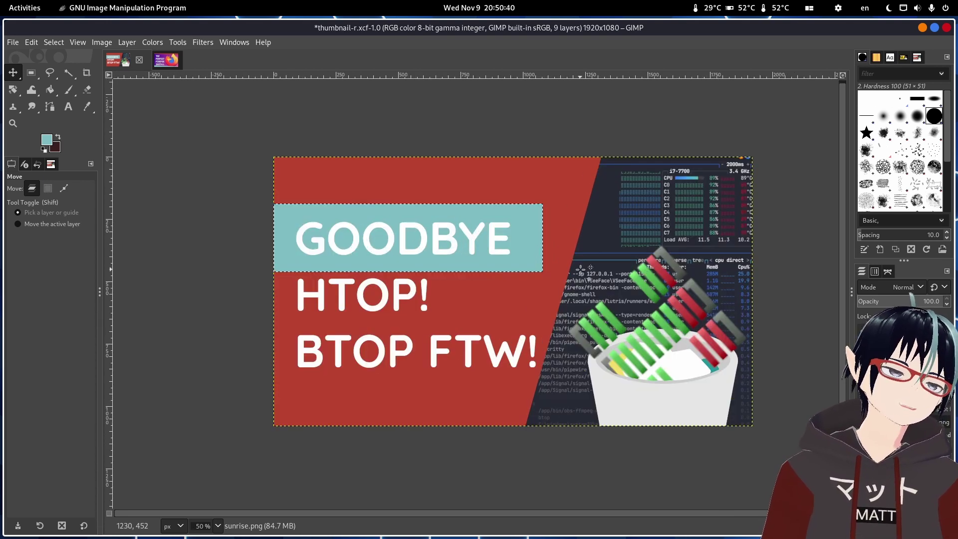
pyautogui.scroll(-2, 573, 393)
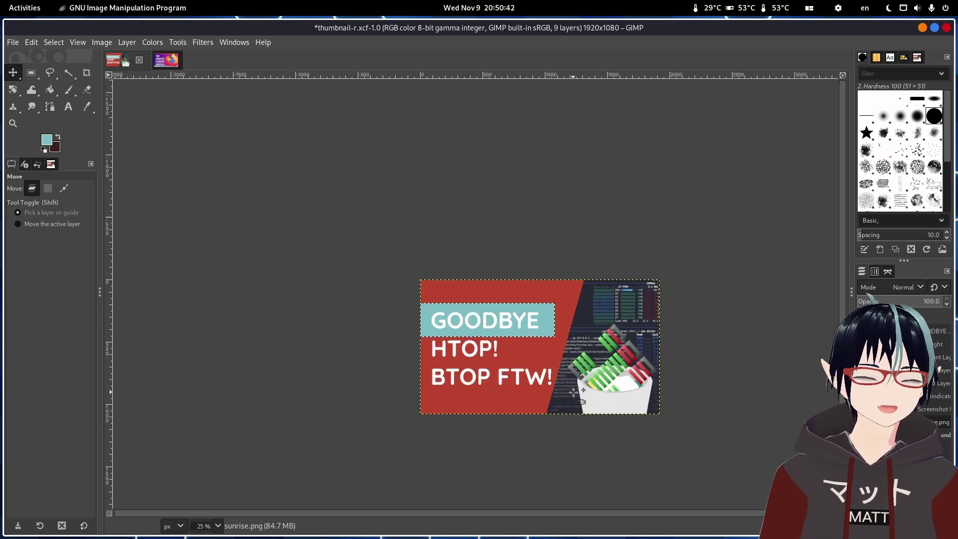
pyautogui.scroll(2, 574, 391)
pyautogui.scroll(1, 539, 308)
pyautogui.scroll(-1, 539, 307)
pyautogui.scroll(1, 539, 307)
pyautogui.rightClick(835, 359)
pyautogui.press('Escape')
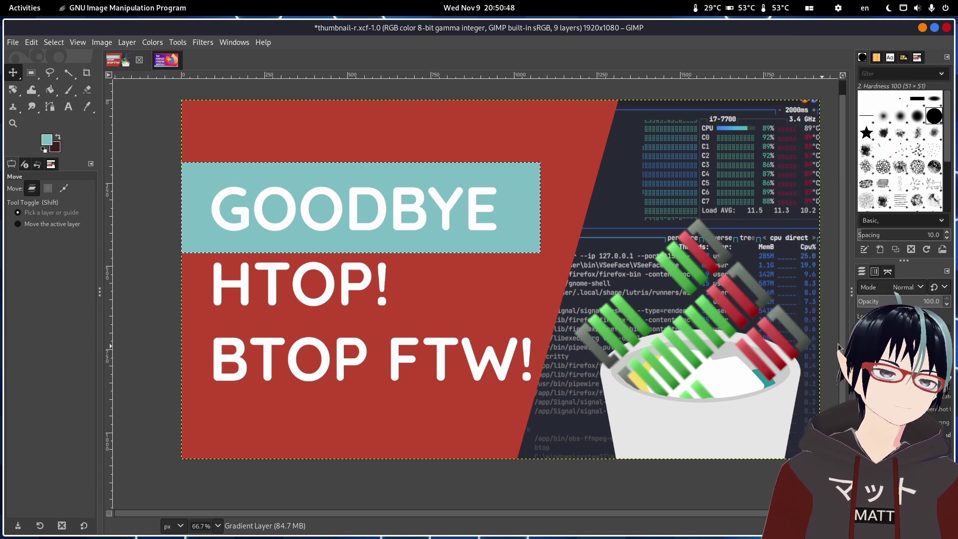
pyautogui.scroll(-1, 532, 285)
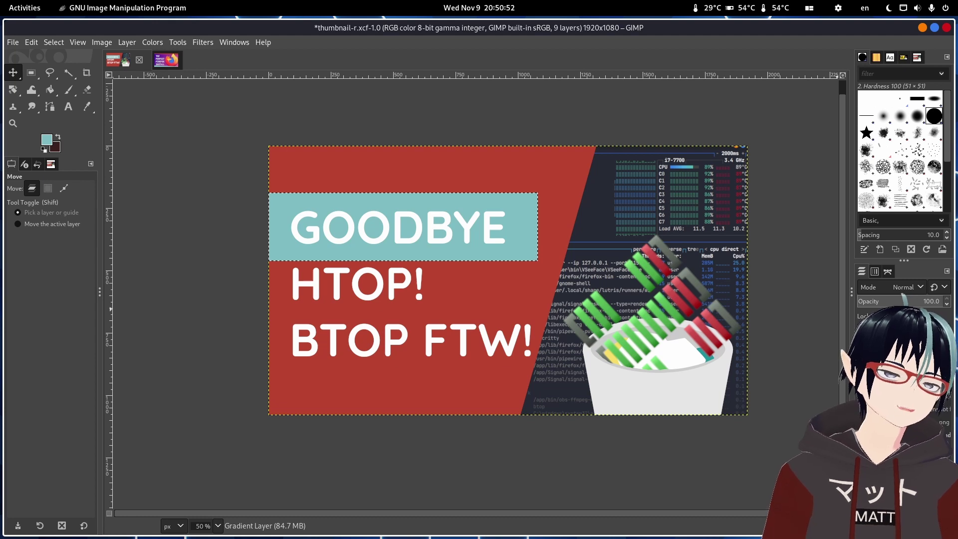
pyautogui.click(202, 42)
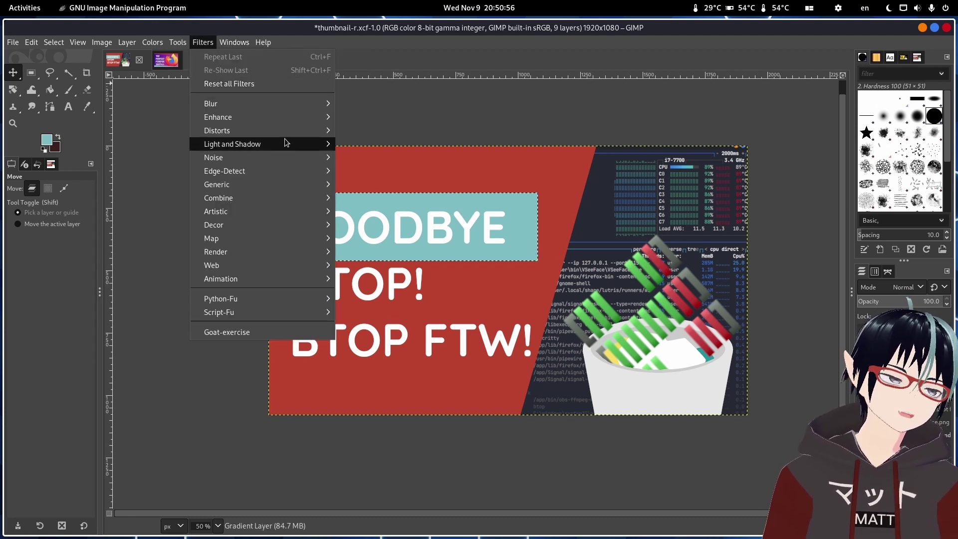
pyautogui.moveTo(232, 144)
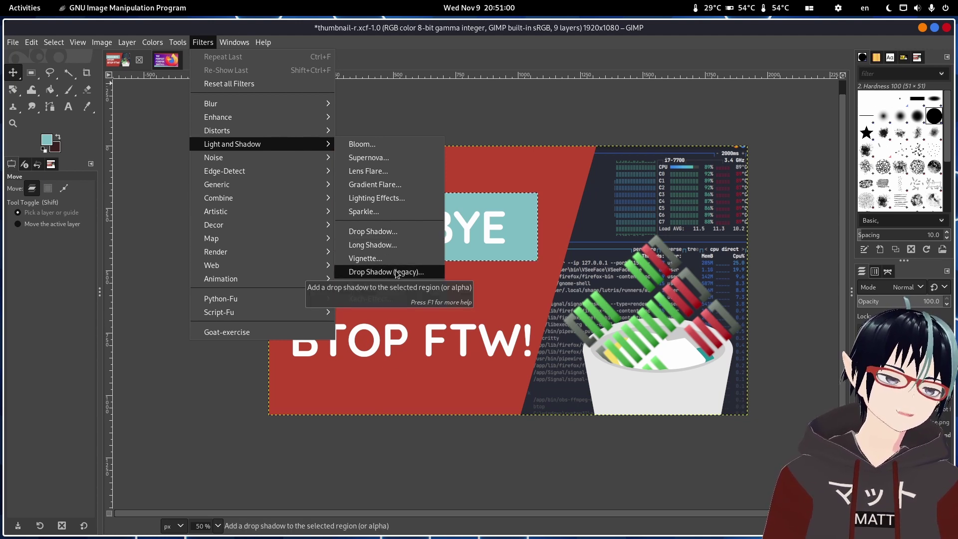
pyautogui.click(391, 232)
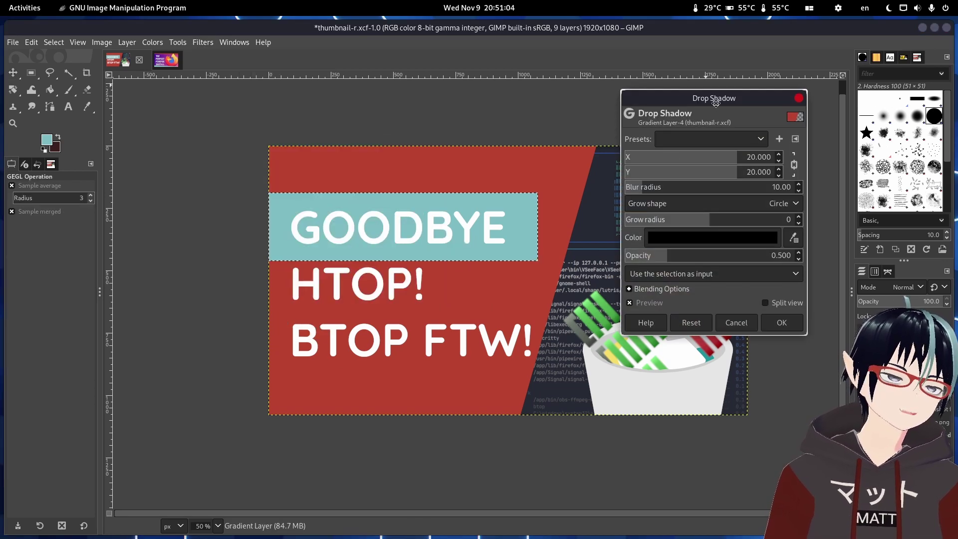
pyautogui.moveTo(715, 102); pyautogui.dragTo(433, 109)
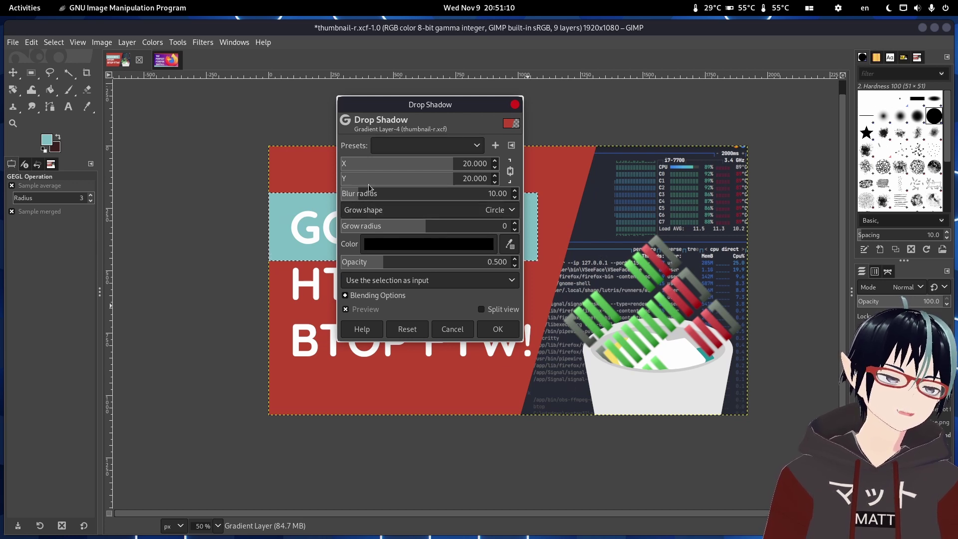
pyautogui.moveTo(367, 194)
pyautogui.mouseDown()
pyautogui.moveTo(421, 193)
pyautogui.moveTo(318, 186)
pyautogui.mouseUp()
pyautogui.click(423, 330)
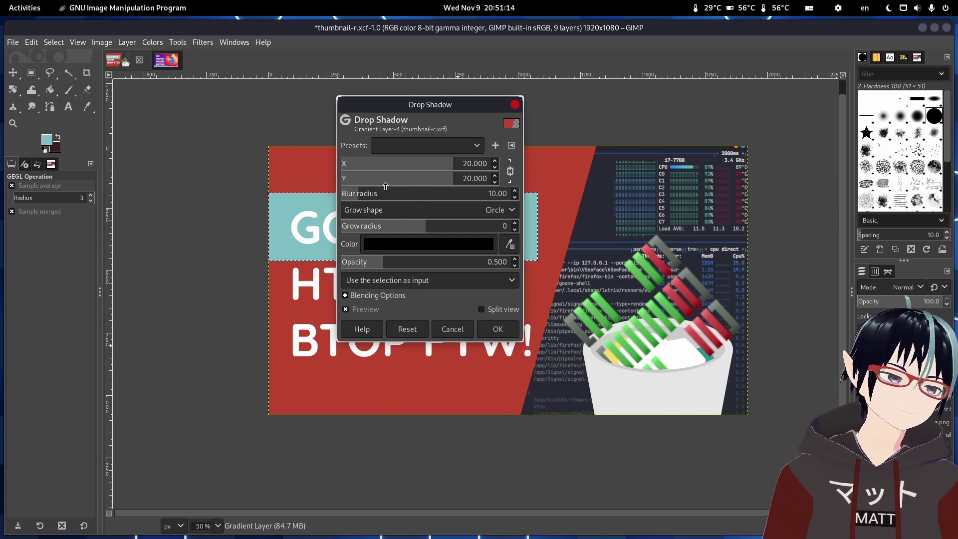
pyautogui.click(387, 241)
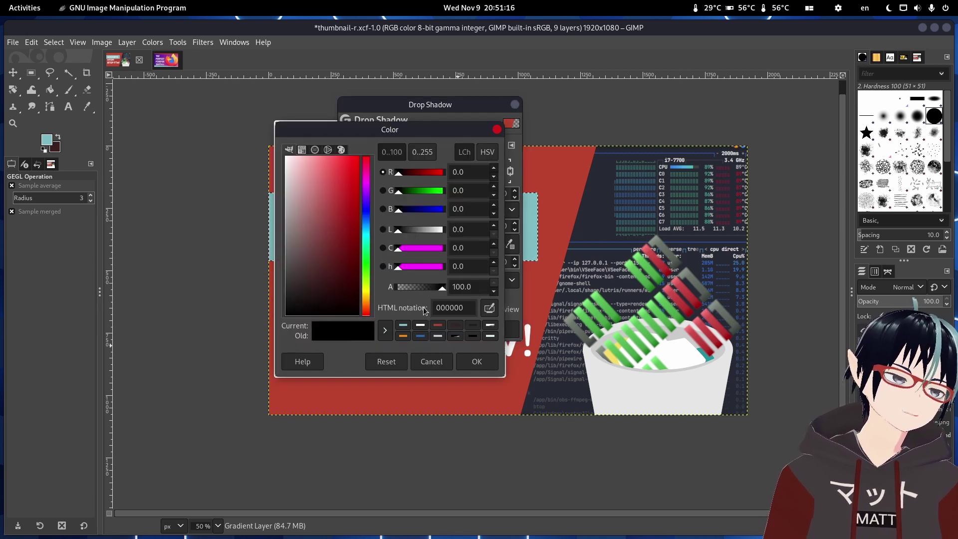
pyautogui.click(407, 325)
pyautogui.click(475, 360)
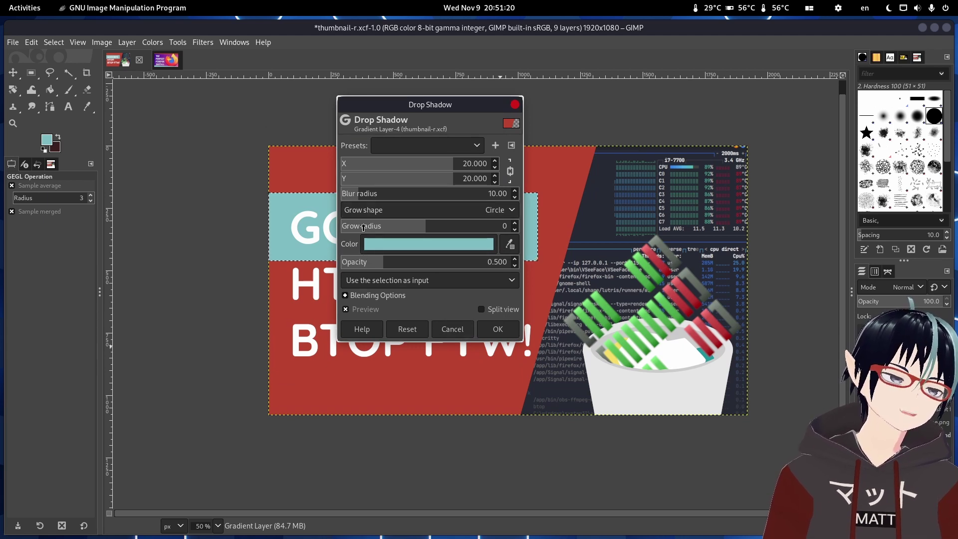
pyautogui.write('6')
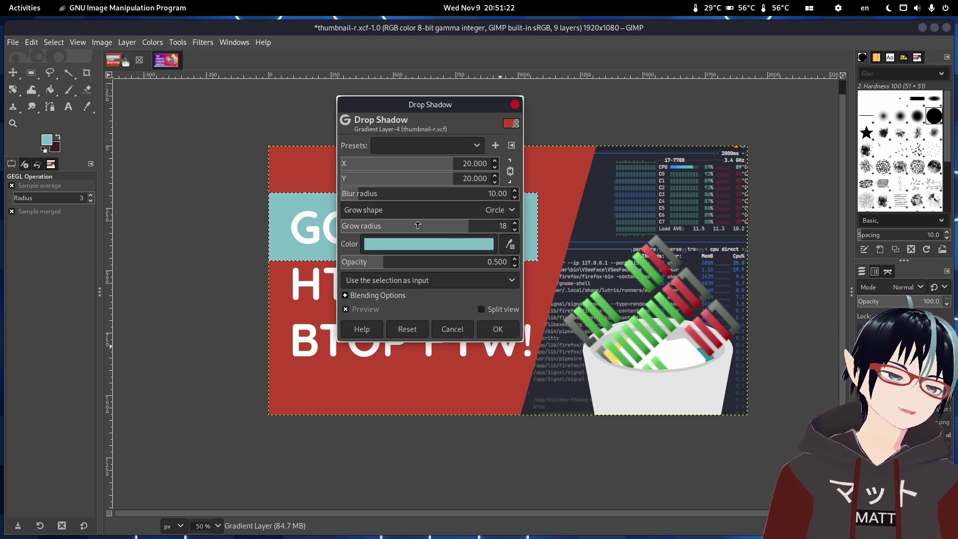
pyautogui.press('BackSpace')
pyautogui.moveTo(430, 183); pyautogui.dragTo(432, 178)
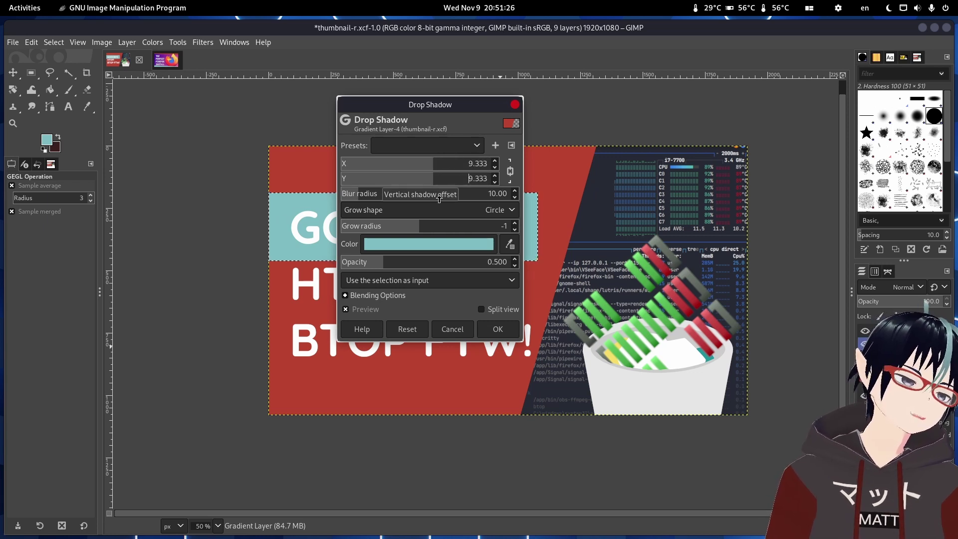
pyautogui.click(452, 330)
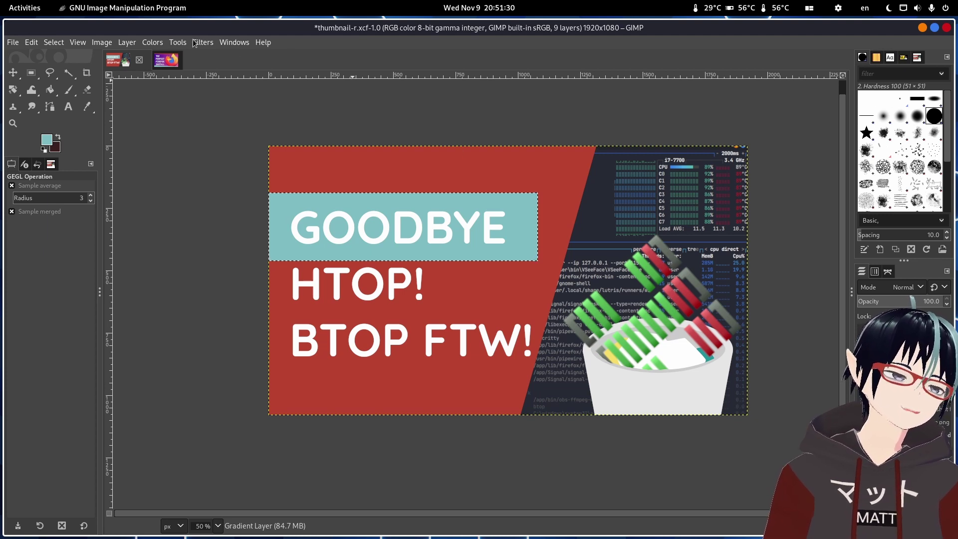
# Fit the Highlight layer to image size and preview the last Drop Shadow with more blur.
pyautogui.click(125, 42)
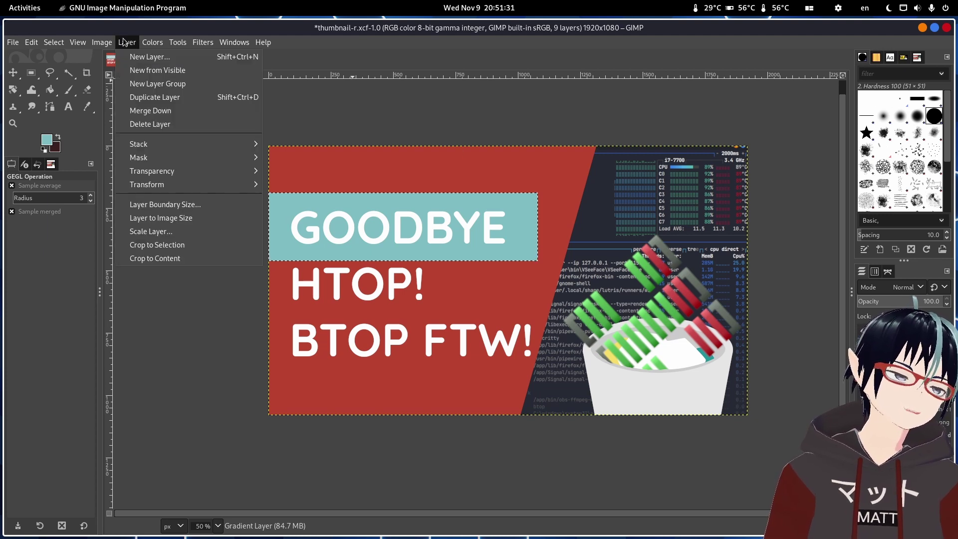
pyautogui.click(197, 217)
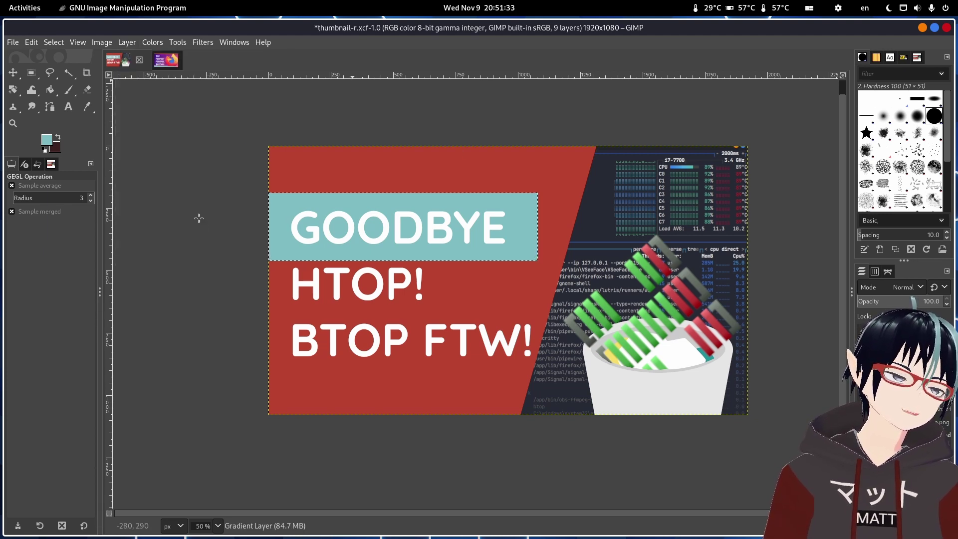
pyautogui.click(201, 43)
pyautogui.click(267, 71)
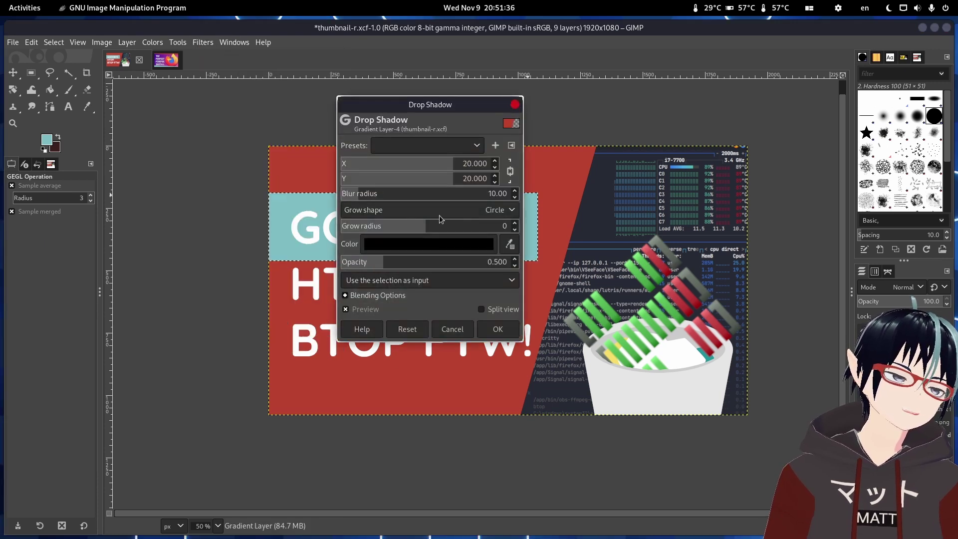
pyautogui.moveTo(403, 199); pyautogui.dragTo(428, 199)
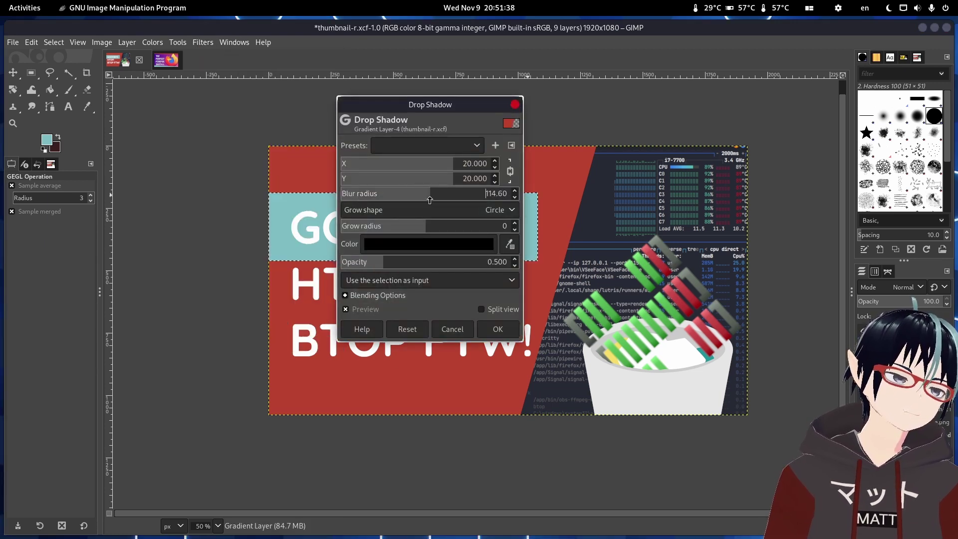
pyautogui.click(514, 104)
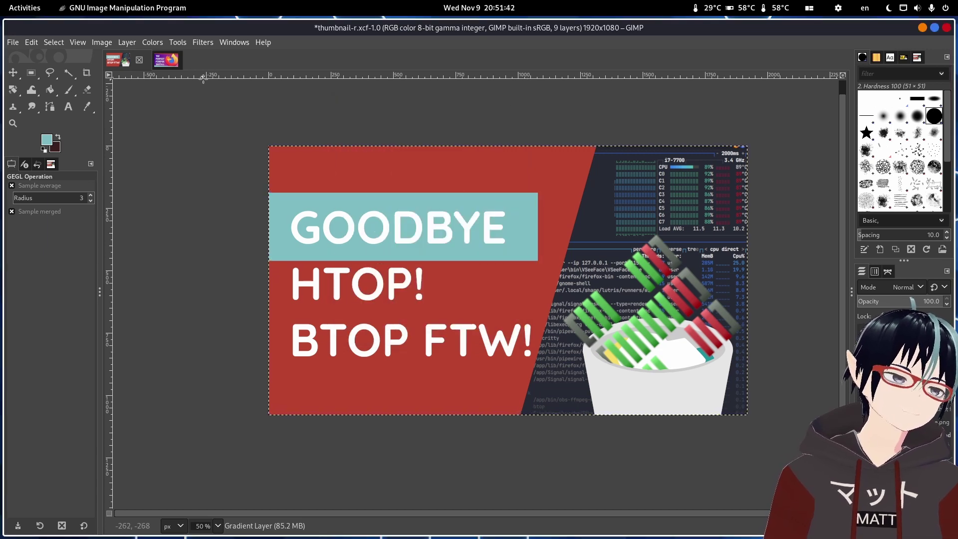
# Reopen Drop Shadow, move its dialog off the image and set opacity 0.9.
pyautogui.click(196, 44)
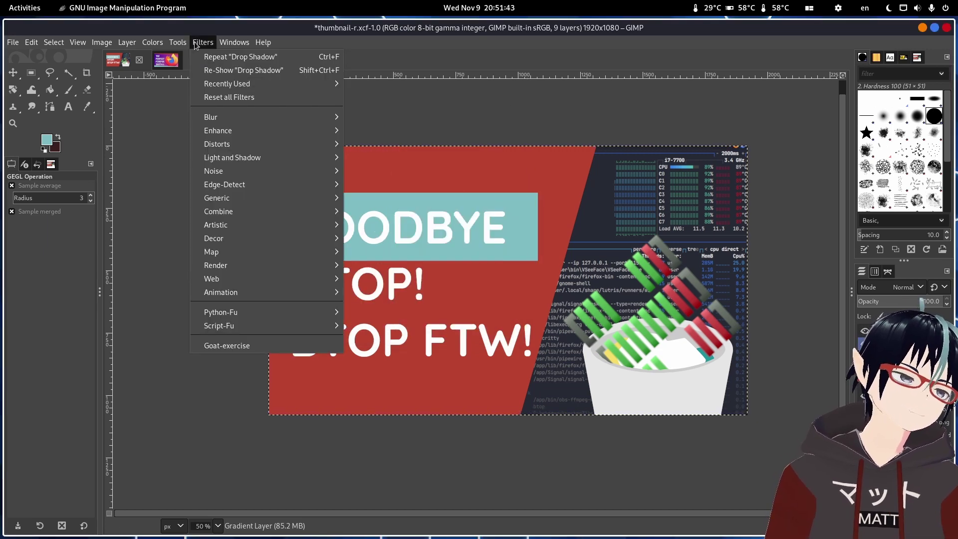
pyautogui.click(243, 70)
pyautogui.scroll(4, 391, 416)
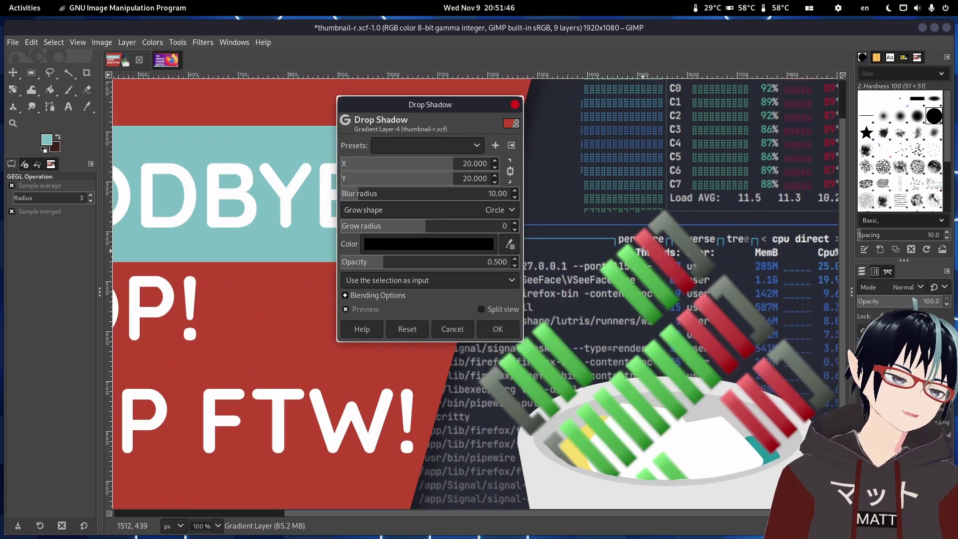
pyautogui.scroll(-6, 392, 417)
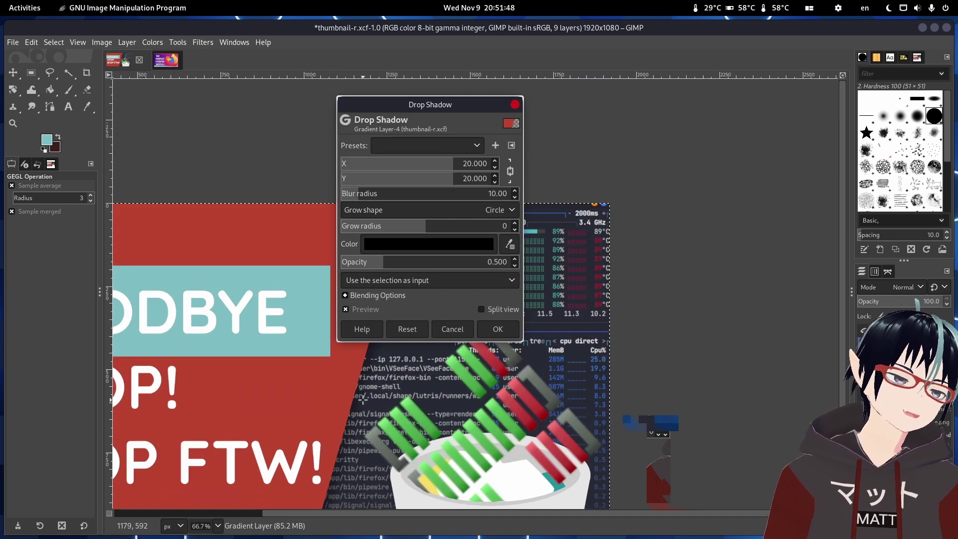
pyautogui.scroll(3, 403, 421)
pyautogui.scroll(2, 361, 398)
pyautogui.moveTo(430, 105); pyautogui.dragTo(673, 95)
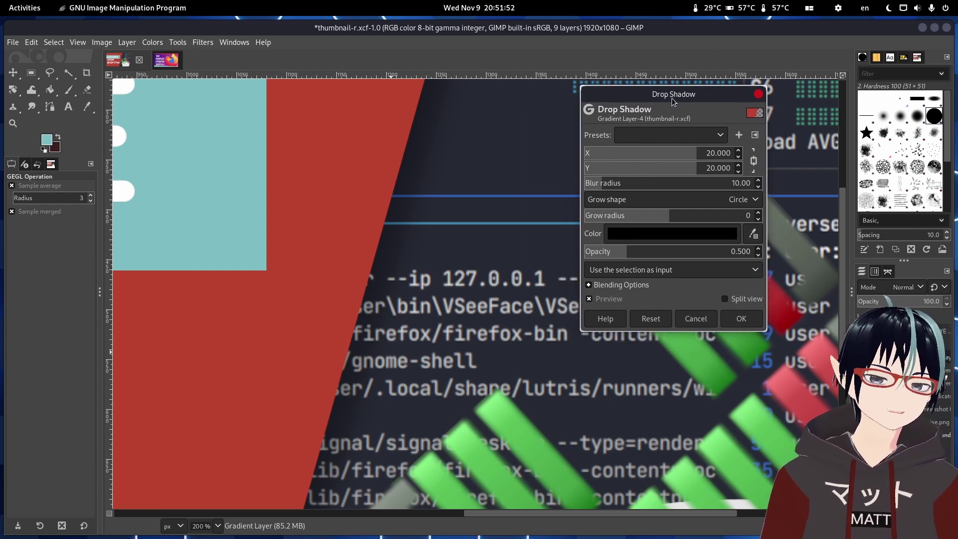
pyautogui.moveTo(665, 94); pyautogui.dragTo(641, 98)
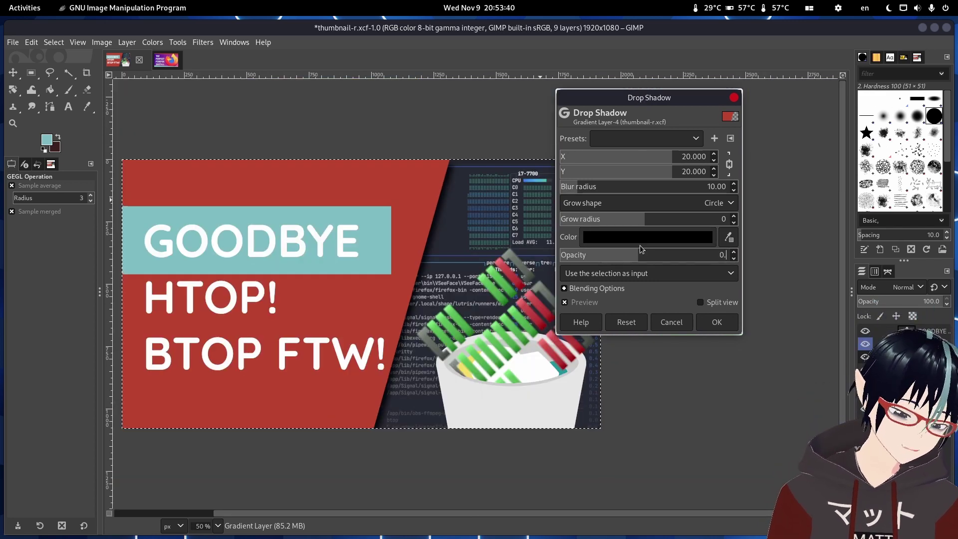
pyautogui.write('9')
pyautogui.press('Return')
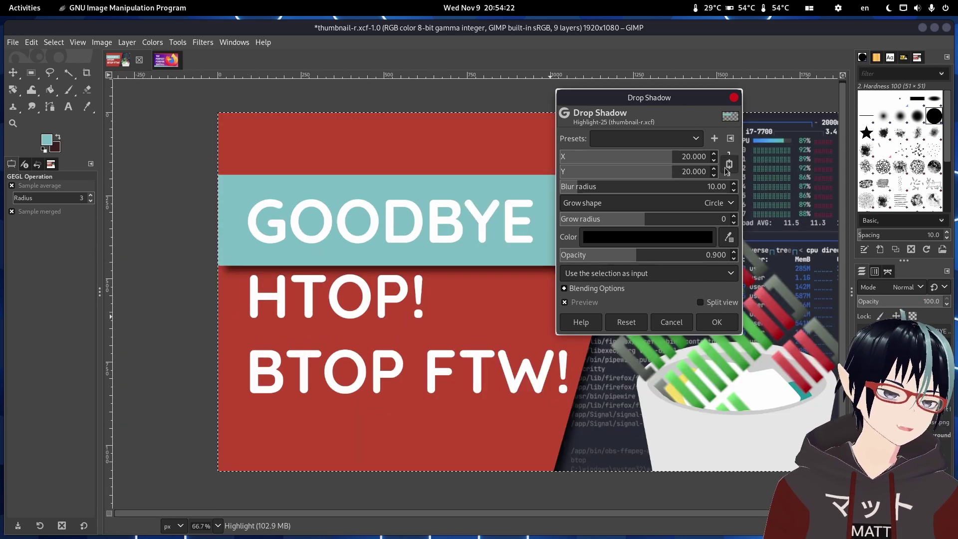
pyautogui.scroll(-2, 453, 276)
pyautogui.scroll(2, 454, 273)
# Reset the shadow to defaults, set opacity 0.9 and slightly raise the grow radius.
pyautogui.moveTo(661, 158); pyautogui.dragTo(634, 157)
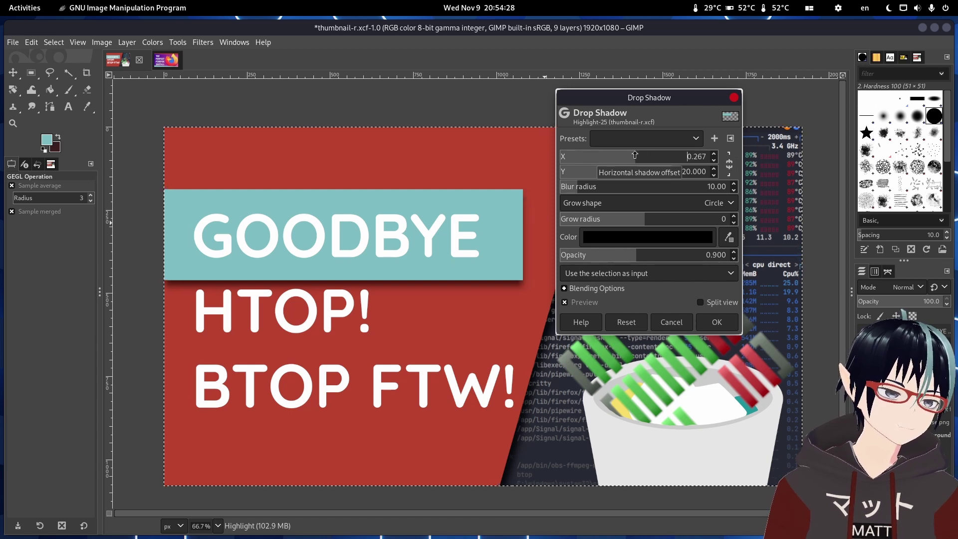
pyautogui.click(645, 327)
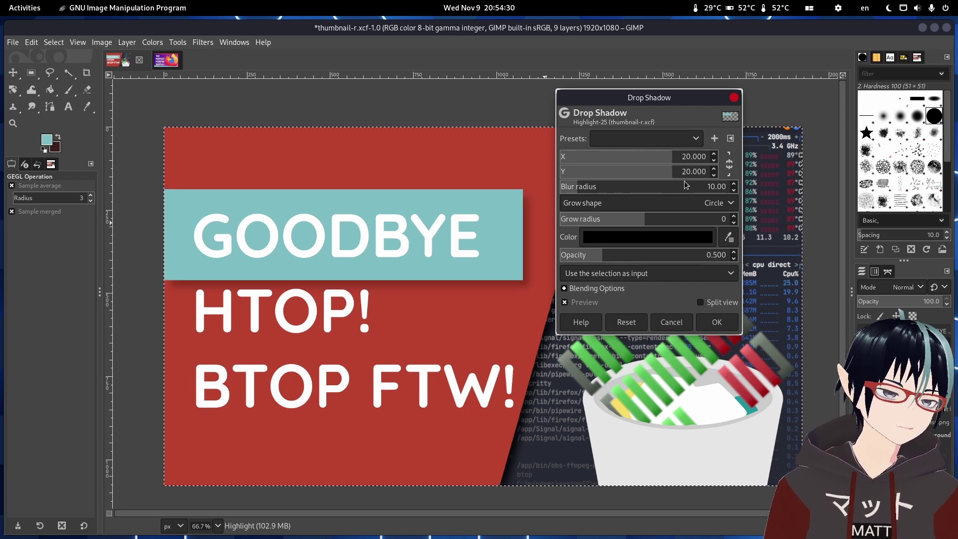
pyautogui.click(705, 254)
pyautogui.write('0.9')
pyautogui.press('Return')
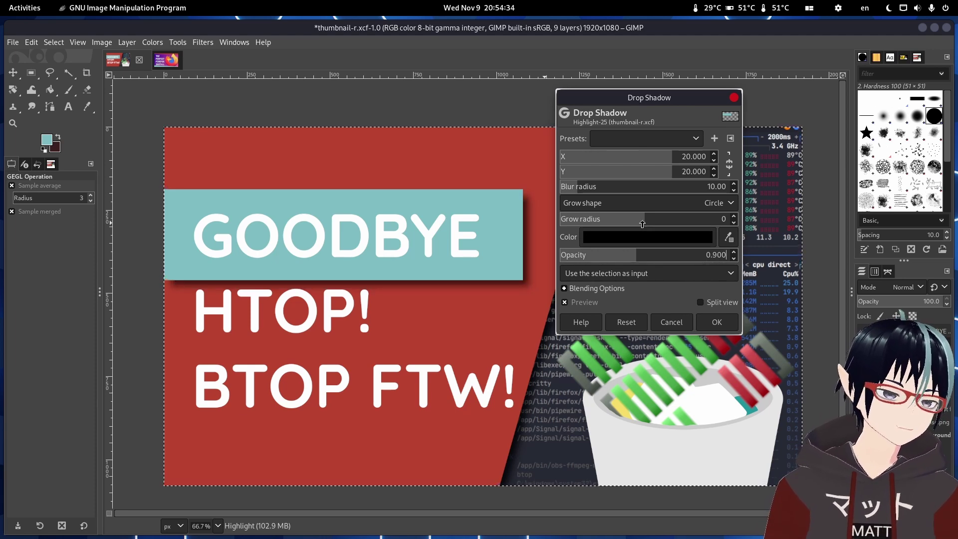
pyautogui.moveTo(642, 223); pyautogui.dragTo(651, 224)
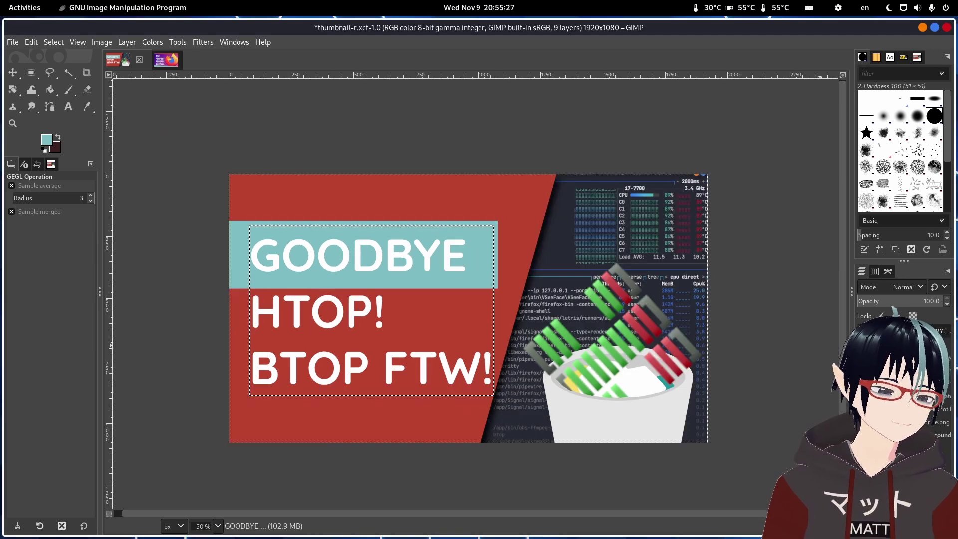
# Darken the btop screenshot layer by pulling a Curves point down, then apply it.
pyautogui.click(936, 410)
pyautogui.keyDown('ctrl'); pyautogui.scroll(-1, 636, 315); pyautogui.keyUp('ctrl')
pyautogui.keyDown('ctrl'); pyautogui.scroll(1, 636, 315); pyautogui.keyUp('ctrl')
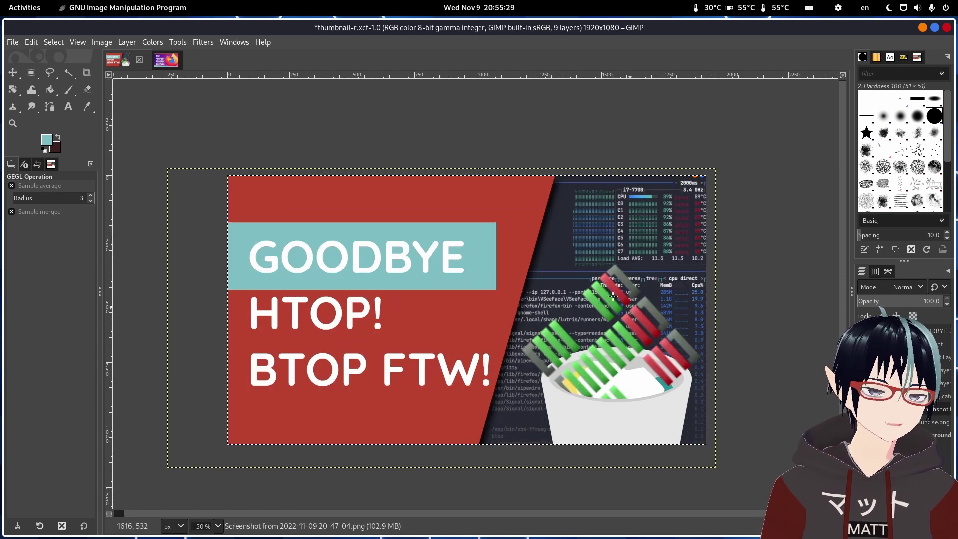
pyautogui.click(199, 44)
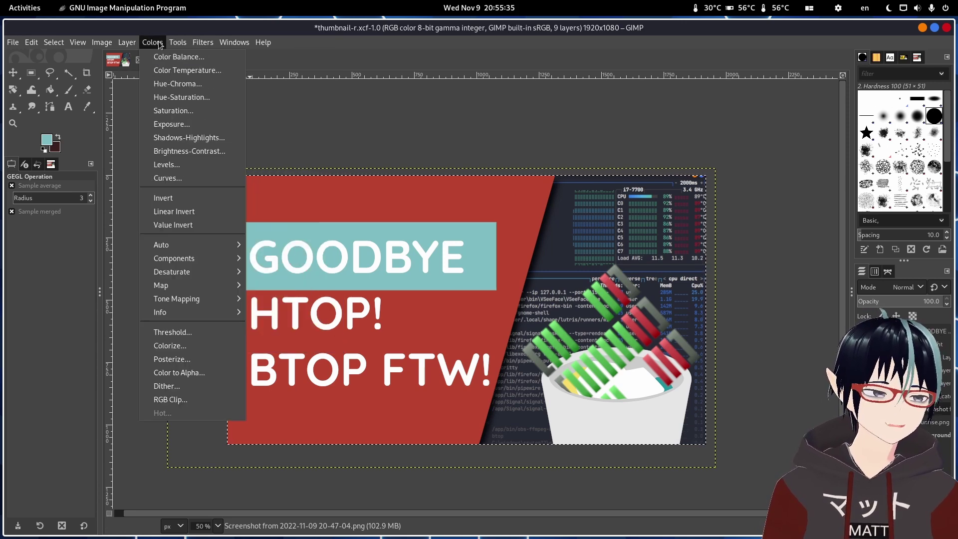
pyautogui.click(154, 181)
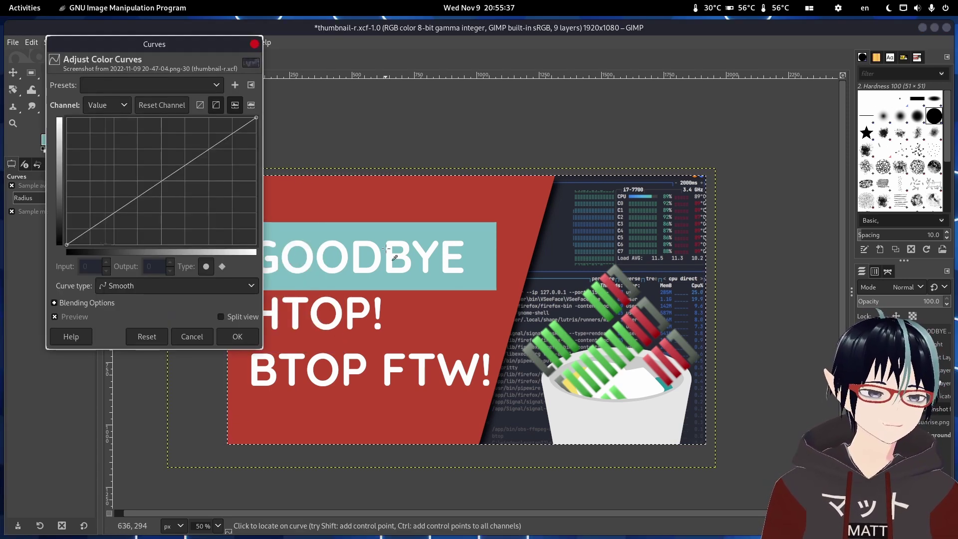
pyautogui.moveTo(148, 48); pyautogui.dragTo(477, 77)
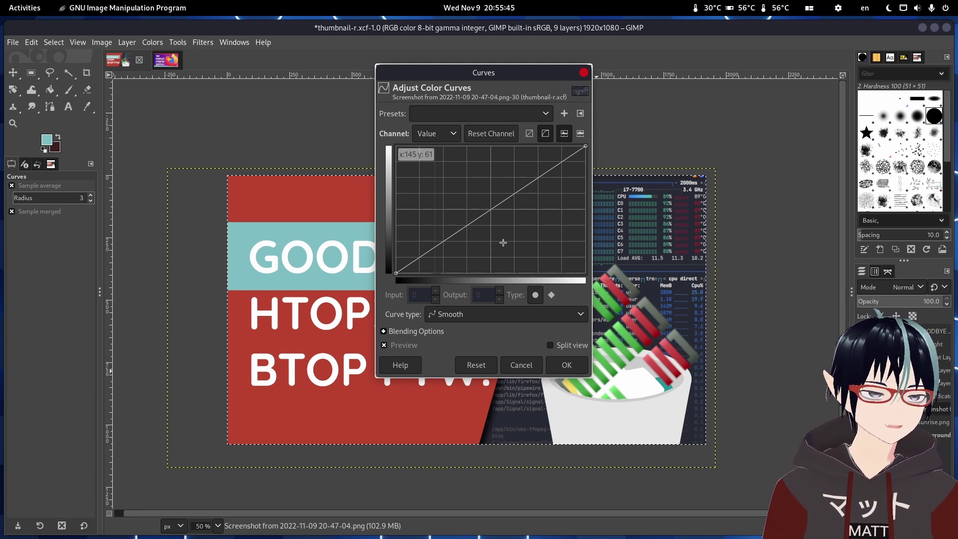
pyautogui.moveTo(504, 201)
pyautogui.mouseDown()
pyautogui.moveTo(508, 228)
pyautogui.moveTo(484, 192)
pyautogui.mouseUp()
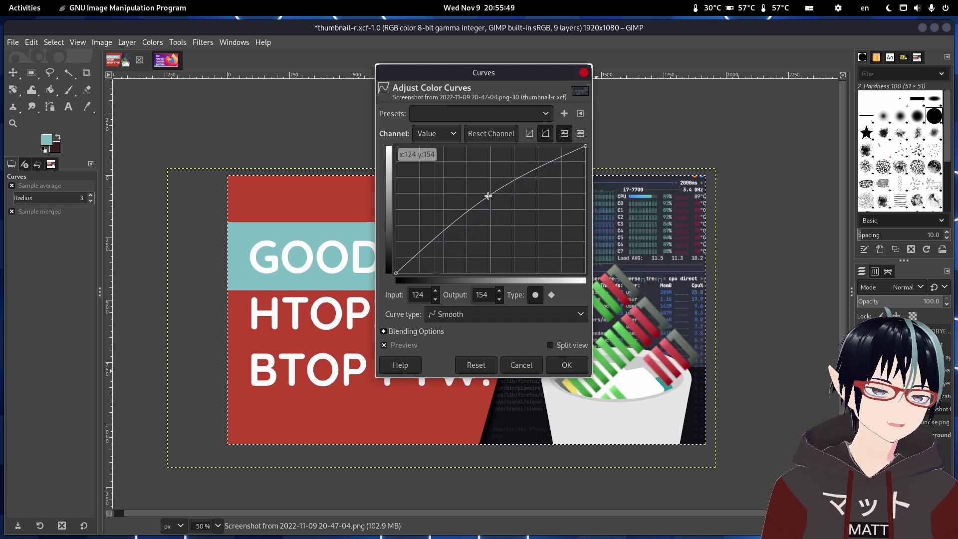
pyautogui.moveTo(481, 68); pyautogui.dragTo(324, 100)
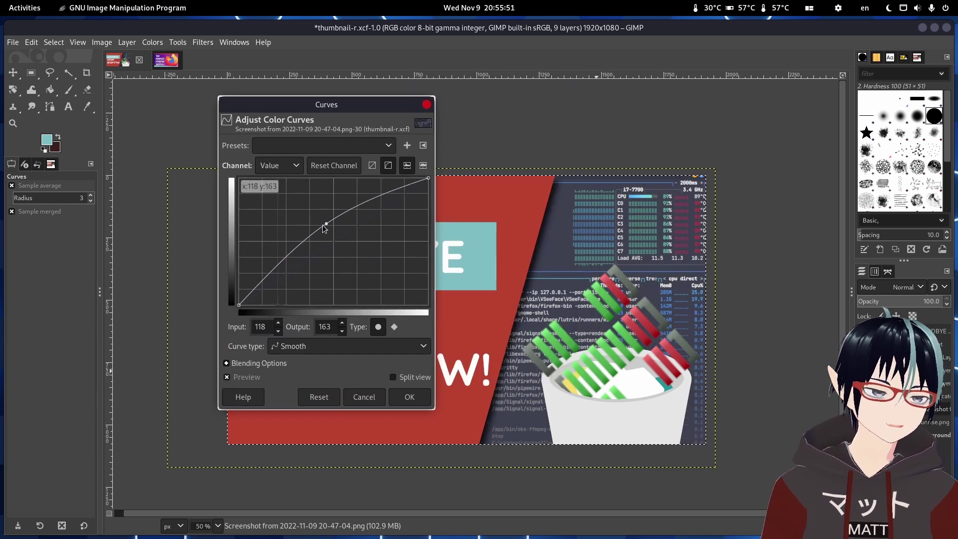
pyautogui.moveTo(323, 223)
pyautogui.mouseDown()
pyautogui.moveTo(350, 252)
pyautogui.moveTo(317, 270)
pyautogui.moveTo(391, 219)
pyautogui.moveTo(409, 228)
pyautogui.moveTo(397, 223)
pyautogui.mouseUp()
pyautogui.scroll(2, 621, 363)
pyautogui.scroll(1, 621, 363)
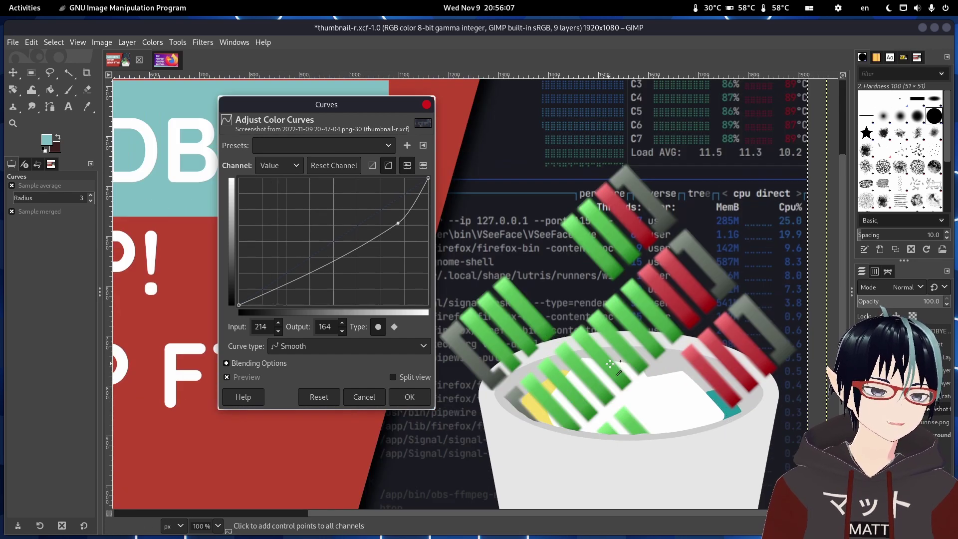
pyautogui.scroll(-2, 575, 359)
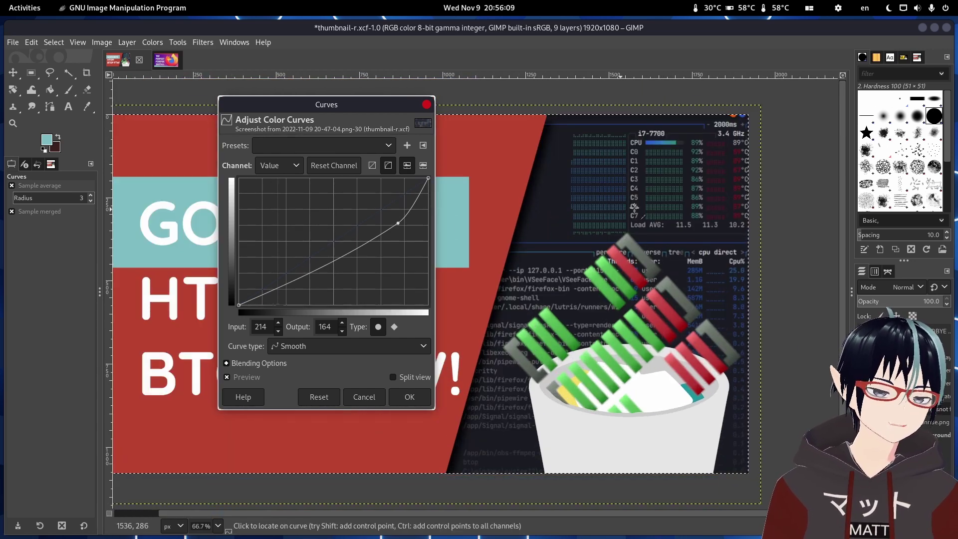
pyautogui.moveTo(393, 223); pyautogui.dragTo(396, 227)
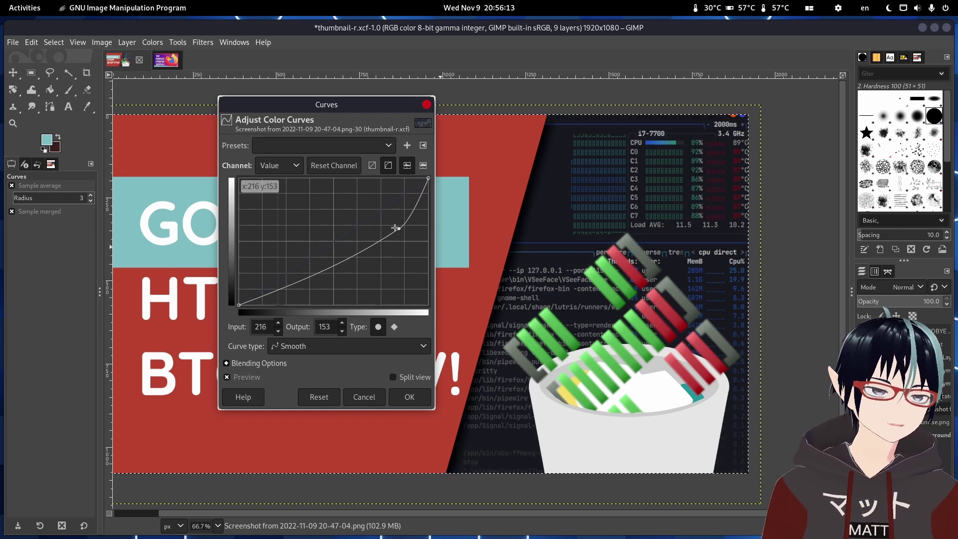
pyautogui.moveTo(396, 228); pyautogui.dragTo(390, 232)
pyautogui.scroll(-2, 573, 388)
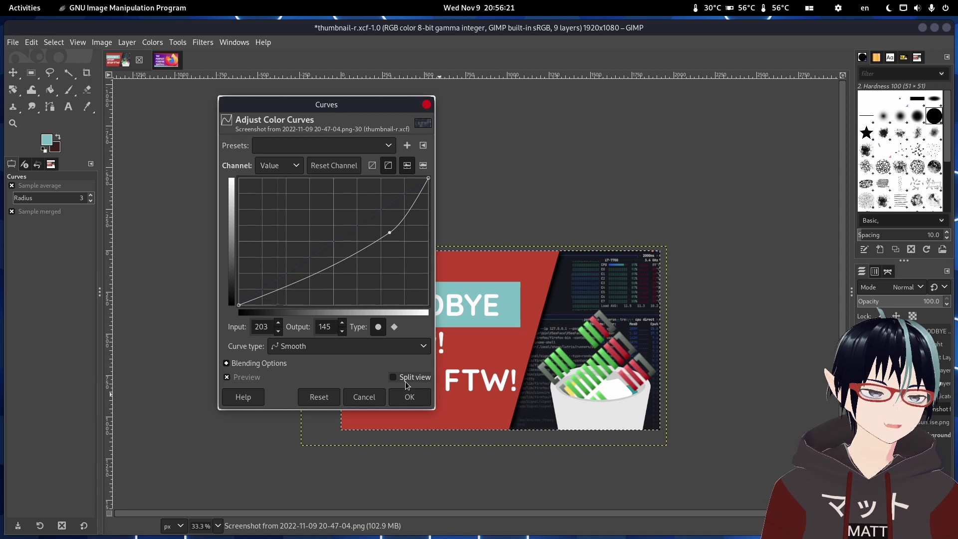
pyautogui.click(409, 398)
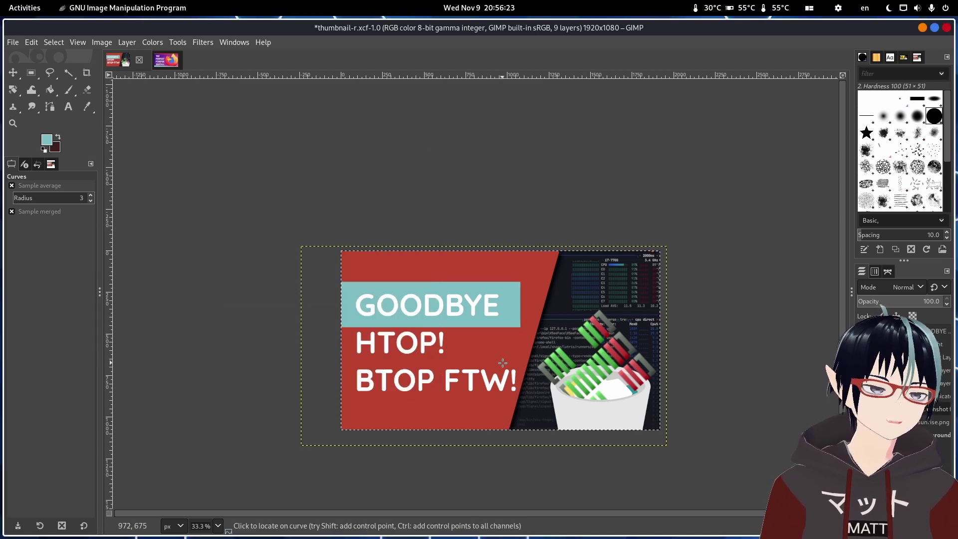